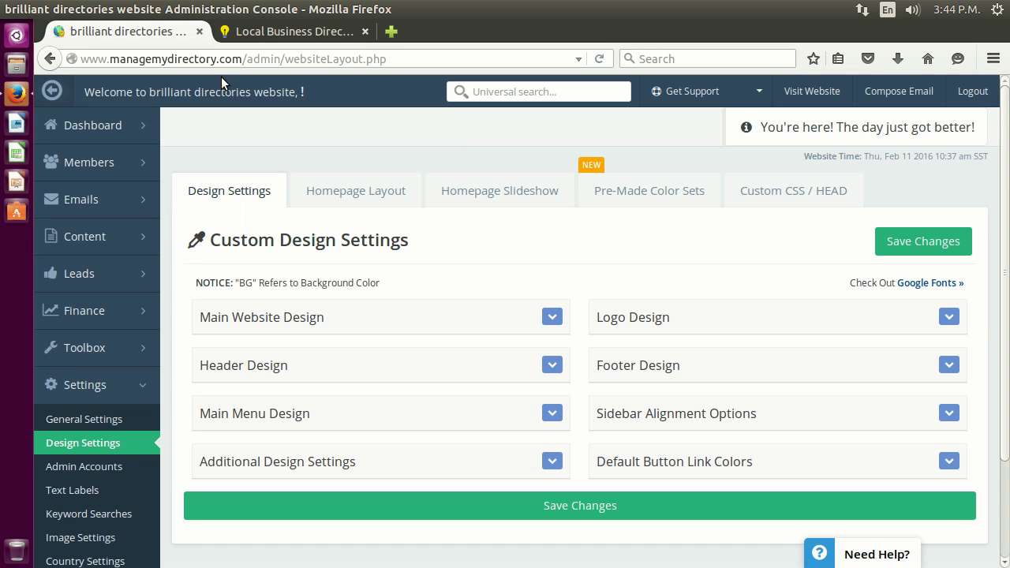
- Switch to the live directory site and look through the streaming sections on its homepage, from Newest Properties to the footer
click(264, 35)
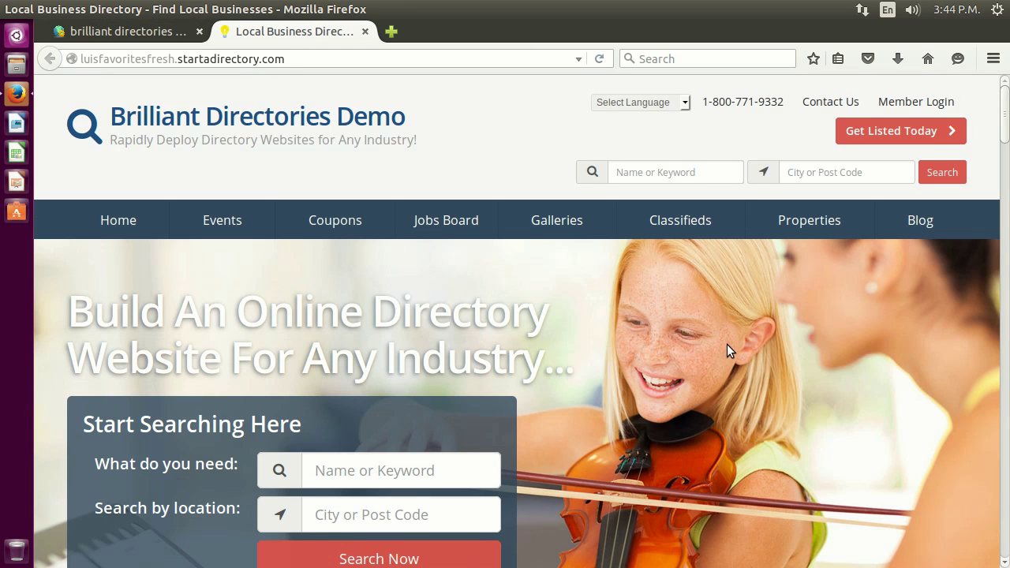
scroll(726, 344, down, 10)
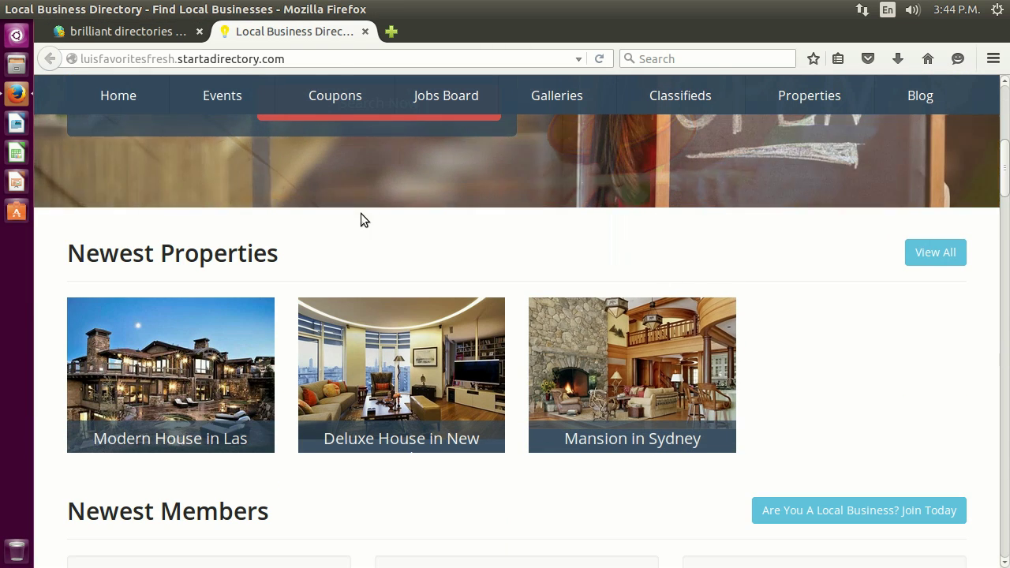
scroll(253, 293, down, 3)
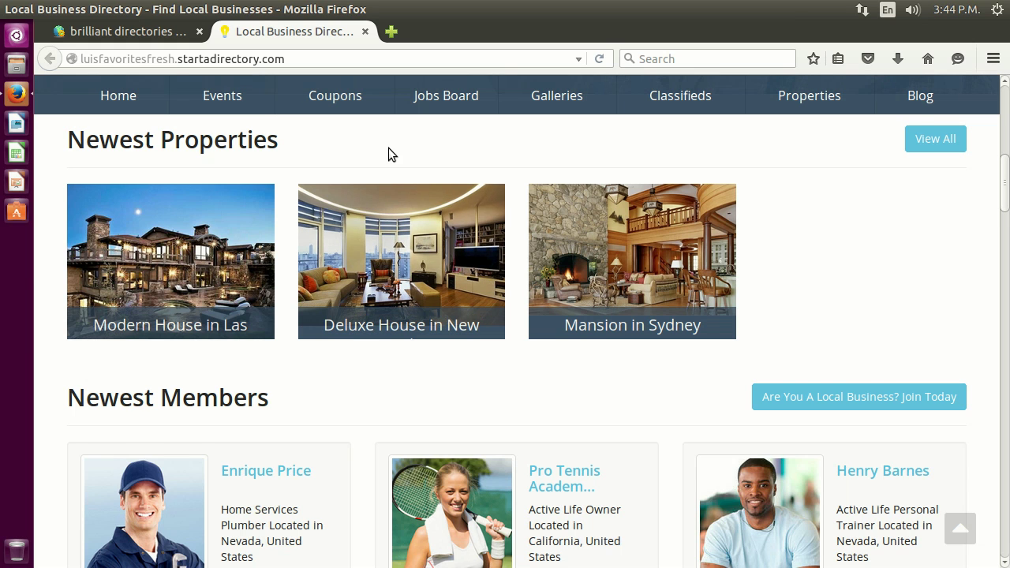
scroll(388, 148, up, 2)
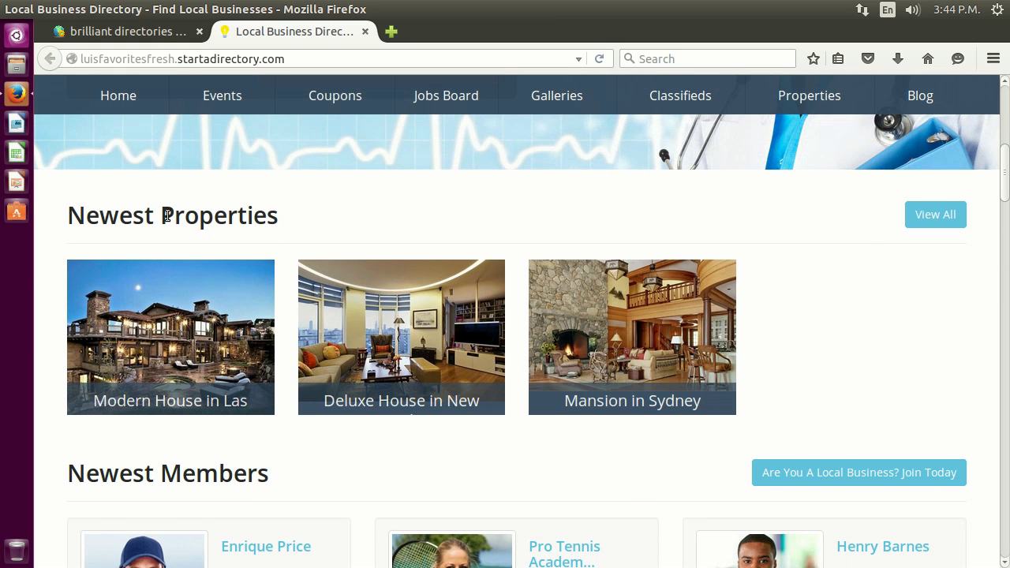
drag(161, 215, 350, 218)
scroll(359, 229, down, 5)
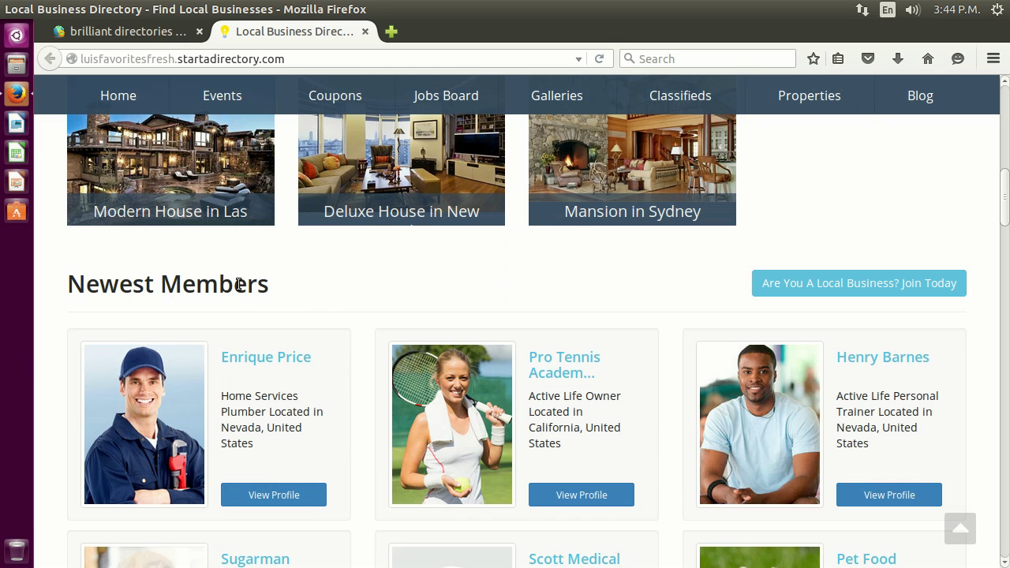
scroll(413, 281, down, 5)
scroll(412, 303, down, 5)
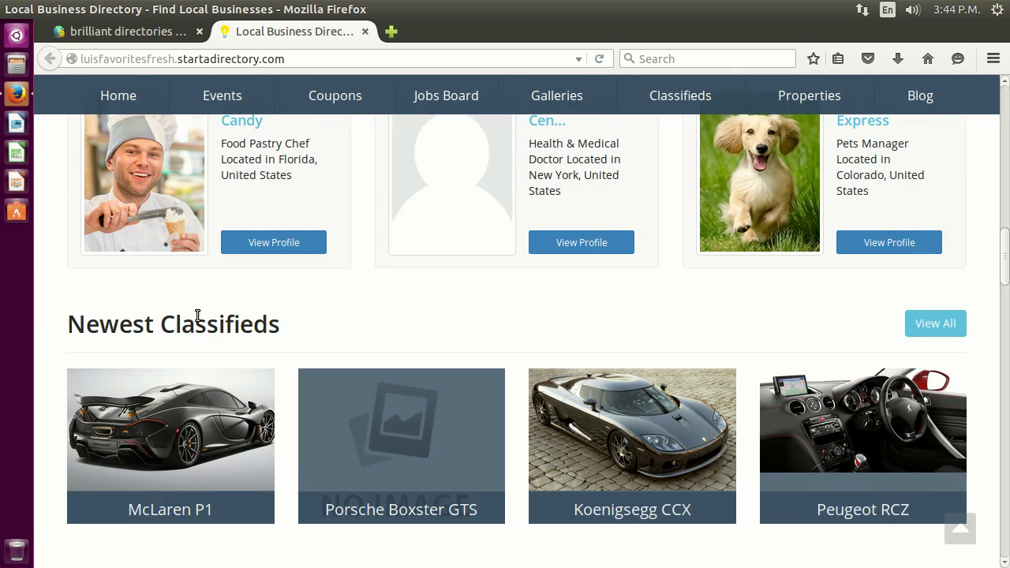
scroll(282, 322, down, 5)
scroll(271, 310, down, 10)
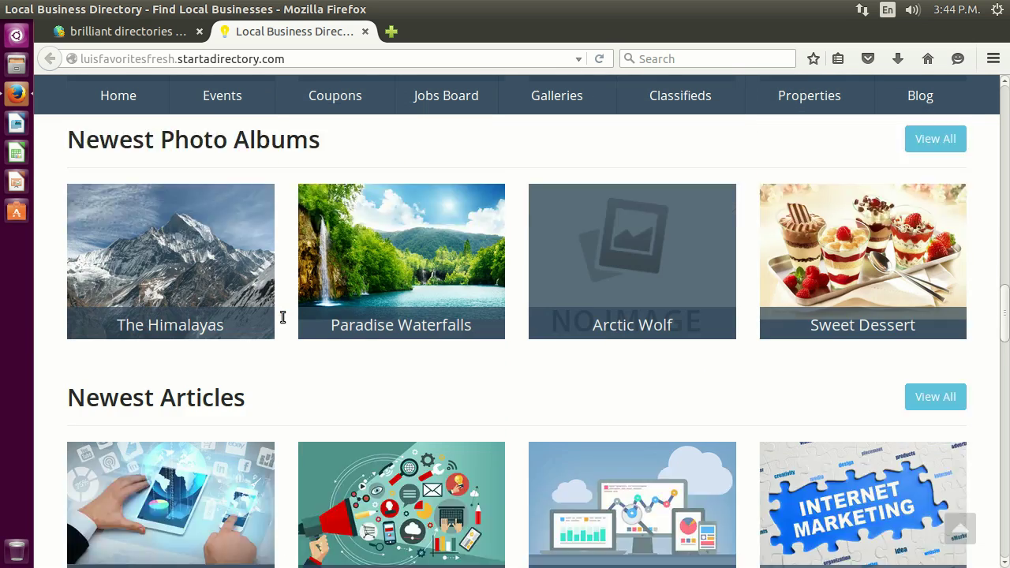
scroll(346, 256, down, 10)
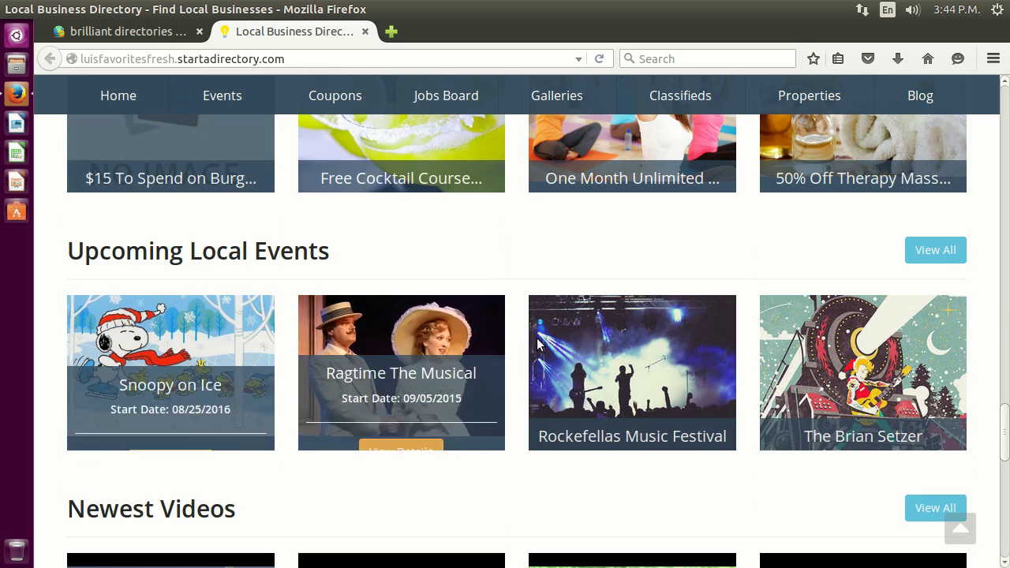
scroll(590, 278, down, 4)
scroll(536, 294, down, 3)
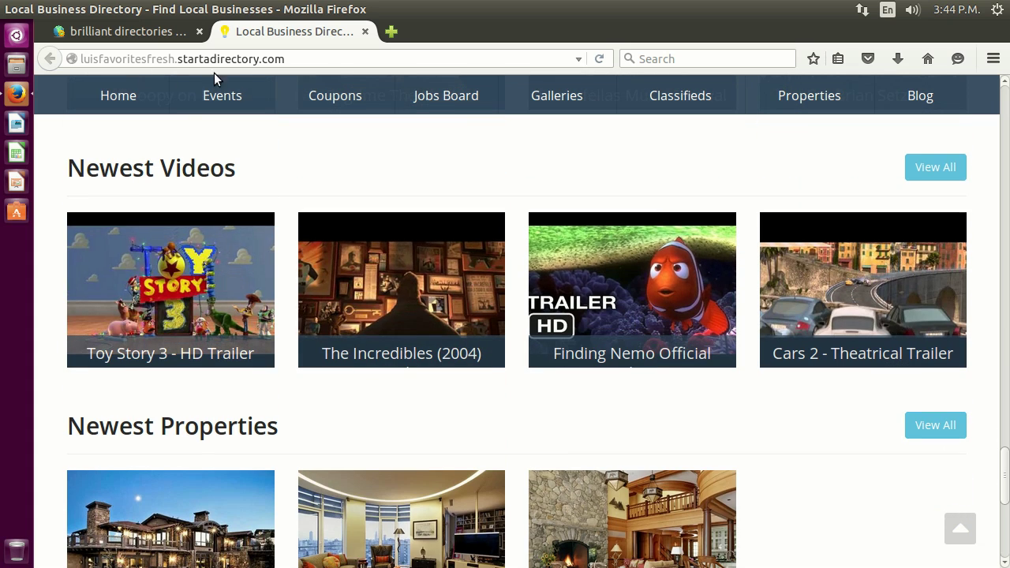
scroll(441, 430, down, 5)
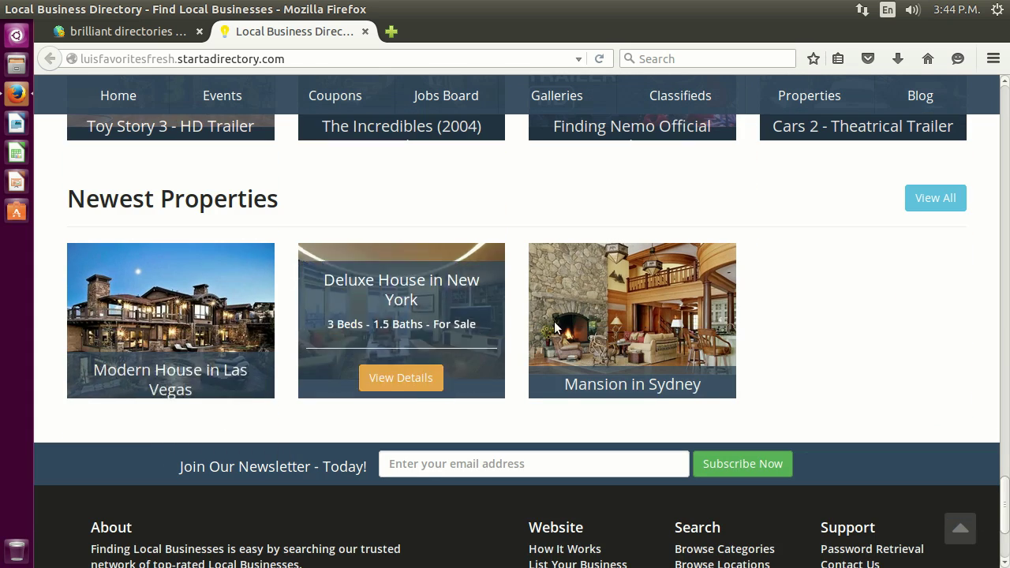
- Open the full listing for the homepage's Upcoming Local Events section and look through the events
scroll(402, 343, up, 9)
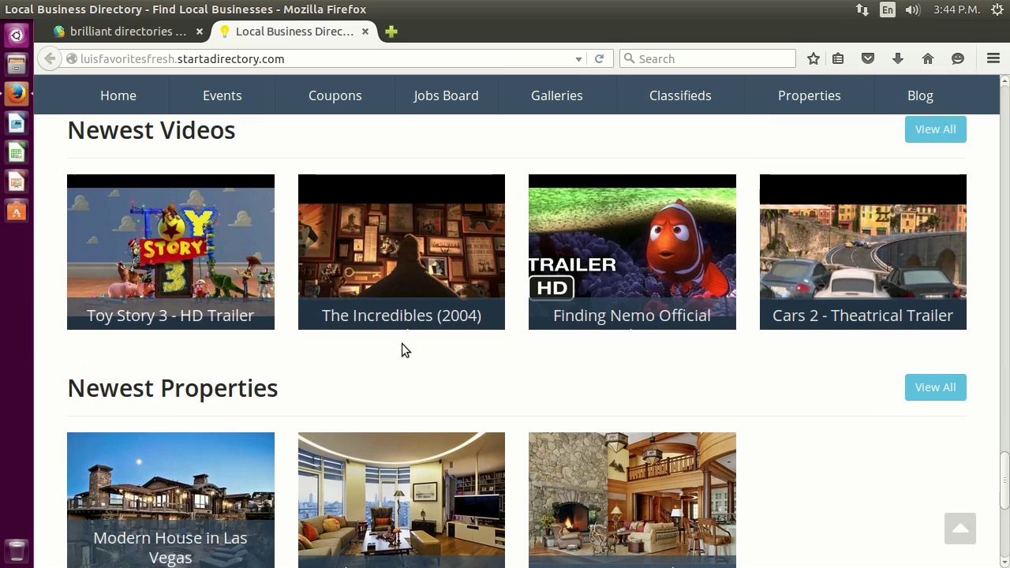
scroll(733, 377, up, 4)
scroll(708, 361, down, 1)
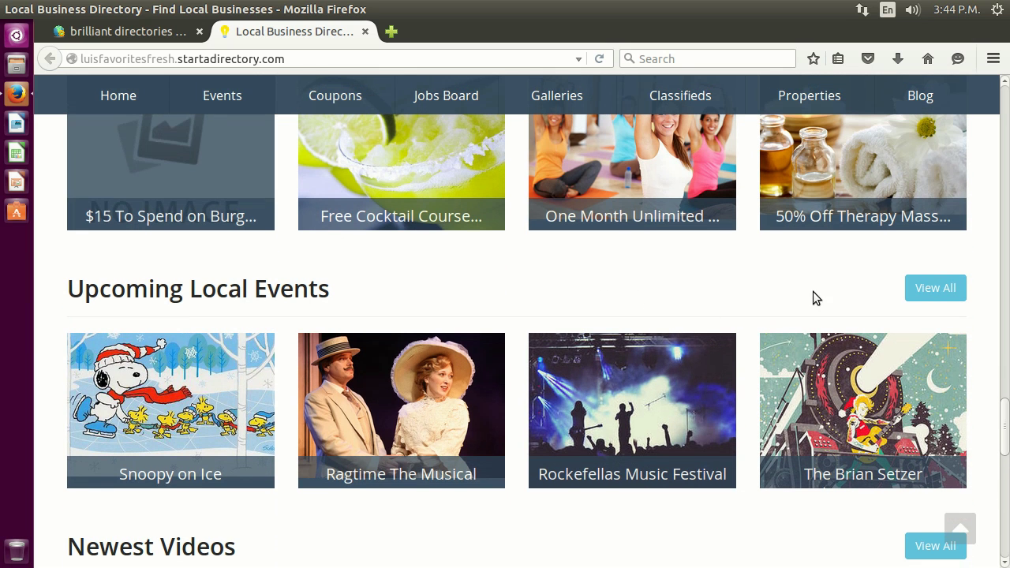
click(933, 287)
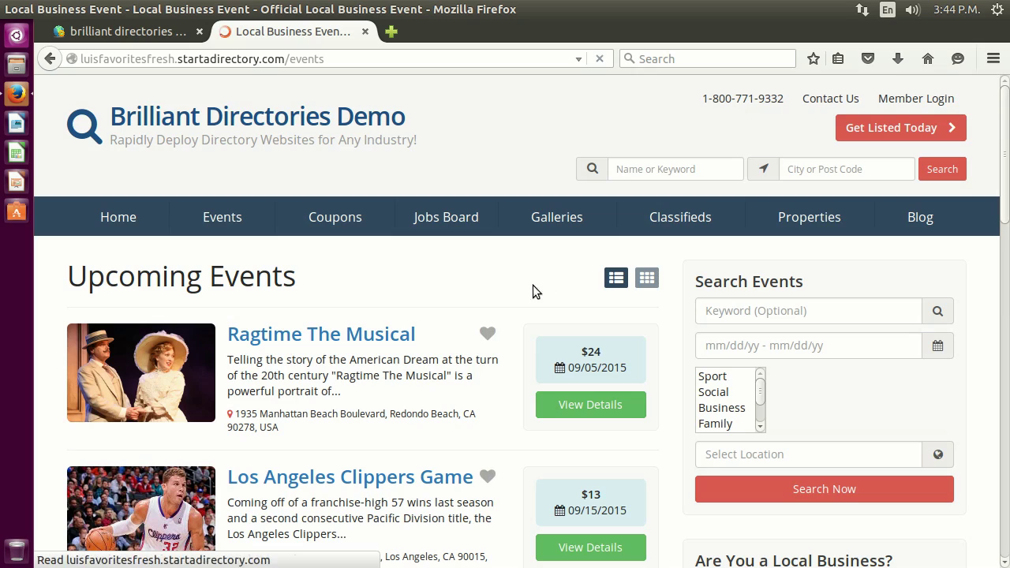
scroll(476, 308, down, 5)
scroll(477, 309, down, 8)
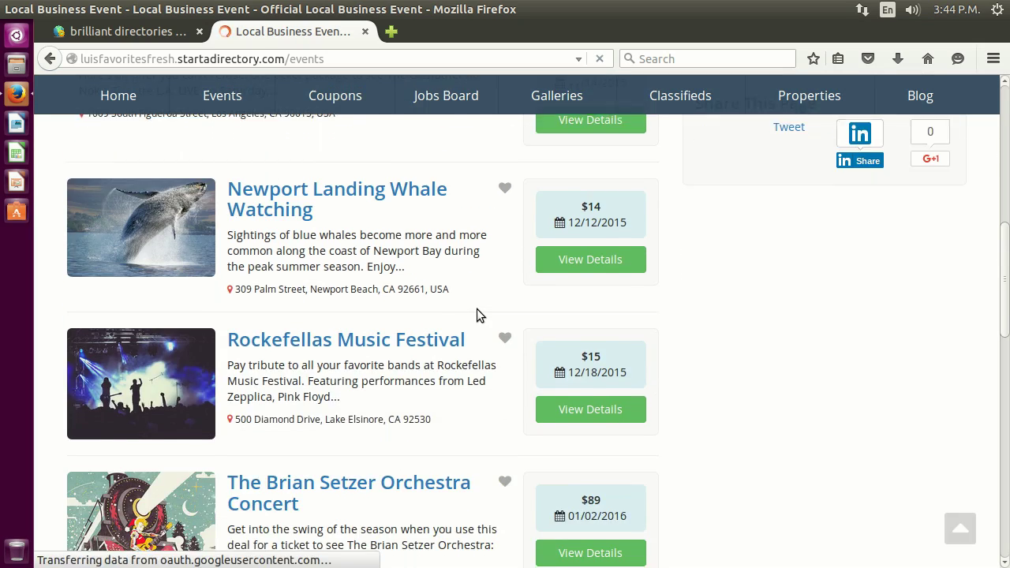
scroll(477, 308, up, 6)
scroll(476, 315, up, 5)
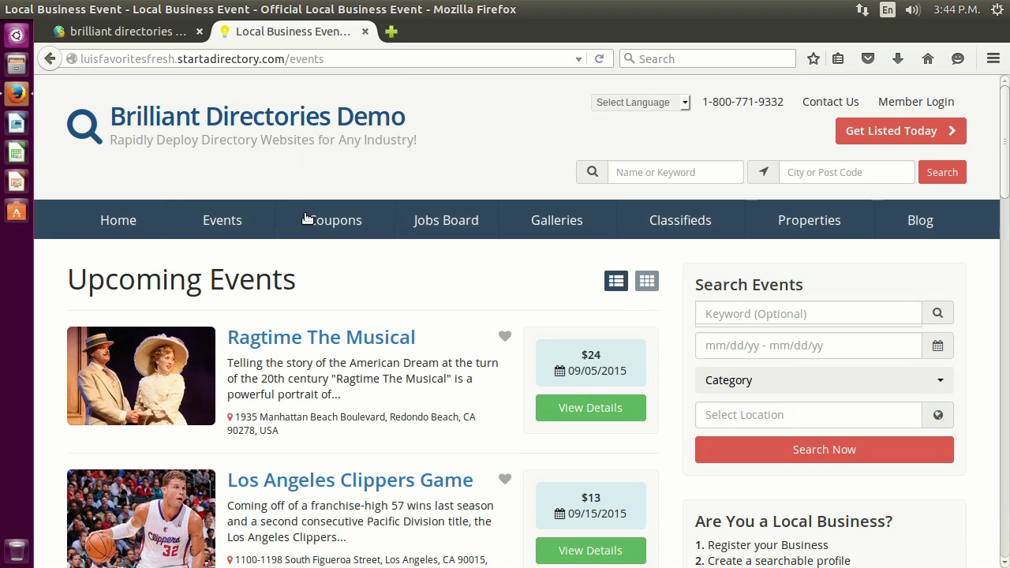
- Return to the site's homepage and review the members, classifieds and photo albums sections
click(258, 126)
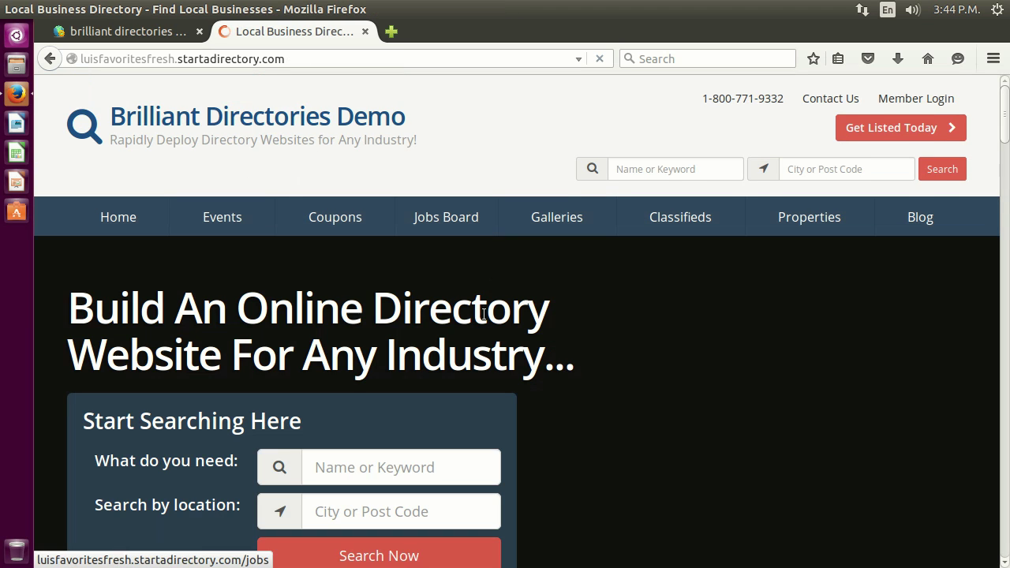
scroll(509, 308, down, 4)
scroll(793, 304, down, 12)
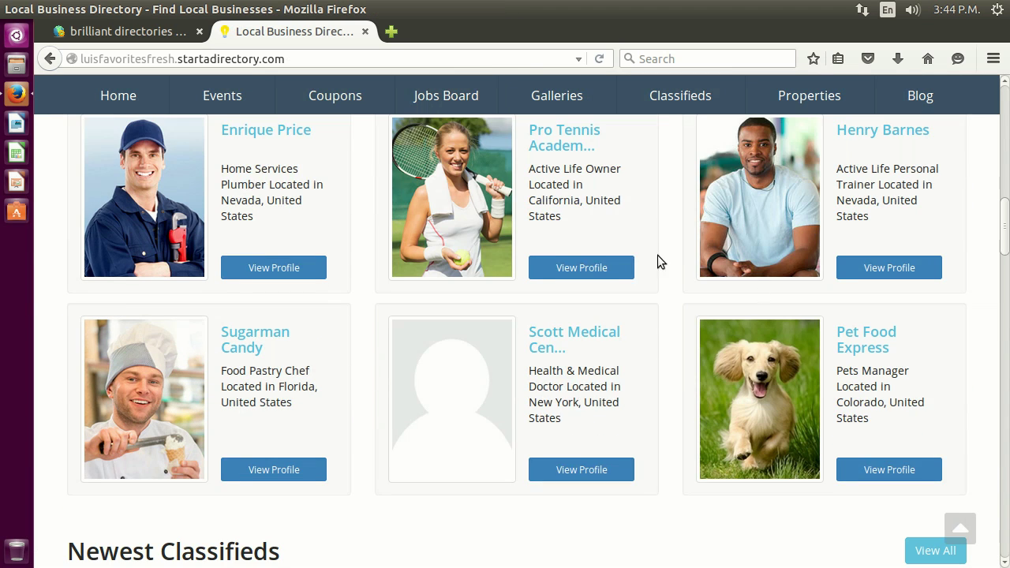
scroll(639, 275, down, 8)
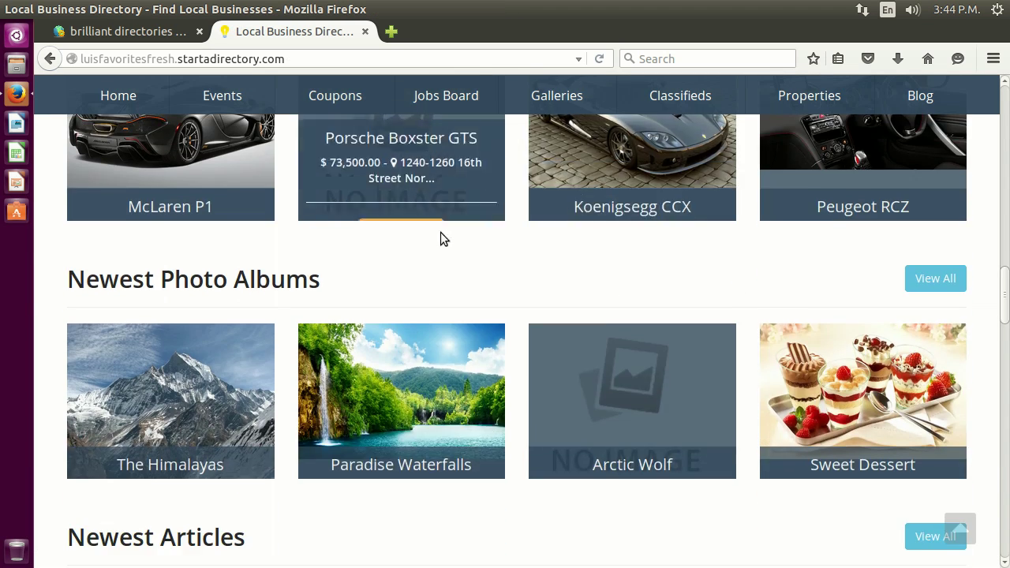
scroll(114, 259, up, 2)
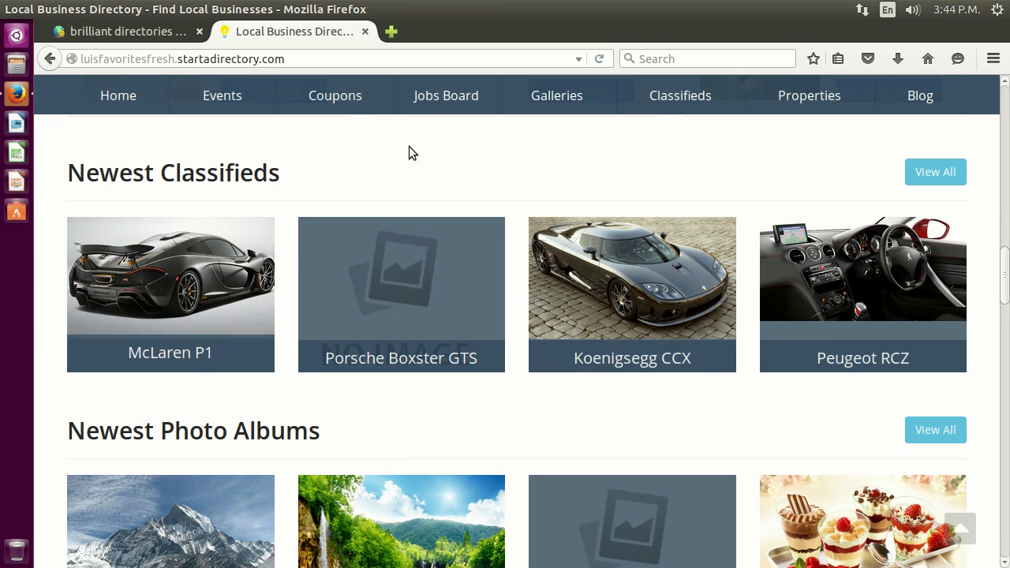
- Switch back to the admin console and expand Homepage Section Order in the Homepage Layout settings
mouse_move(122, 82)
click(153, 26)
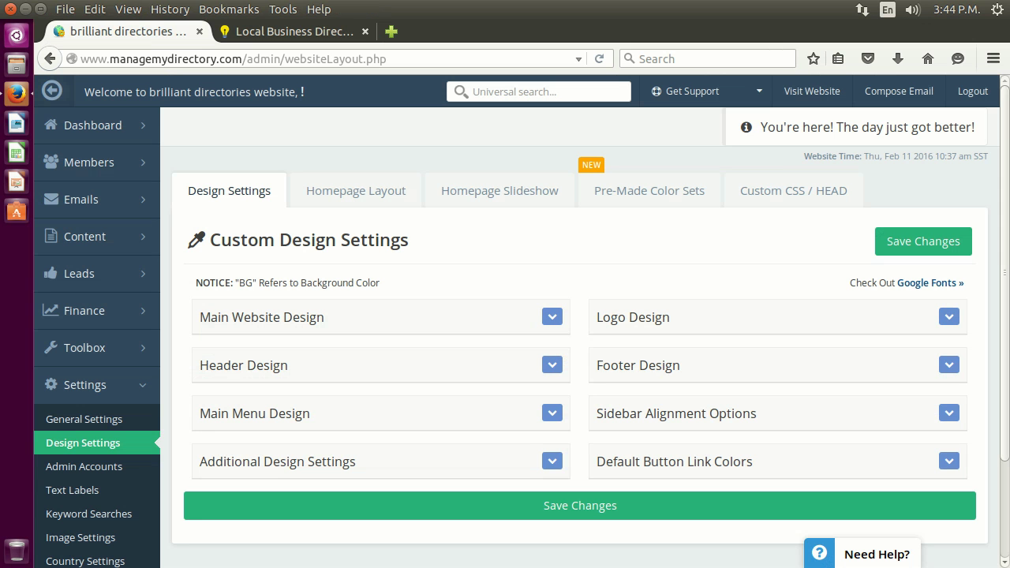
mouse_move(89, 345)
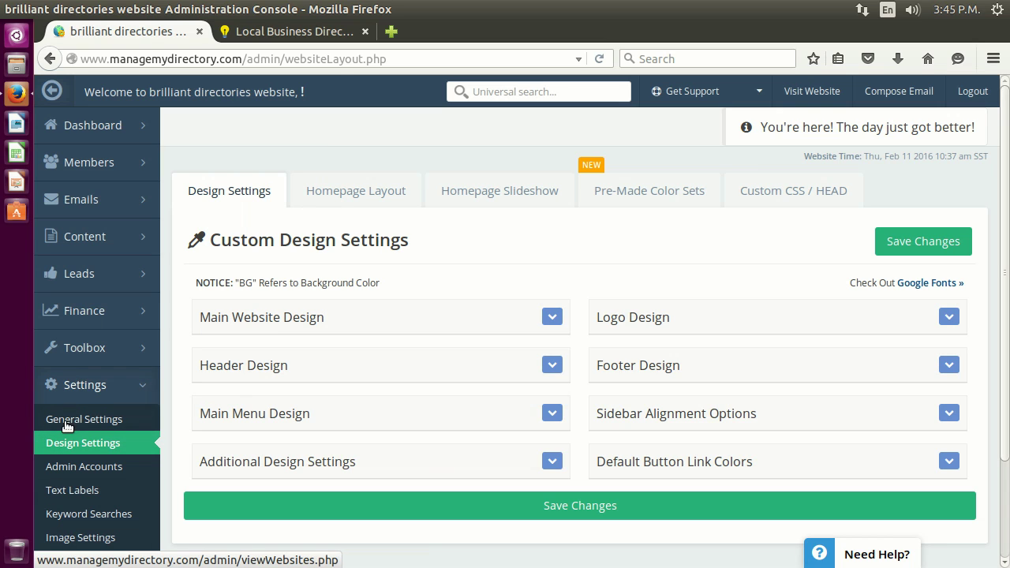
click(342, 184)
scroll(339, 165, down, 3)
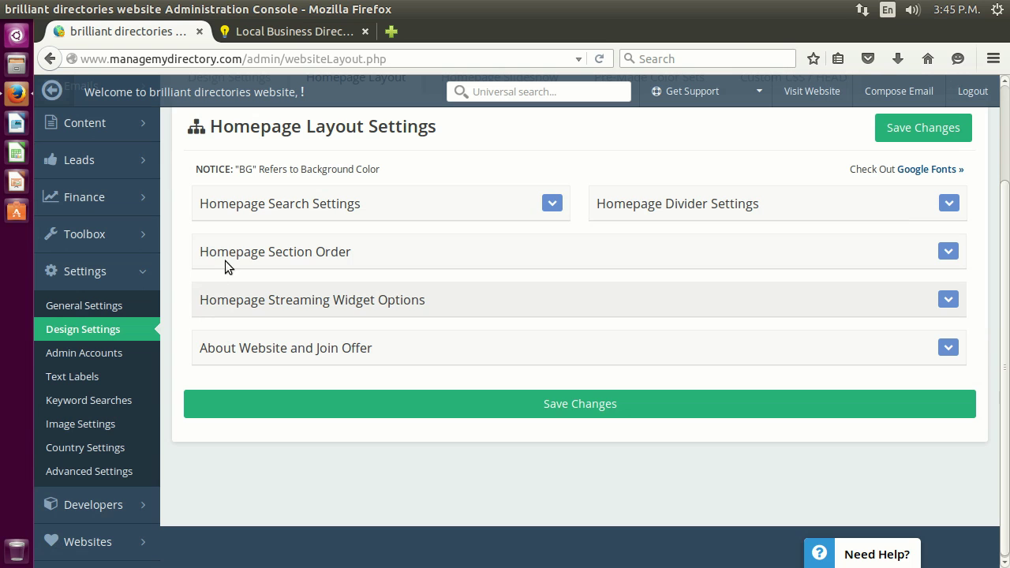
click(339, 240)
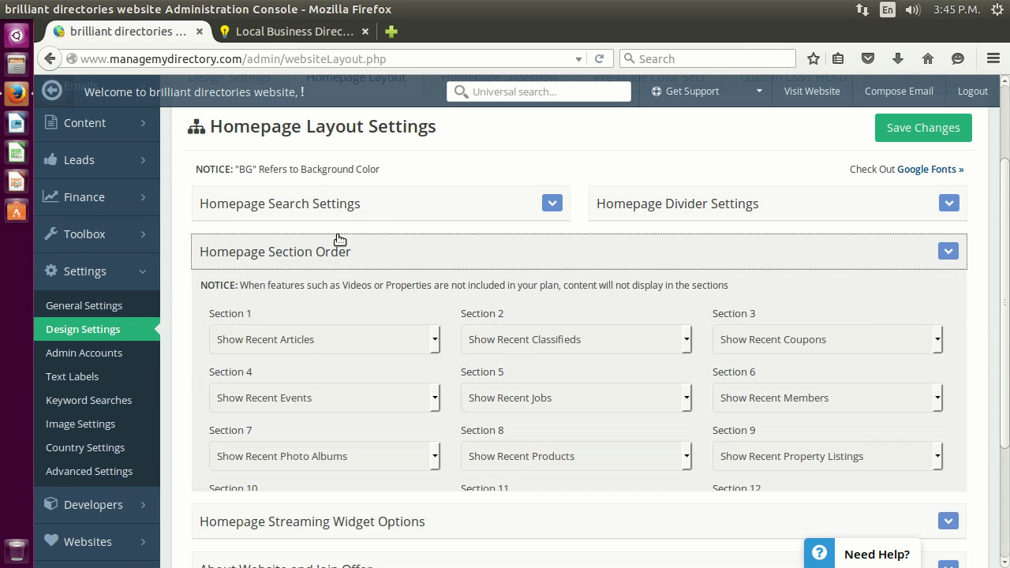
- Review which content is assigned to each of the homepage sections and collapse Homepage Section Order
scroll(366, 198, down, 5)
scroll(291, 169, up, 3)
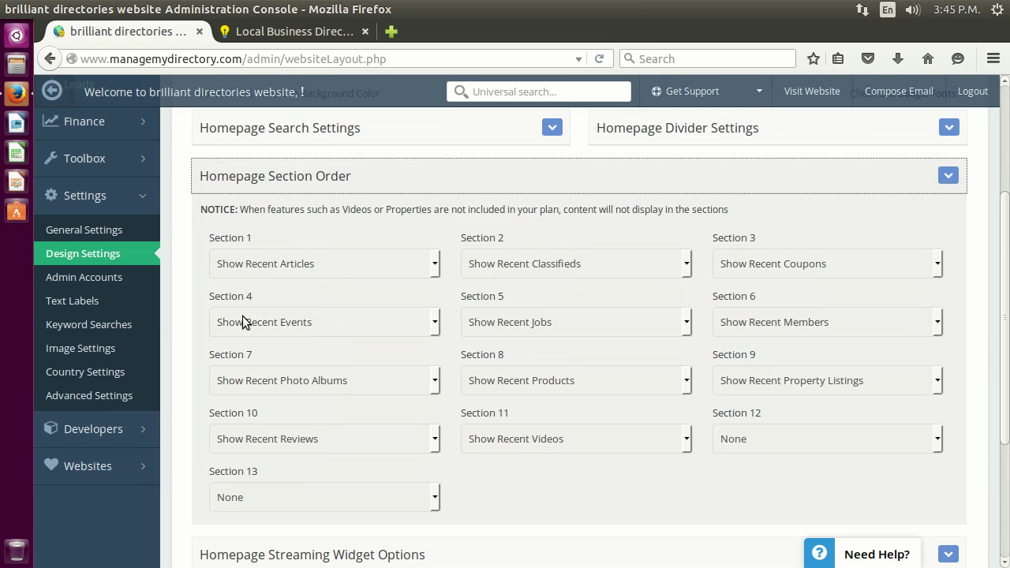
scroll(586, 398, up, 4)
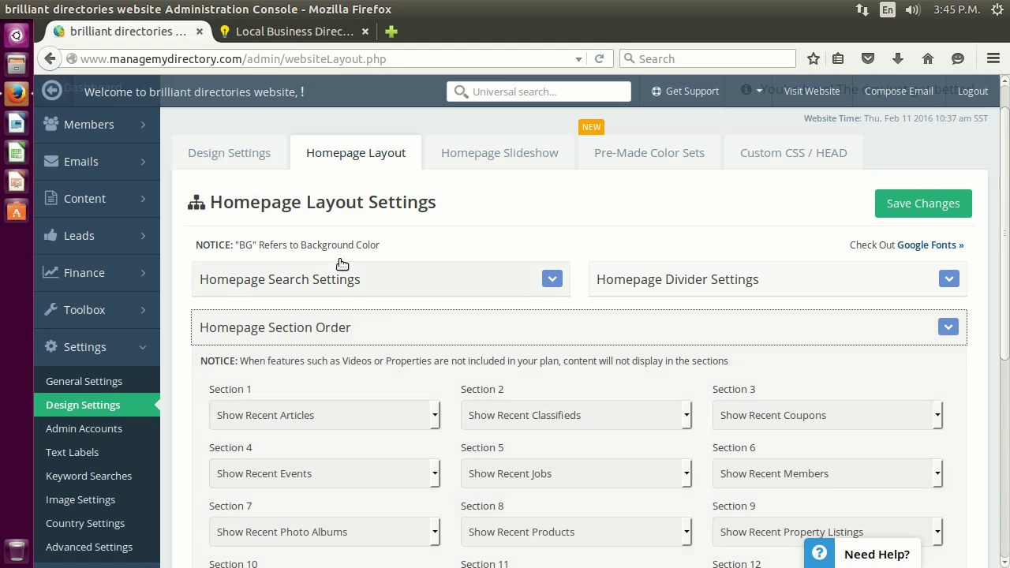
click(316, 327)
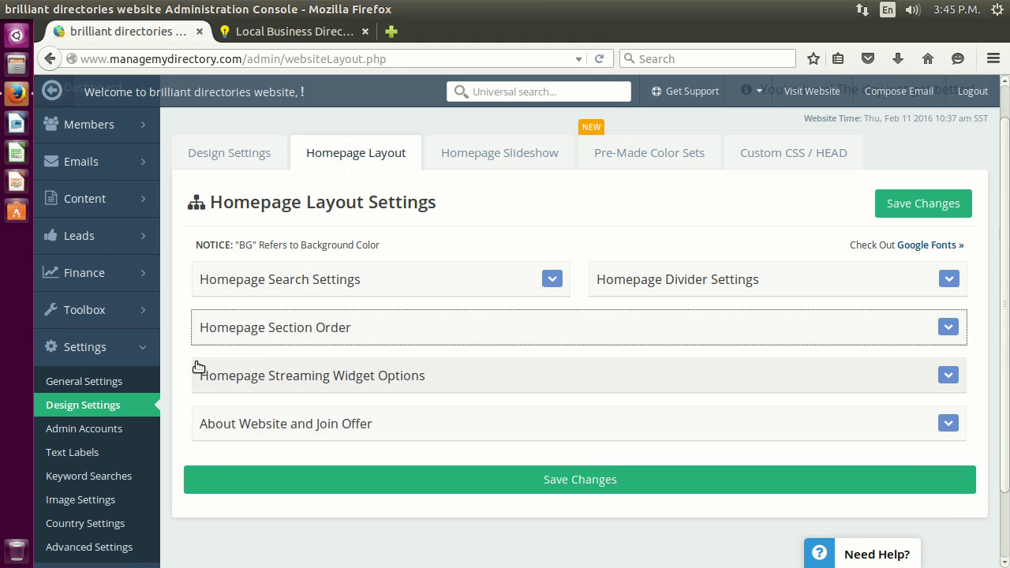
- Expand Homepage Streaming Widget Options and review the title, result count and target URL settings for each content type
click(394, 367)
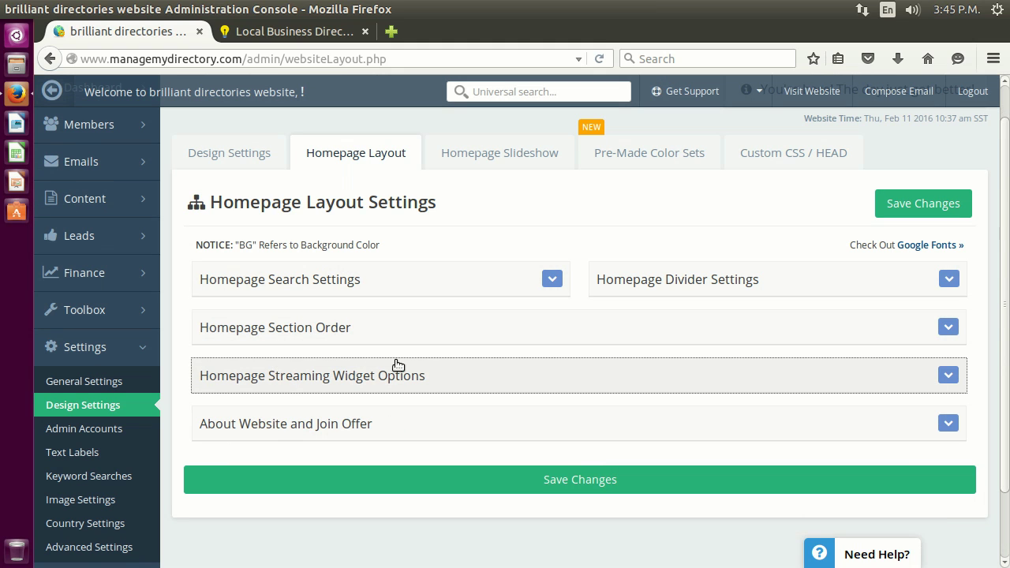
scroll(455, 205, down, 5)
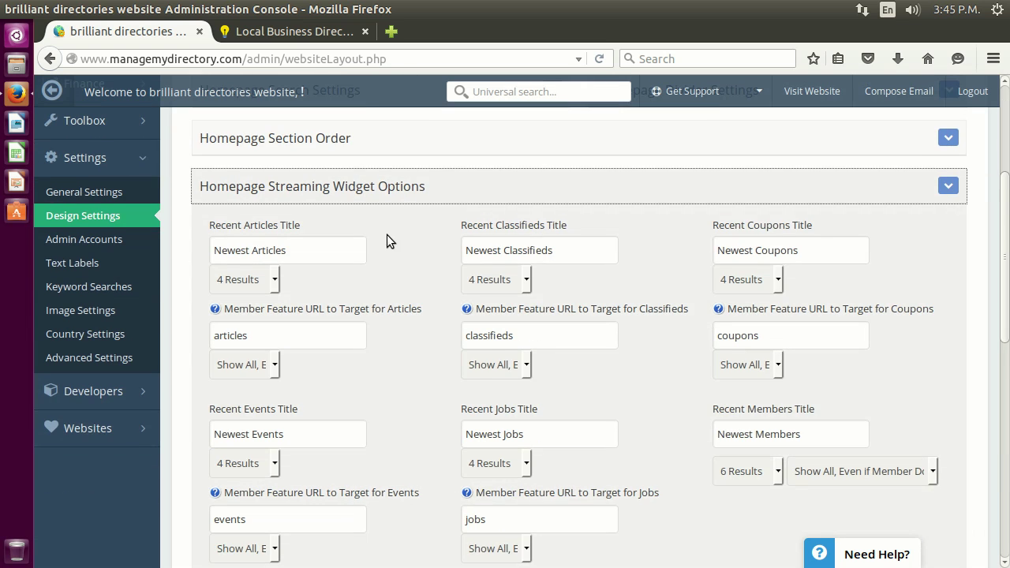
scroll(404, 214, down, 2)
scroll(411, 286, down, 3)
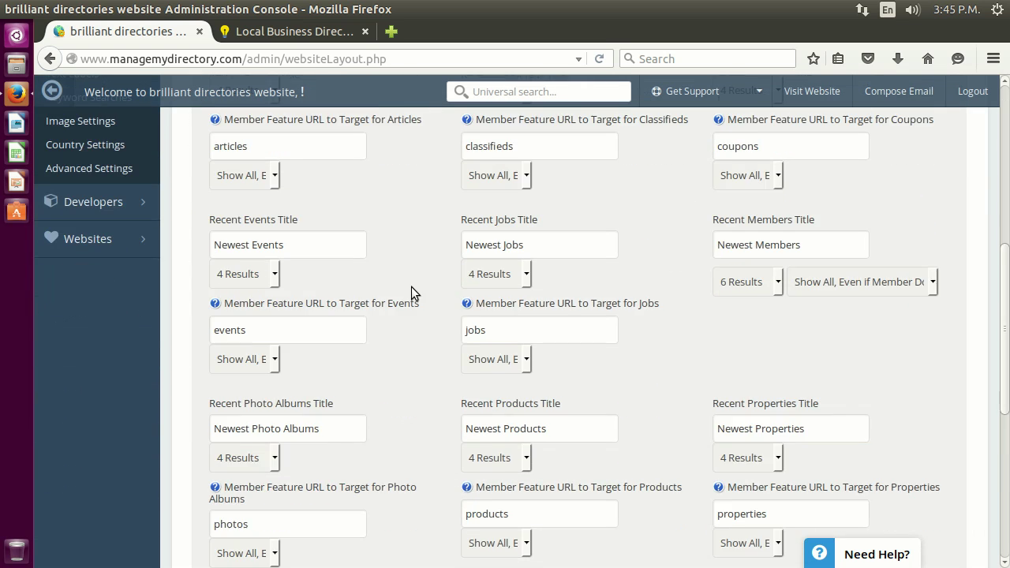
scroll(411, 287, up, 5)
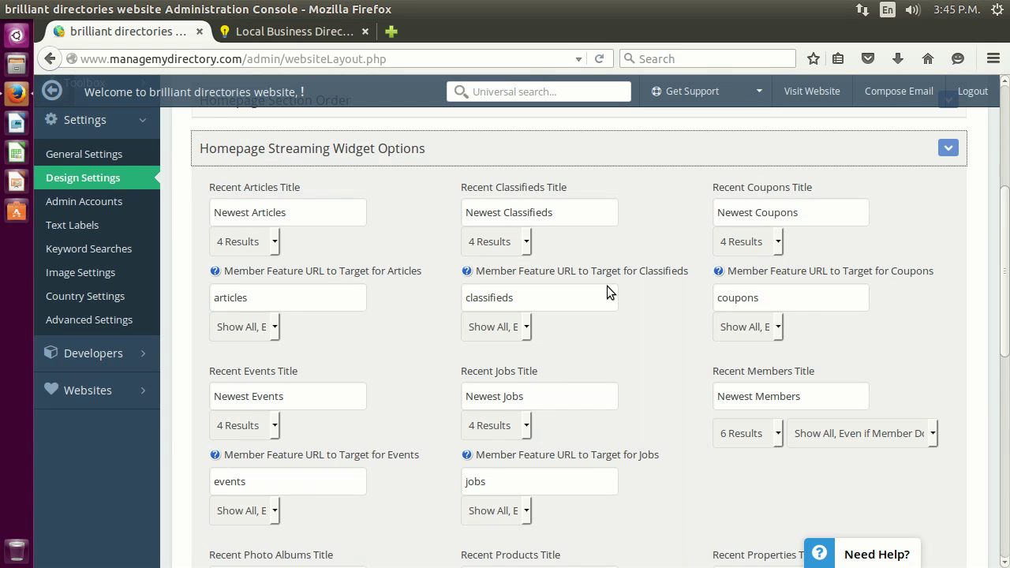
- Examine the complete set of streaming widget fields and the selectable result counts for Recent Articles, leaving the list without choosing
key(ctrl+minus)
key(ctrl+minus)
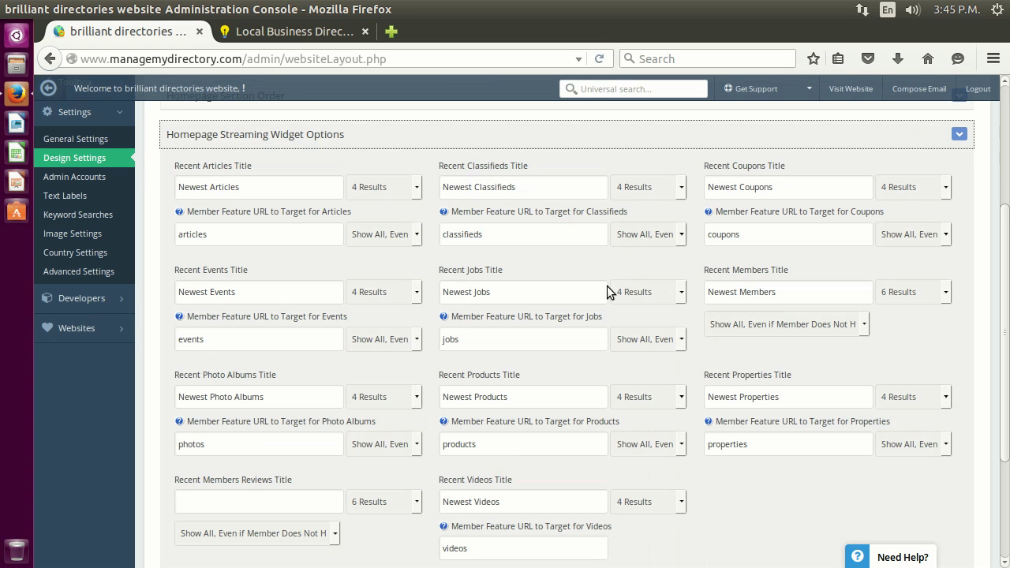
scroll(860, 328, down, 2)
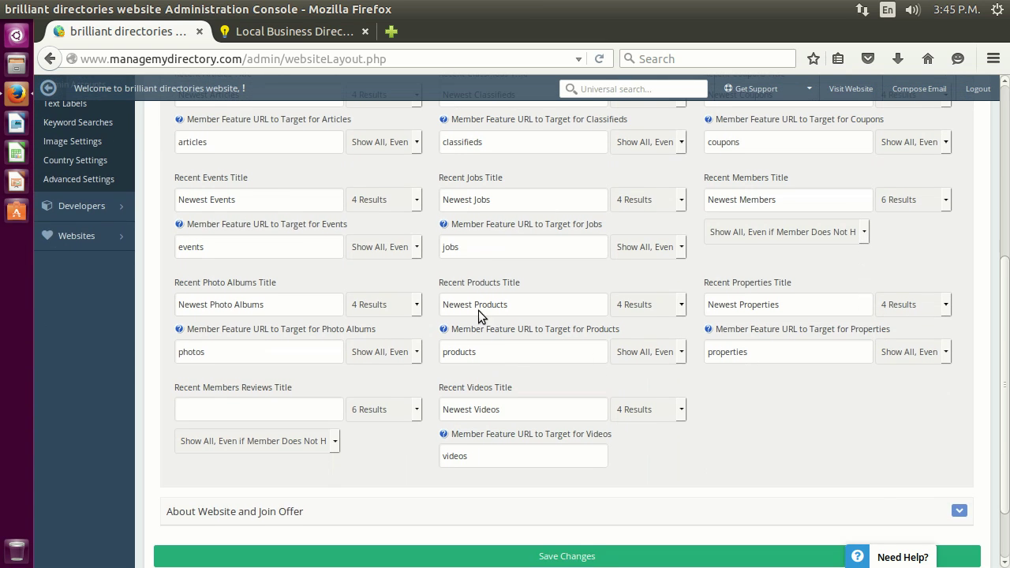
scroll(690, 396, up, 1)
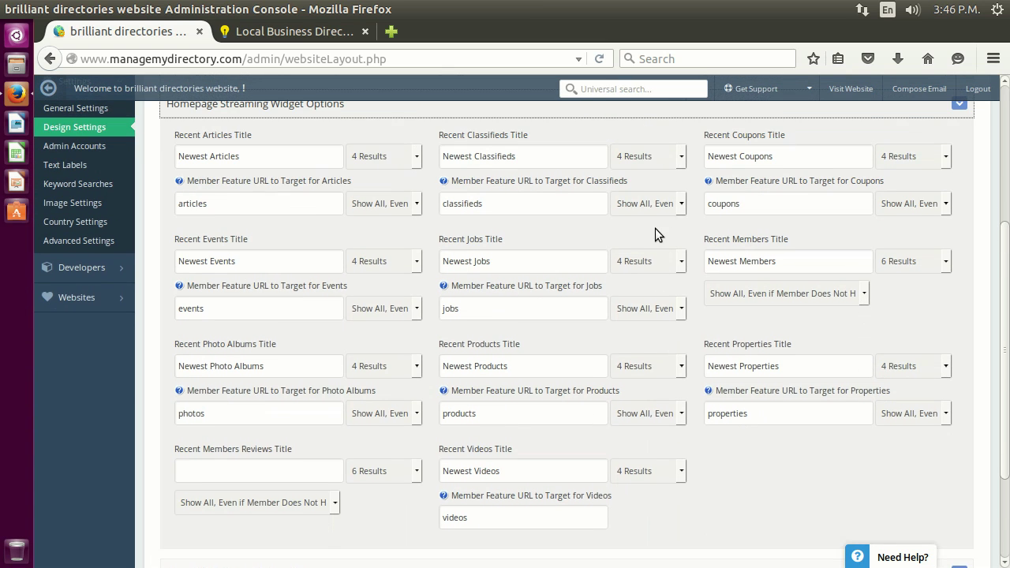
click(351, 155)
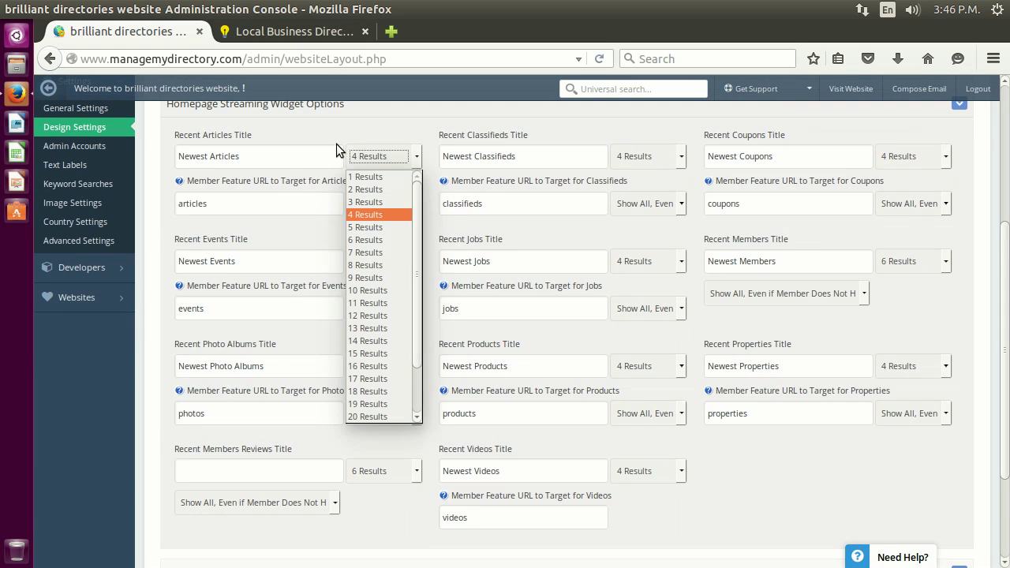
click(350, 110)
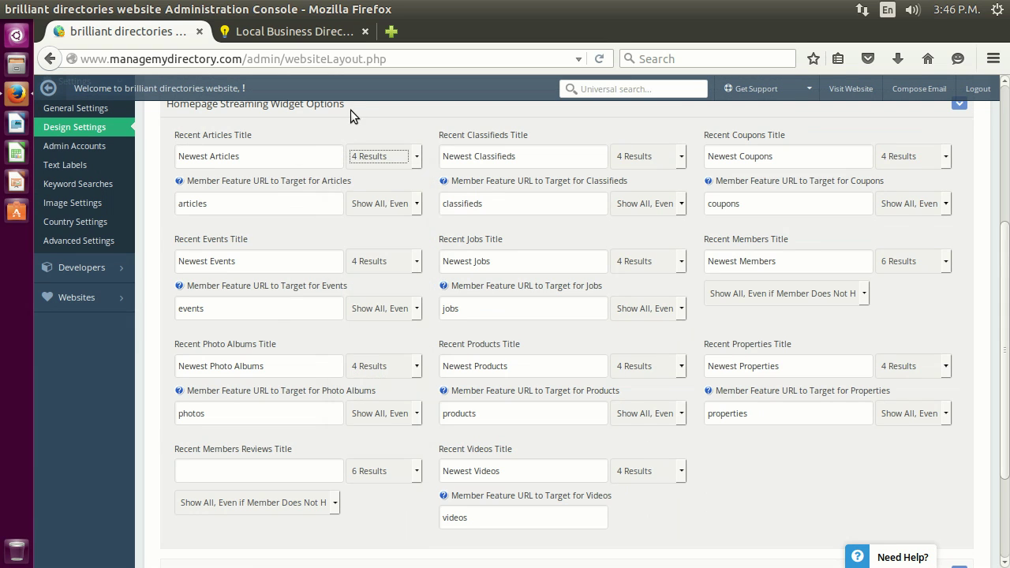
- Review the target URL setting and the post photo requirement options for Recent Articles, leaving the list without choosing
click(215, 132)
scroll(265, 170, up, 1)
scroll(265, 170, up, 1)
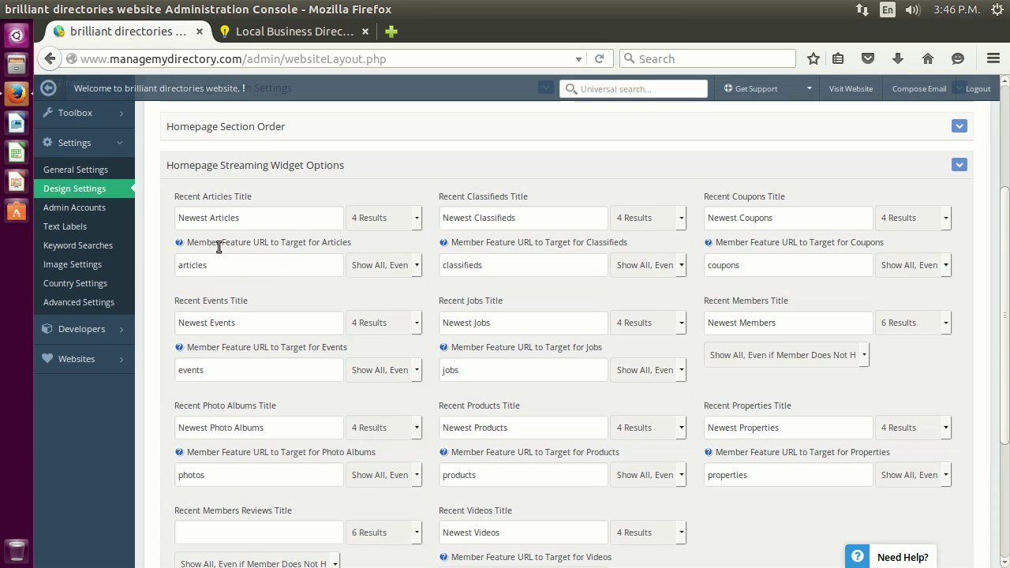
click(218, 246)
click(218, 246)
click(351, 265)
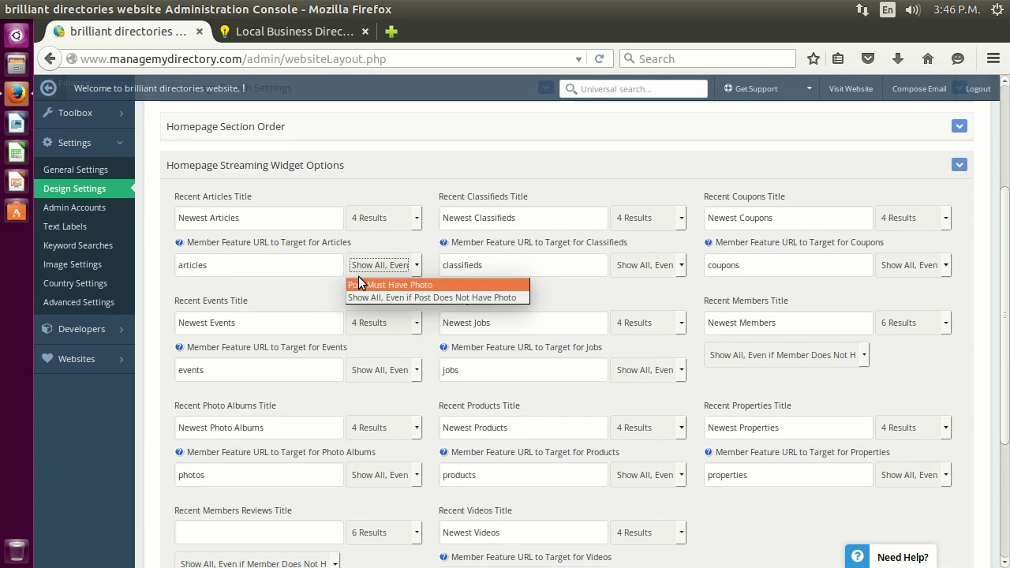
key(Down)
click(549, 281)
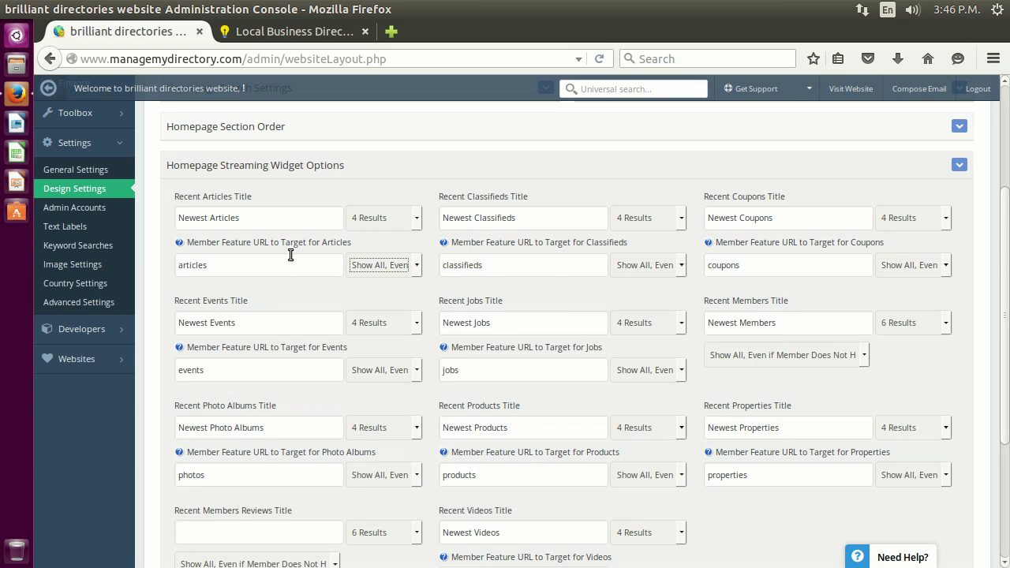
- Open the Widget Manager from the Toolbox and search the widgets for "recent"
scroll(567, 259, up, 1)
scroll(336, 288, up, 3)
scroll(293, 279, up, 1)
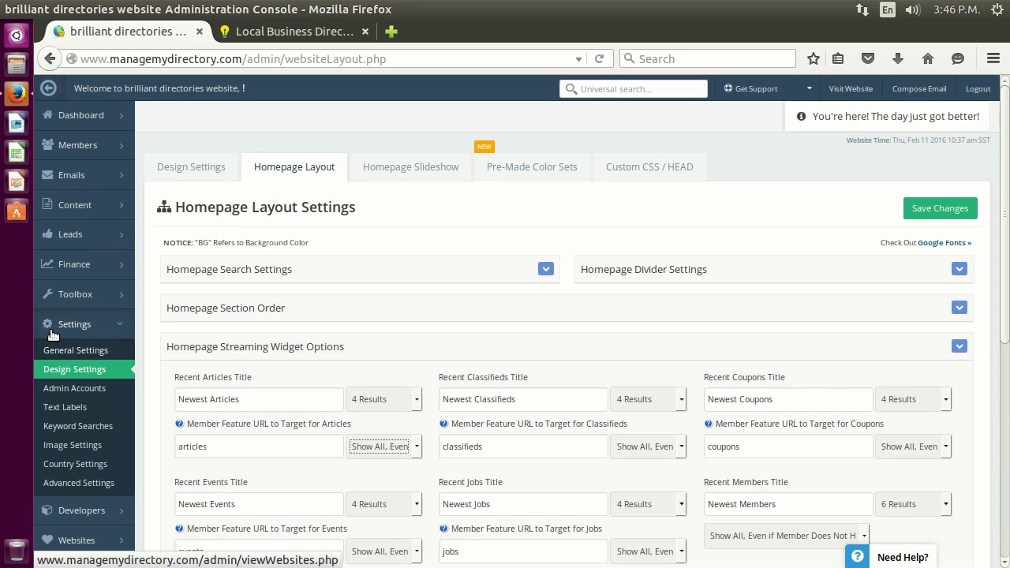
mouse_move(46, 281)
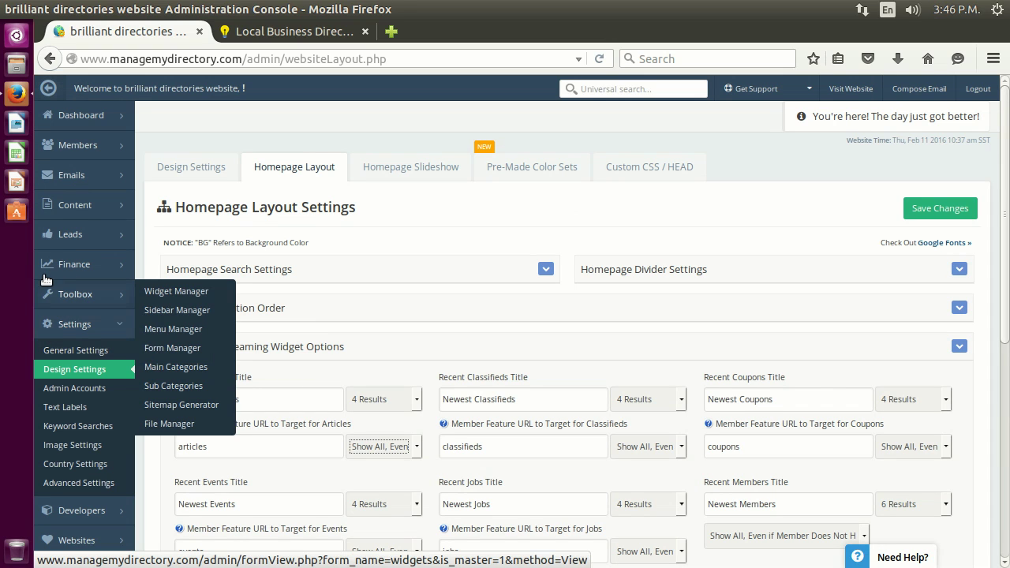
click(131, 273)
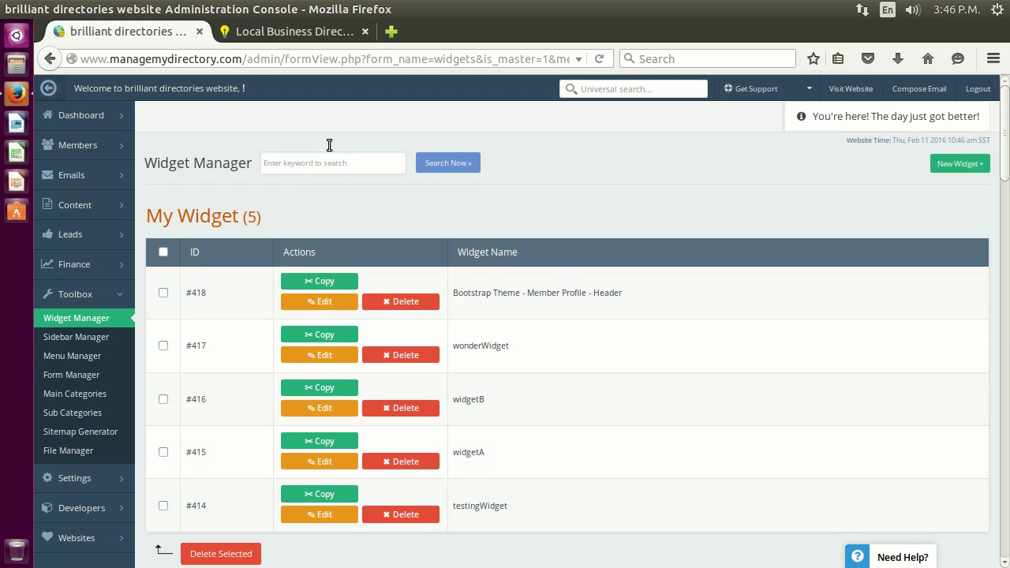
text(recent)
key(Return)
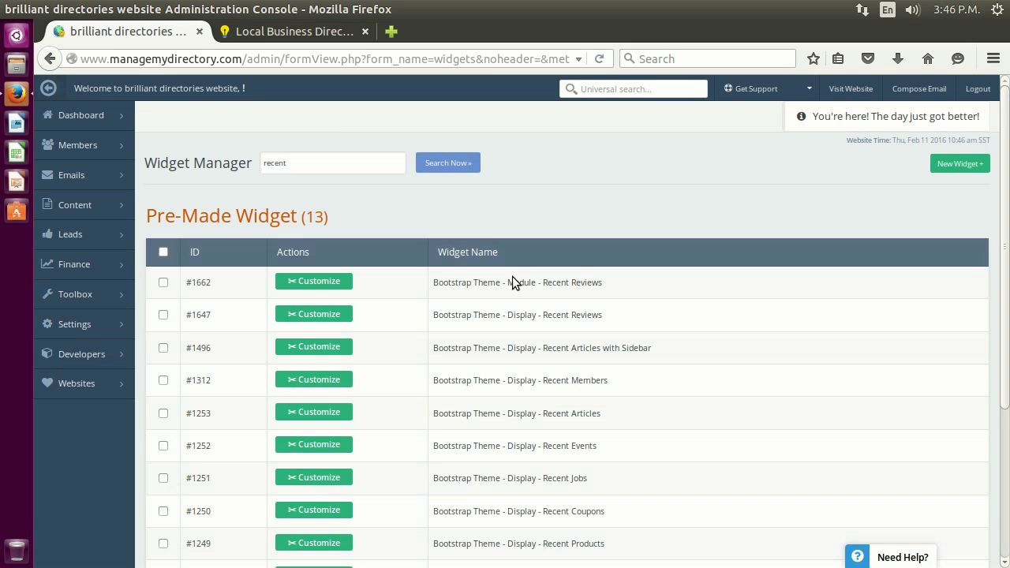
- Customize the pre-made Recent Members, Recent Articles, Recent Coupons, Recent Photo Albums and Recent Videos display widgets, each in its own new browser tab
scroll(512, 277, down, 2)
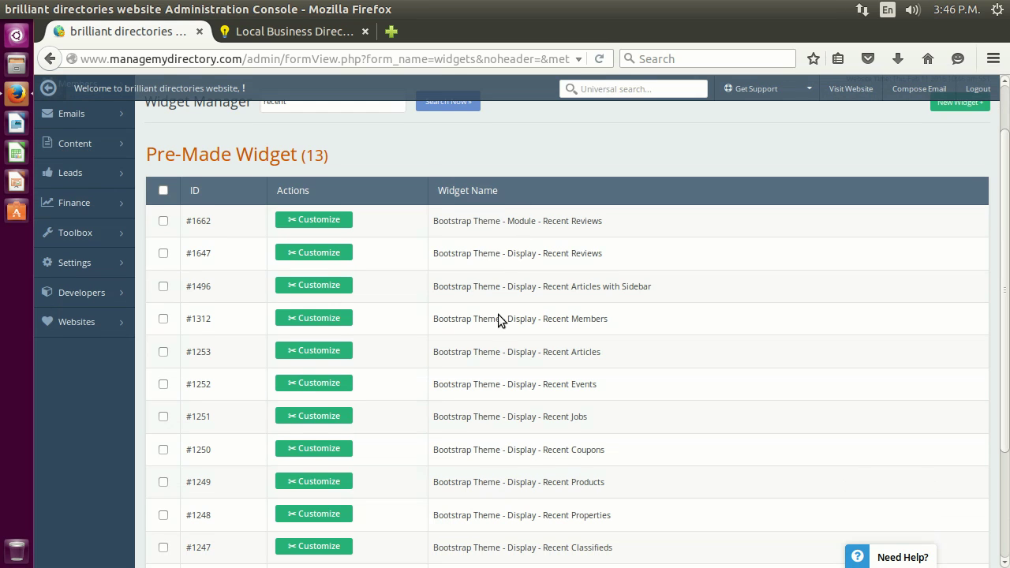
scroll(498, 318, down, 2)
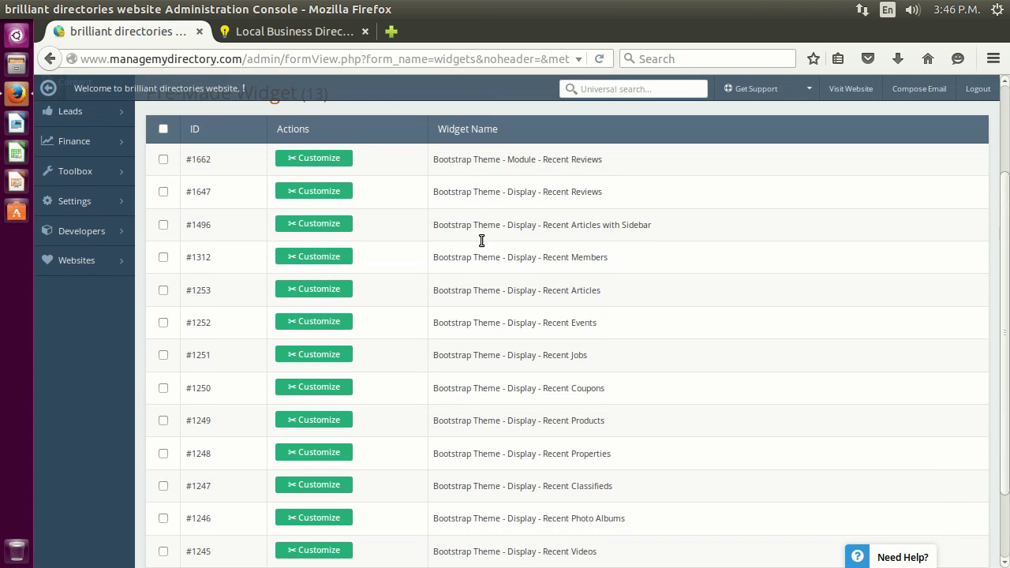
drag(544, 251, 581, 243)
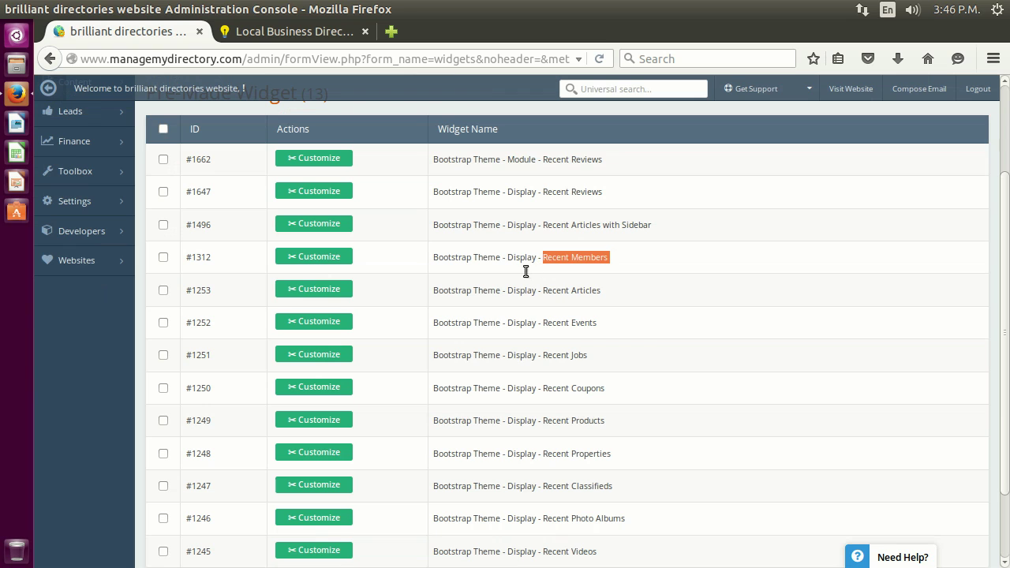
drag(552, 291, 594, 280)
click(551, 310)
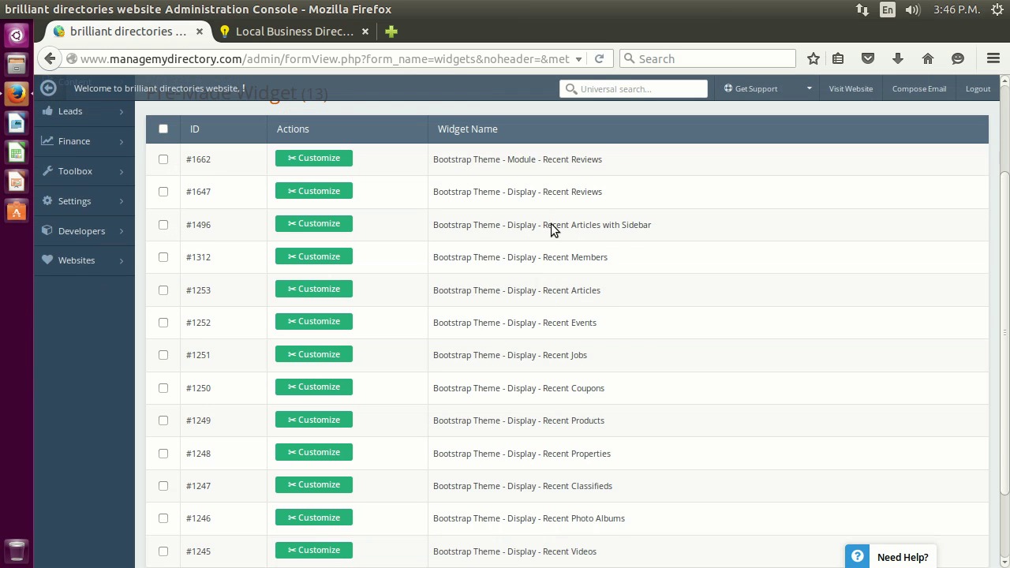
scroll(544, 334, up, 1)
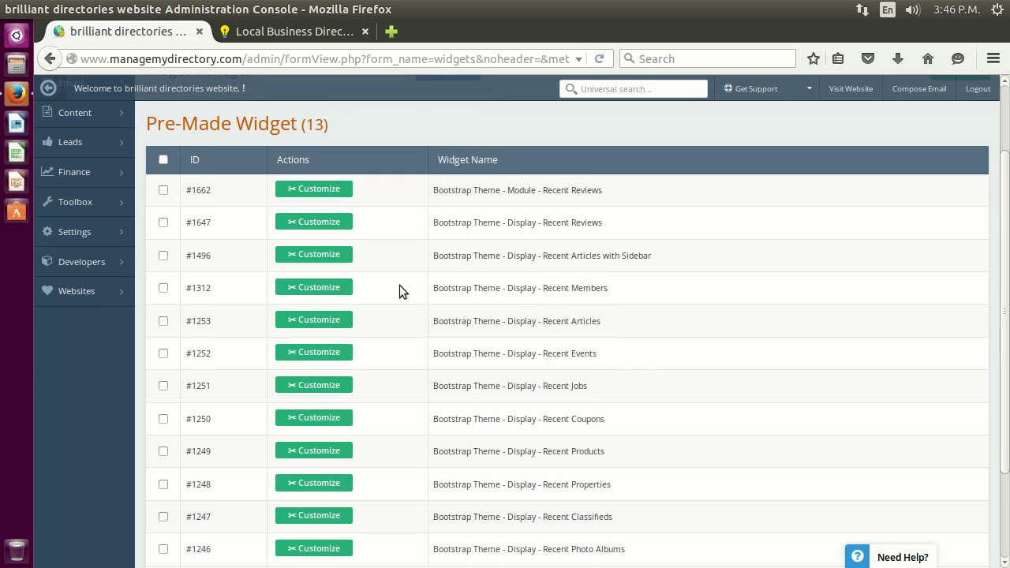
middle_click(301, 276)
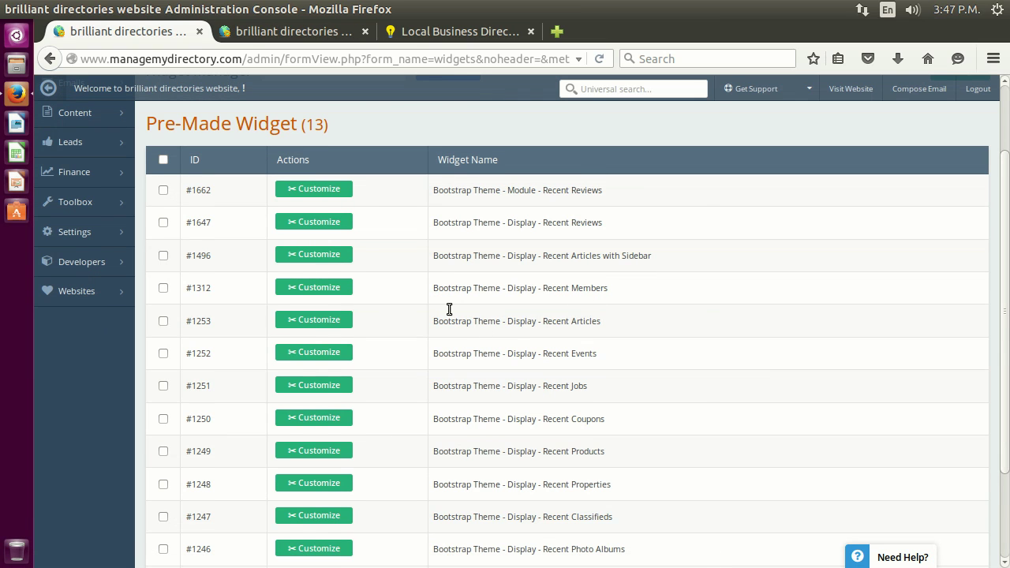
scroll(485, 289, down, 1)
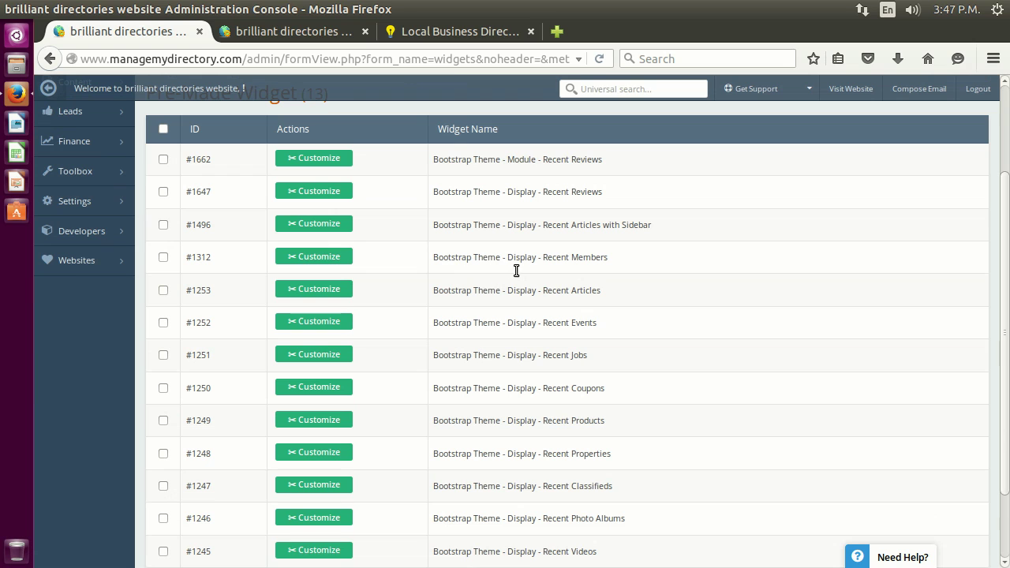
middle_click(315, 288)
scroll(471, 323, down, 2)
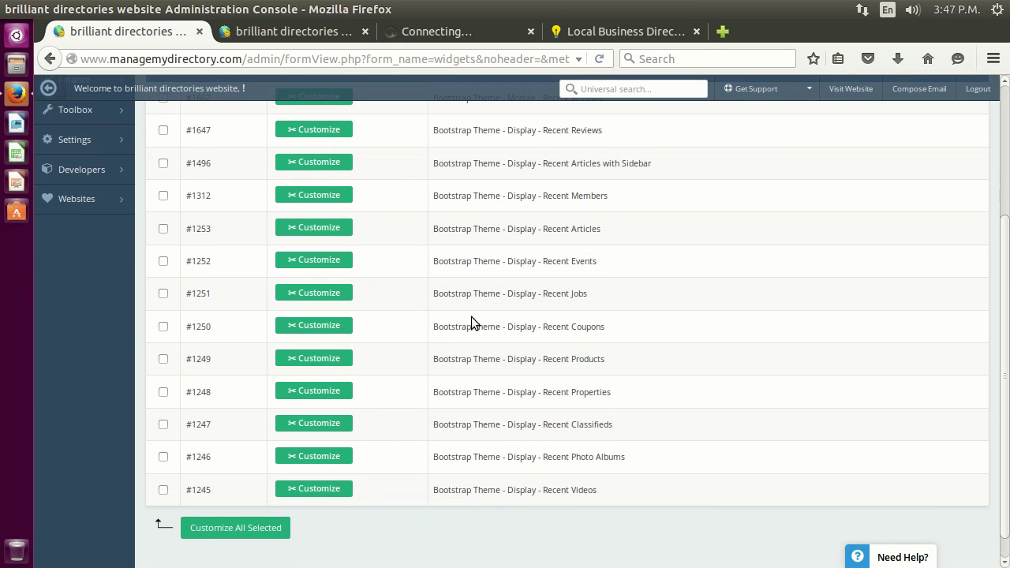
middle_click(313, 323)
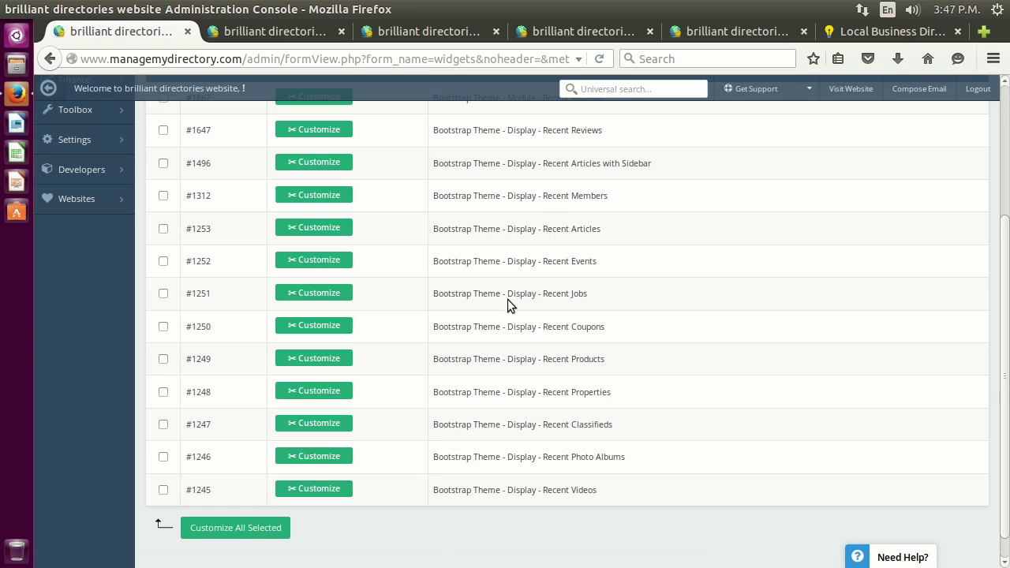
middle_click(291, 486)
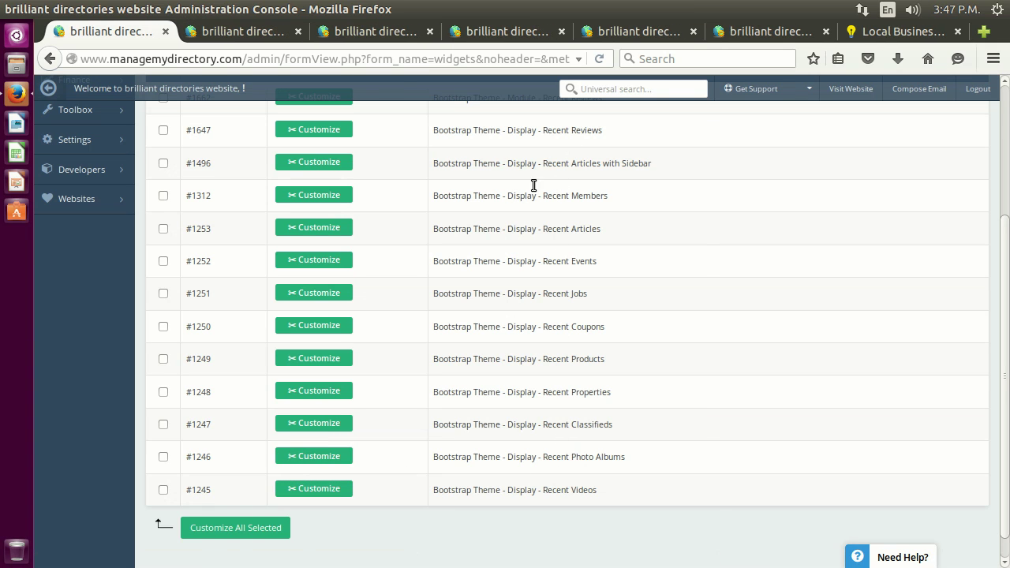
- Close the widget search tab and the surplus customization tabs, keeping one admin console tab and the directory homepage tab
middle_click(72, 22)
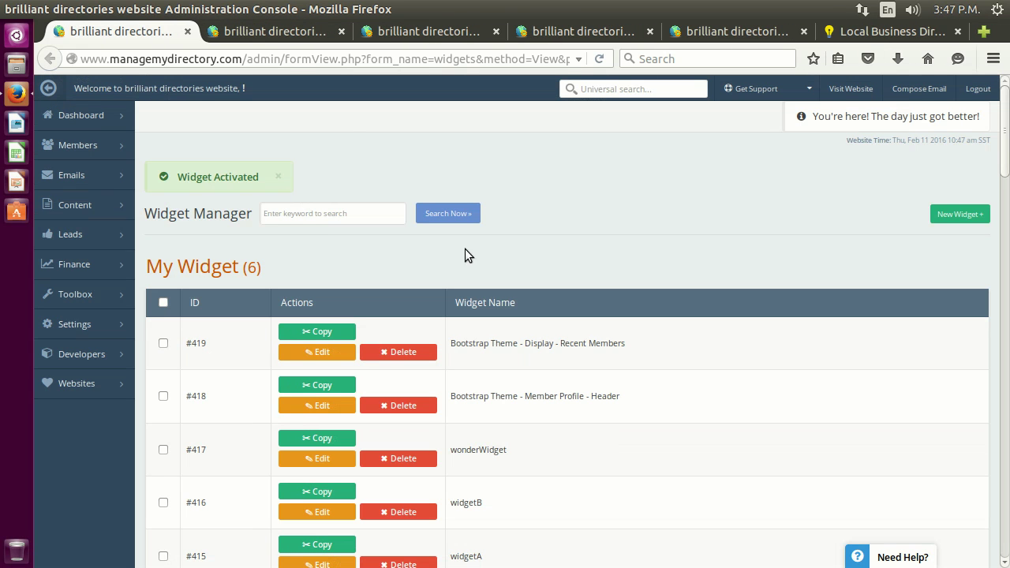
key(ctrl+w)
key(ctrl+w)
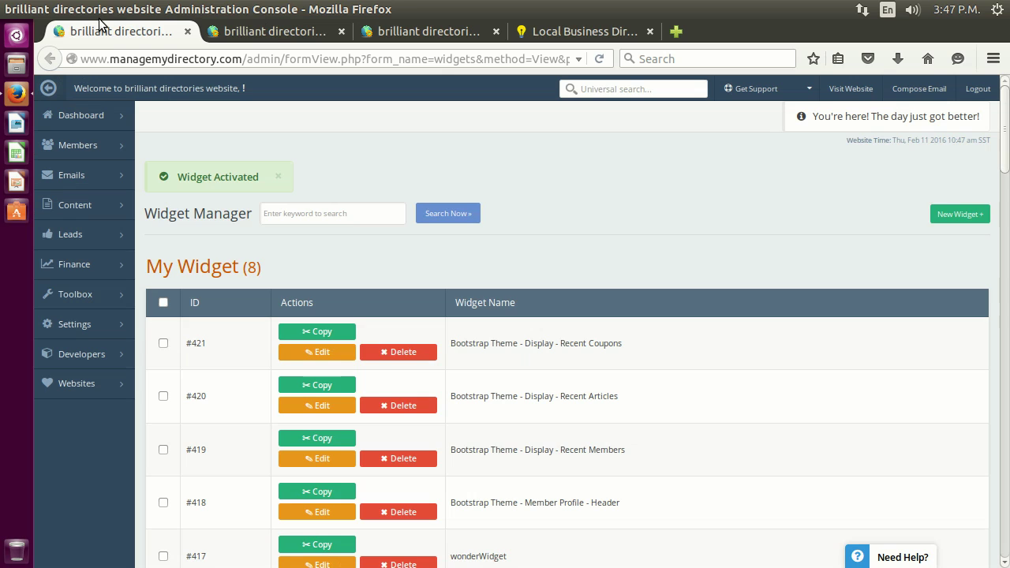
key(ctrl+w)
key(ctrl+w)
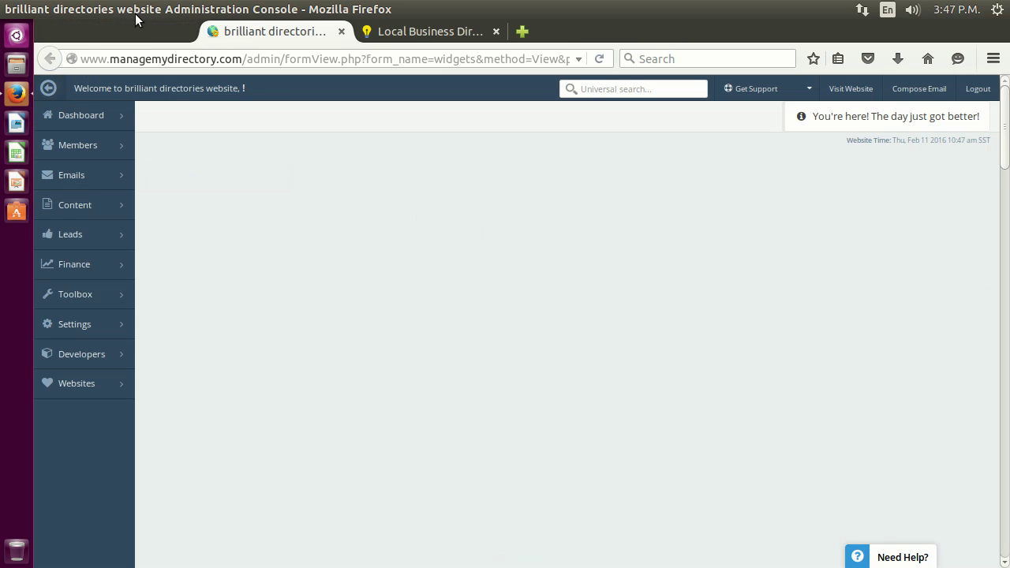
- Reopen the Widget Manager and open the customized Recent Videos display widget for editing
mouse_move(110, 286)
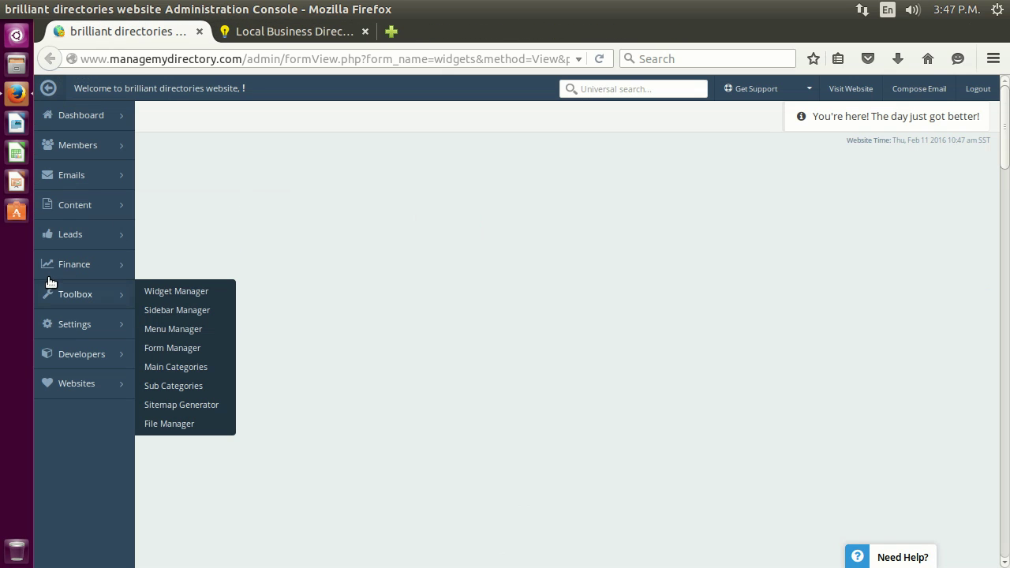
click(184, 284)
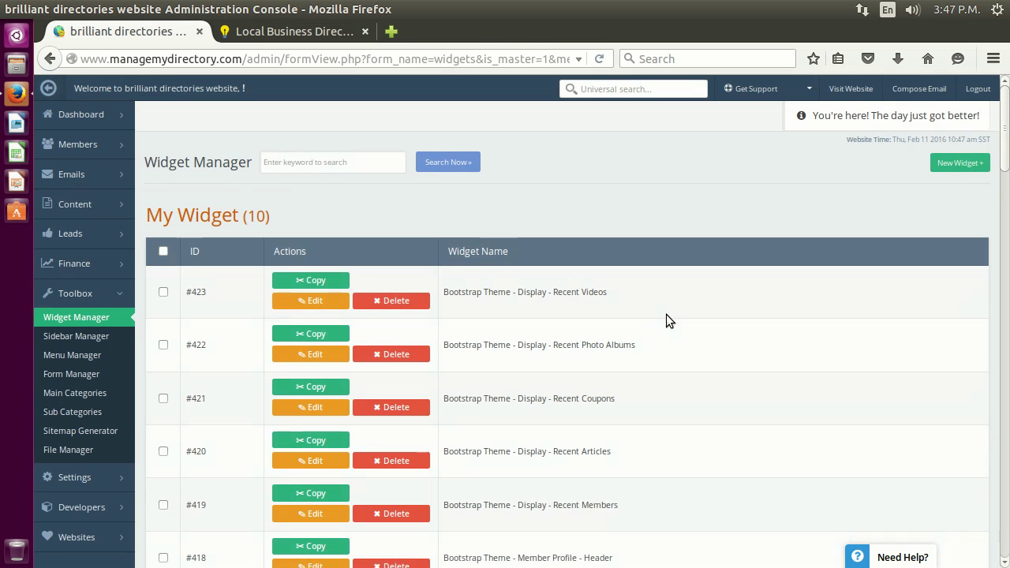
scroll(666, 320, down, 2)
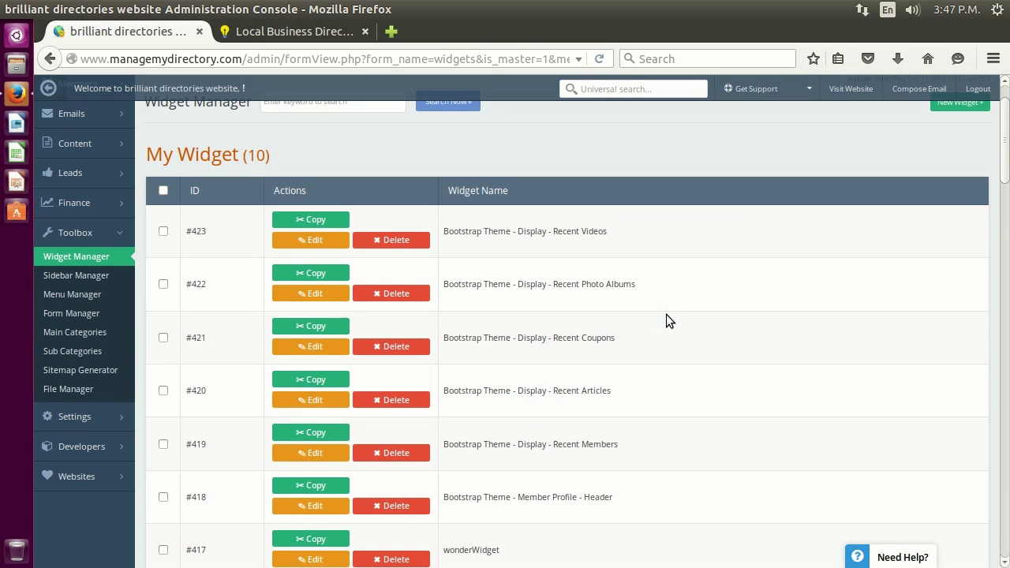
click(278, 238)
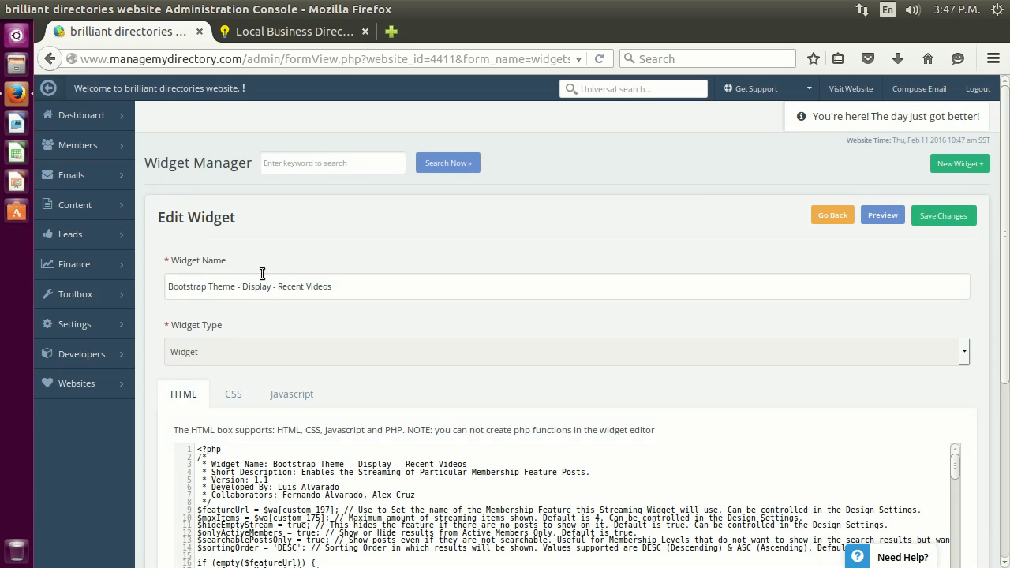
- Examine the configuration variables at the start of the Recent Videos widget's HTML code, from $featureUrl and $maxItems through $sortingOrder
scroll(284, 206, down, 3)
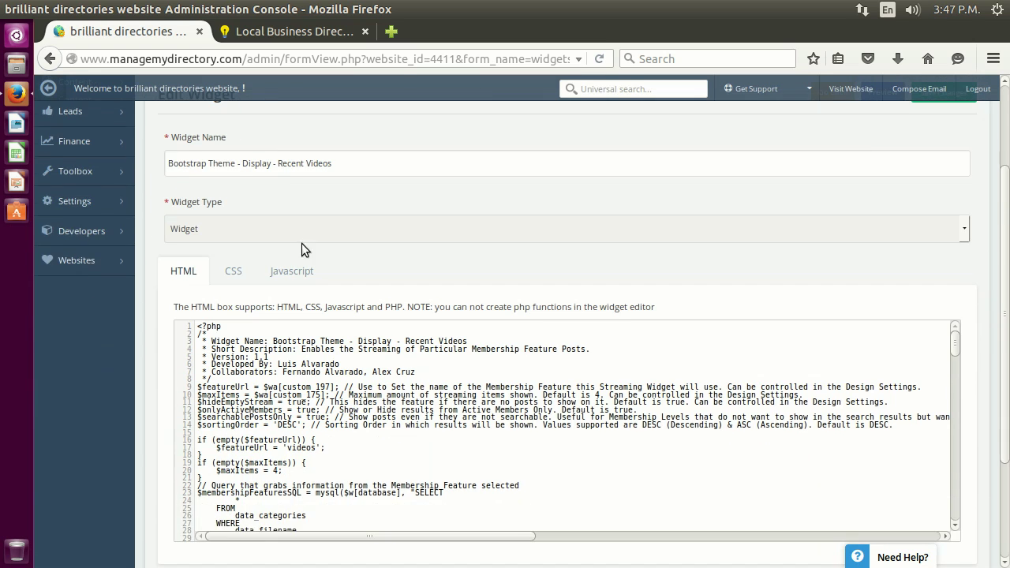
scroll(75, 408, down, 1)
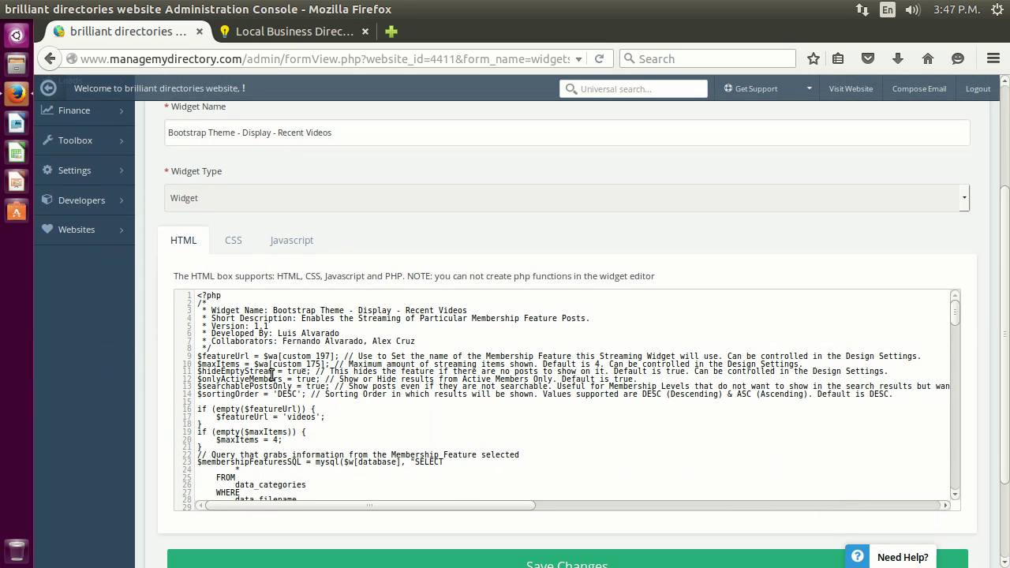
drag(278, 377, 160, 352)
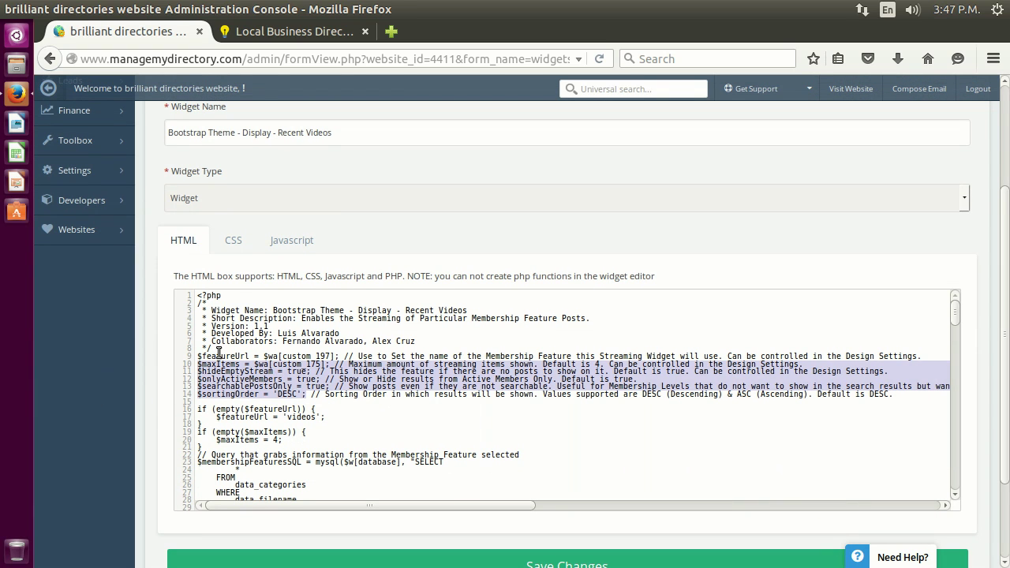
click(219, 353)
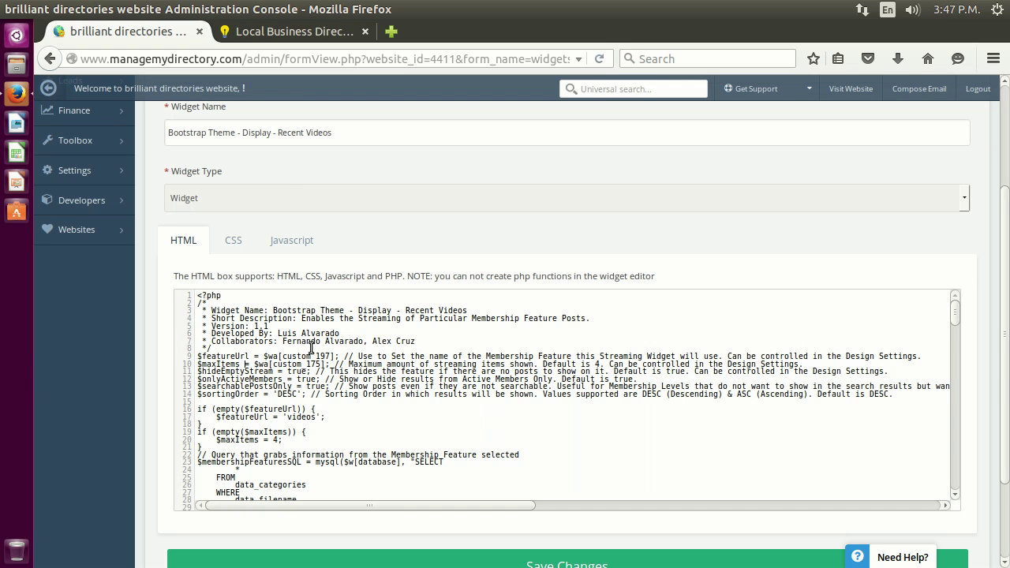
drag(308, 351, 149, 342)
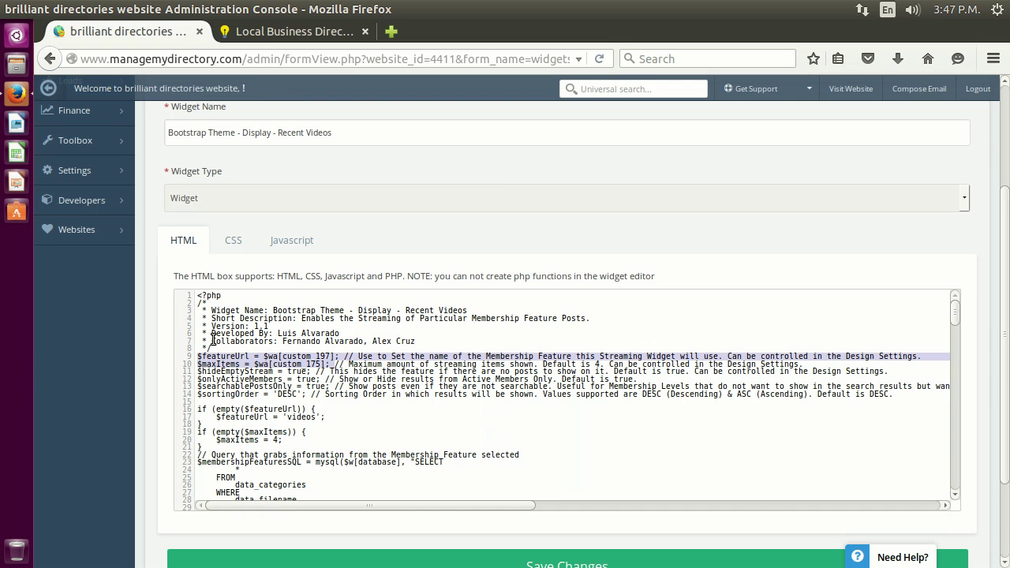
click(239, 354)
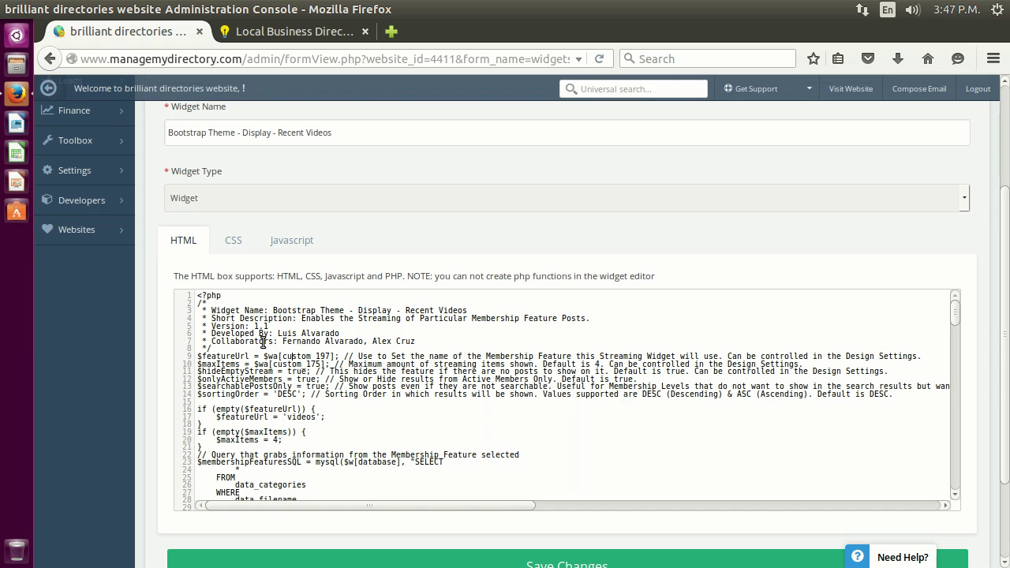
drag(264, 356, 323, 356)
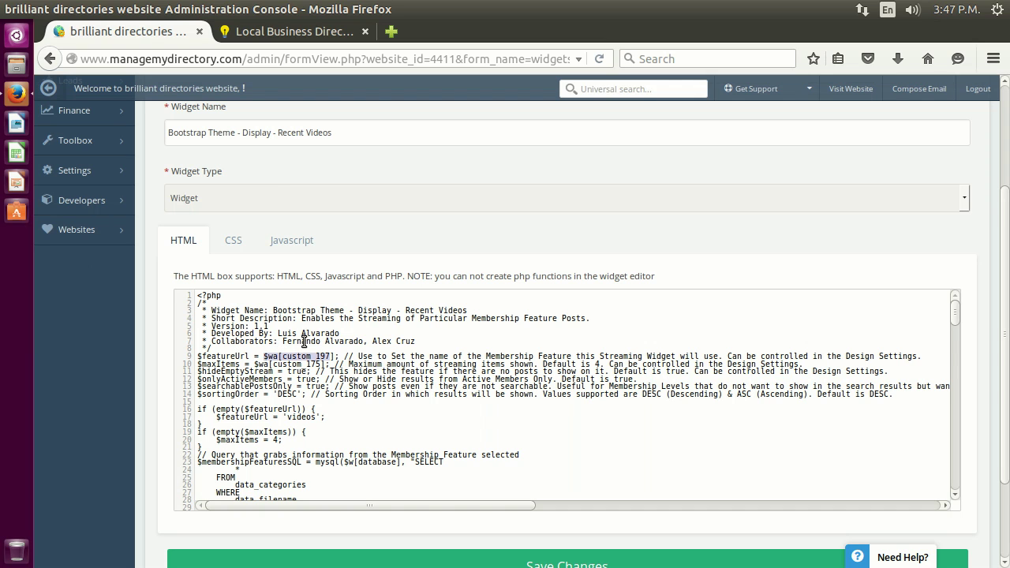
click(278, 354)
- Open Design Settings in a new browser tab and switch to that tab
scroll(293, 346, up, 2)
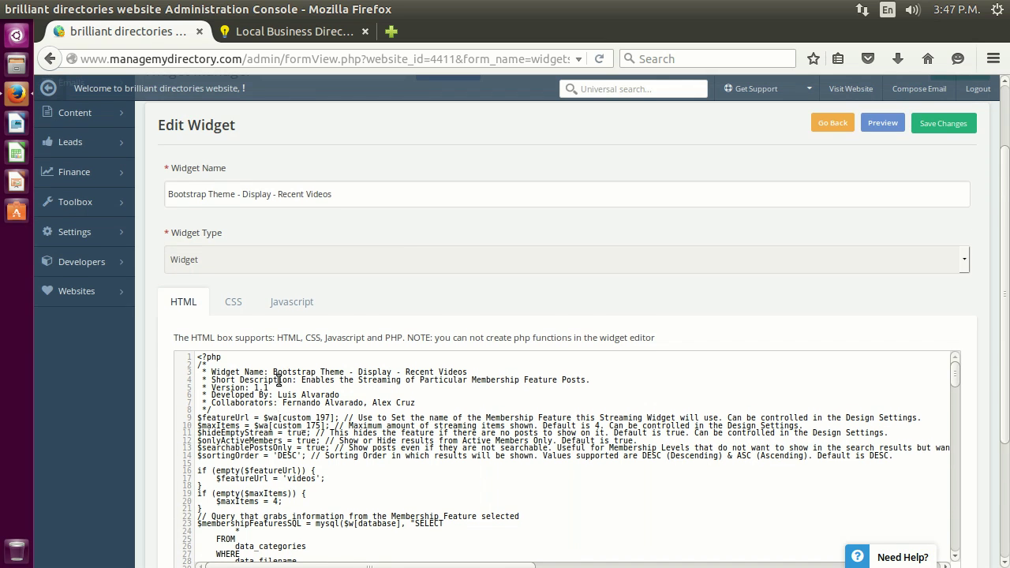
mouse_move(71, 232)
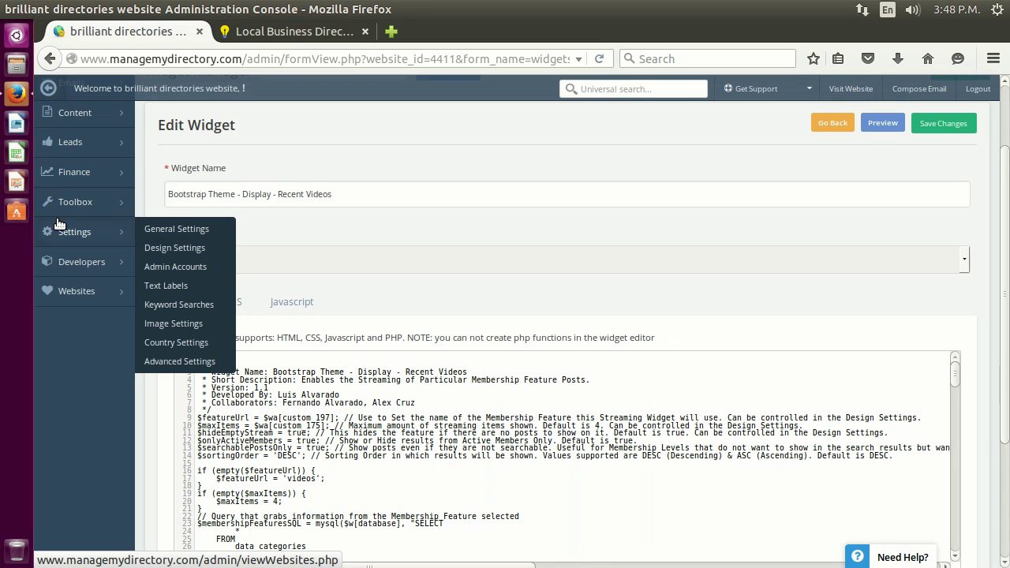
middle_click(174, 237)
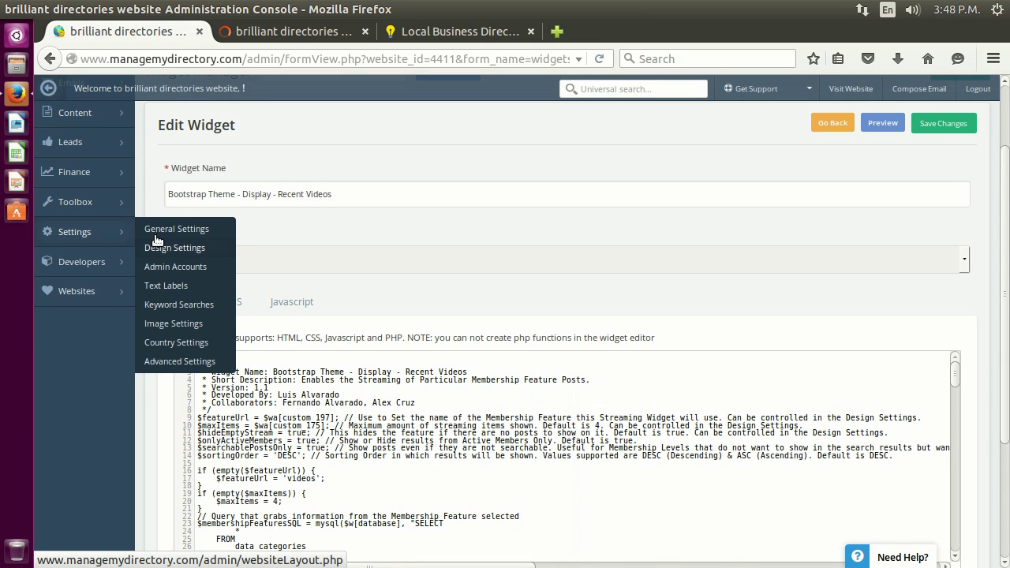
click(272, 32)
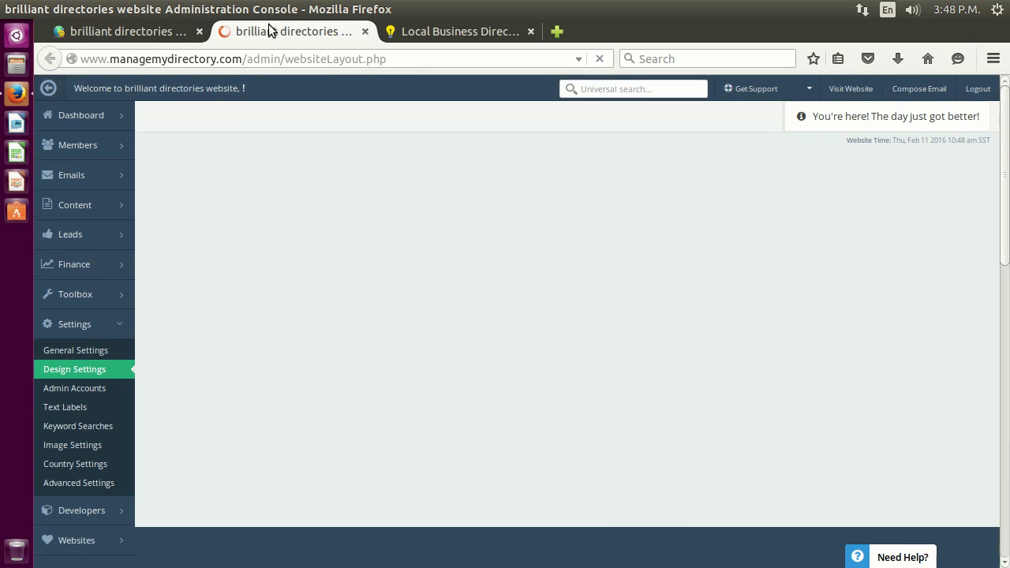
- Open the Homepage Layout settings and expand Homepage Streaming Widget Options to show the Recent Videos fields
click(255, 166)
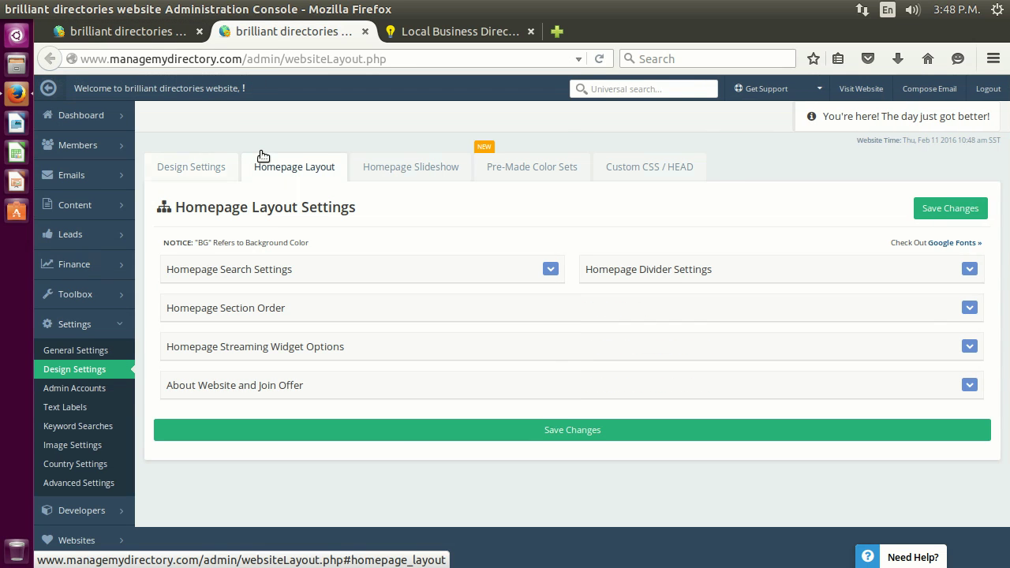
click(251, 339)
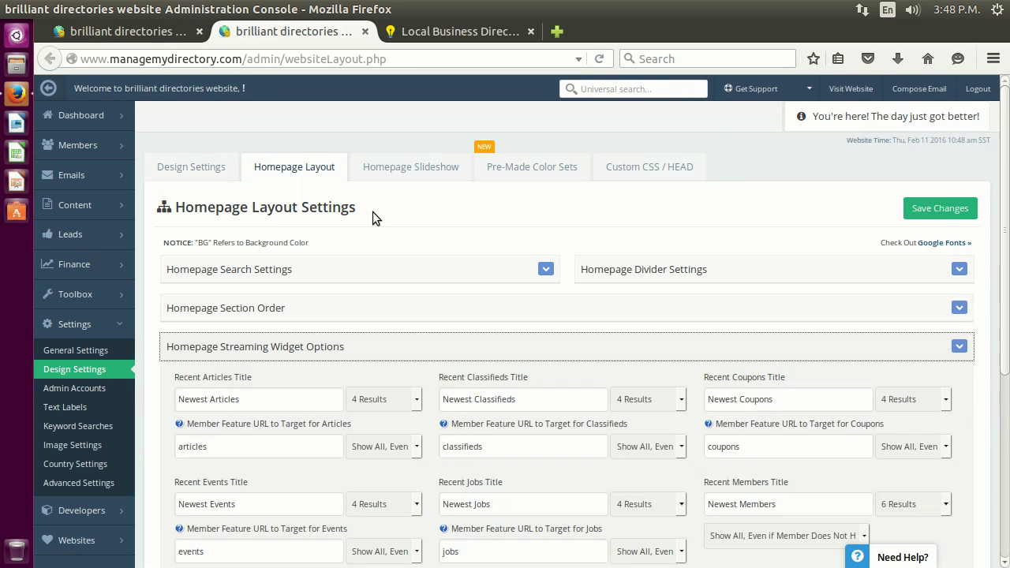
scroll(374, 202, down, 6)
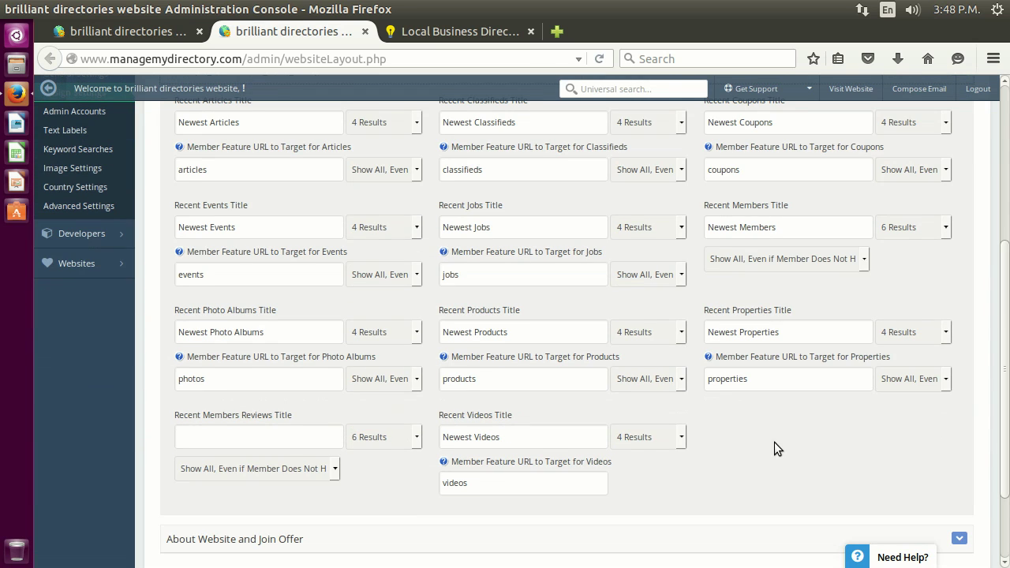
- Inspect the Recent Videos Title field's HTML element and check its name attribute
right_click(485, 420)
click(513, 407)
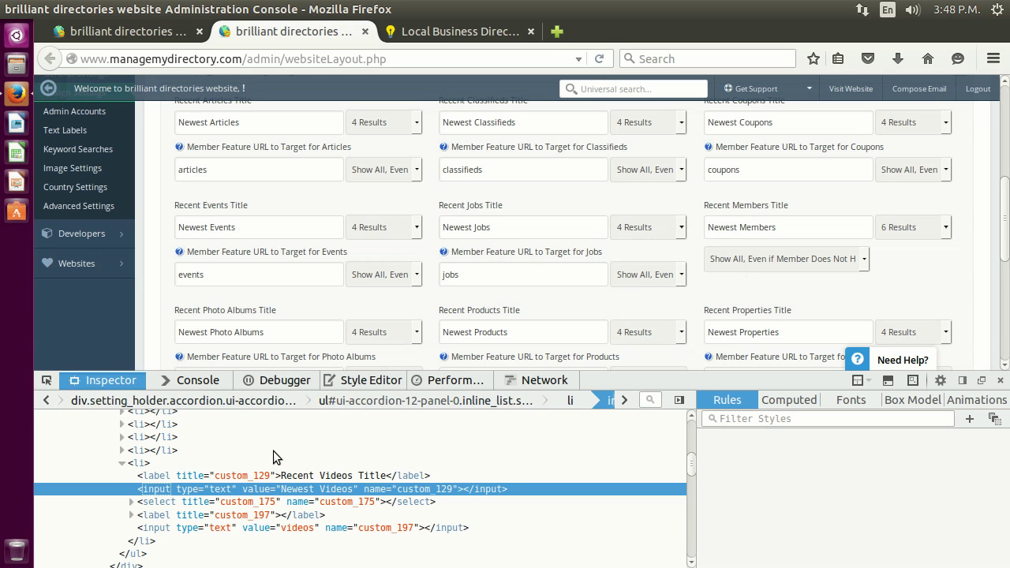
double_click(380, 482)
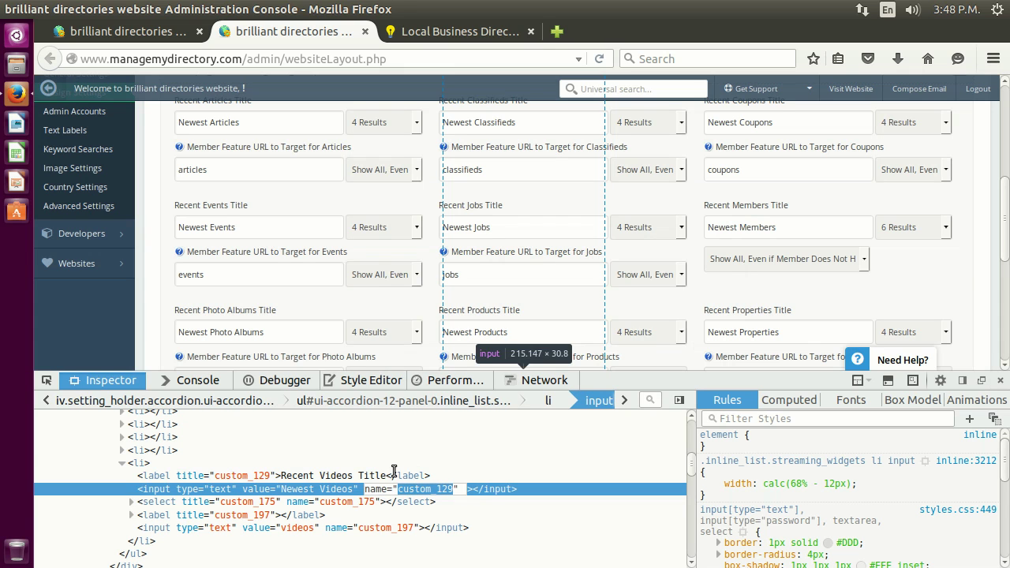
click(400, 446)
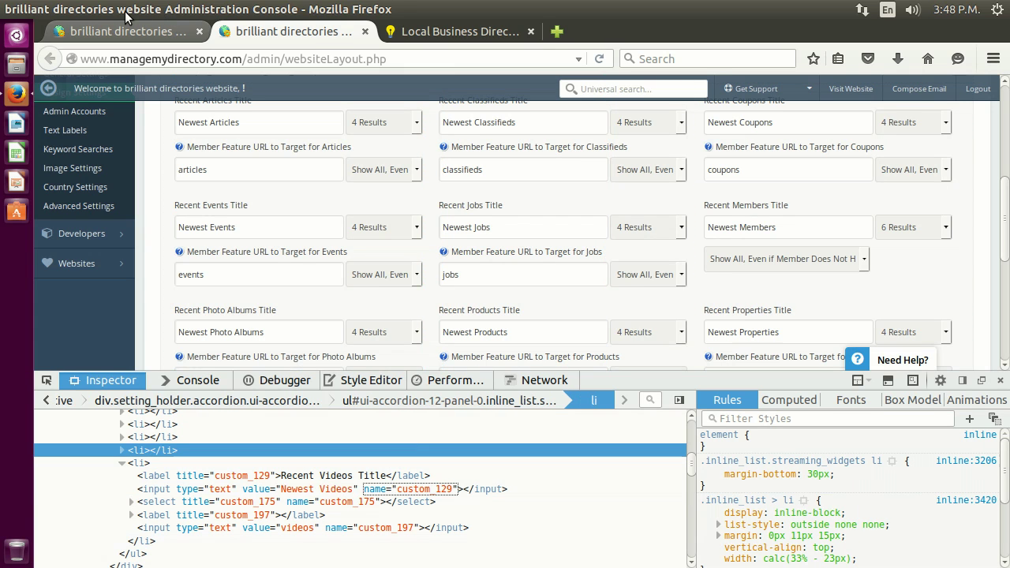
- Find and highlight the $wa[custom_129] title variable in the Recent Videos widget's HTML code, and return to the start of the code
click(127, 30)
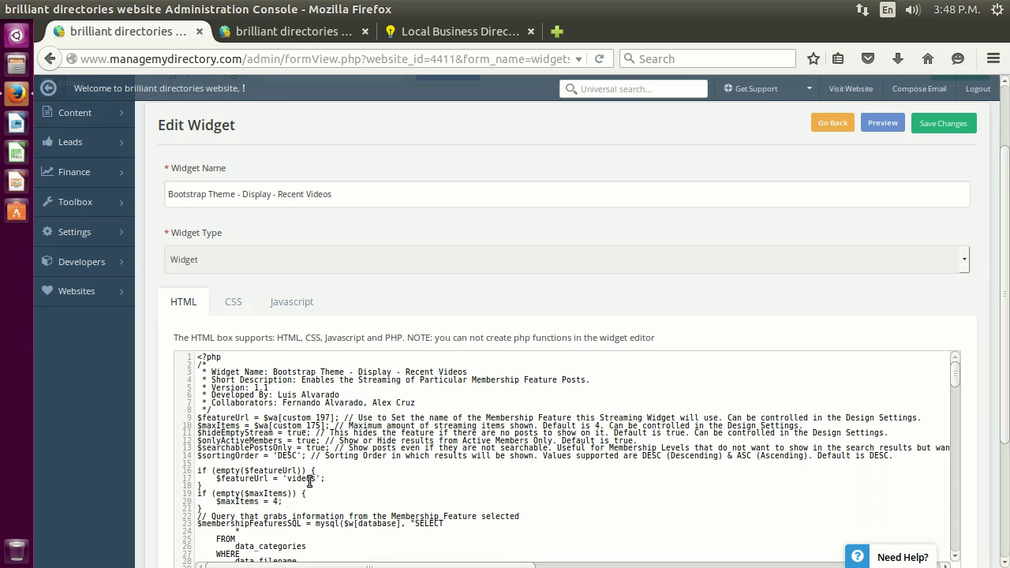
scroll(597, 408, down, 20)
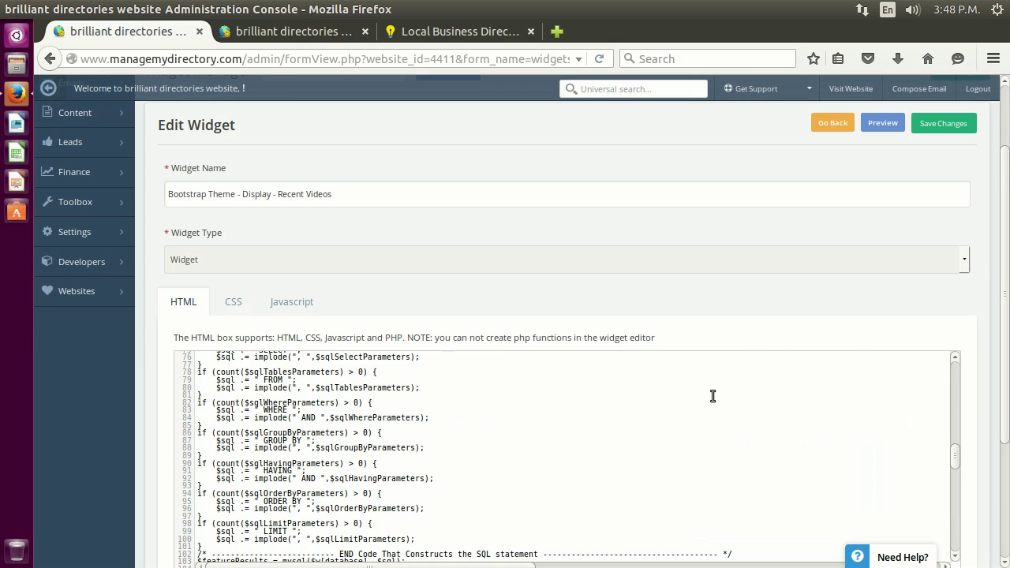
scroll(712, 395, down, 11)
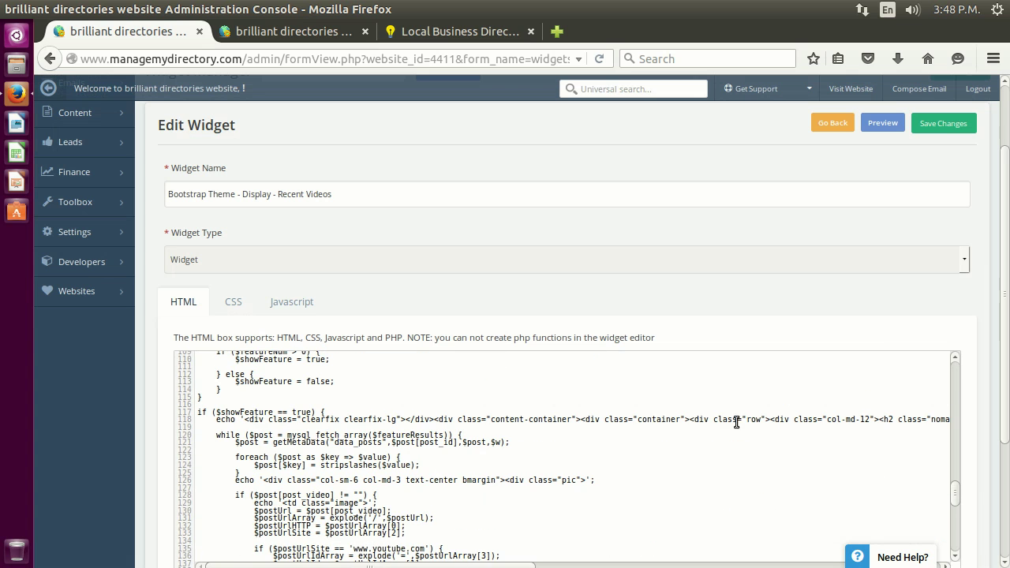
scroll(610, 426, down, 6)
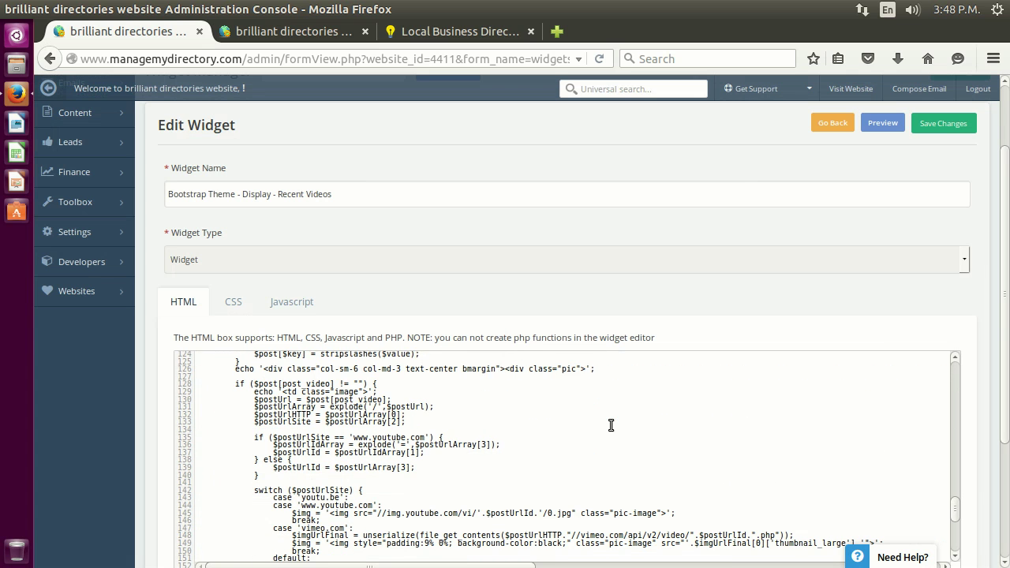
scroll(631, 418, down, 8)
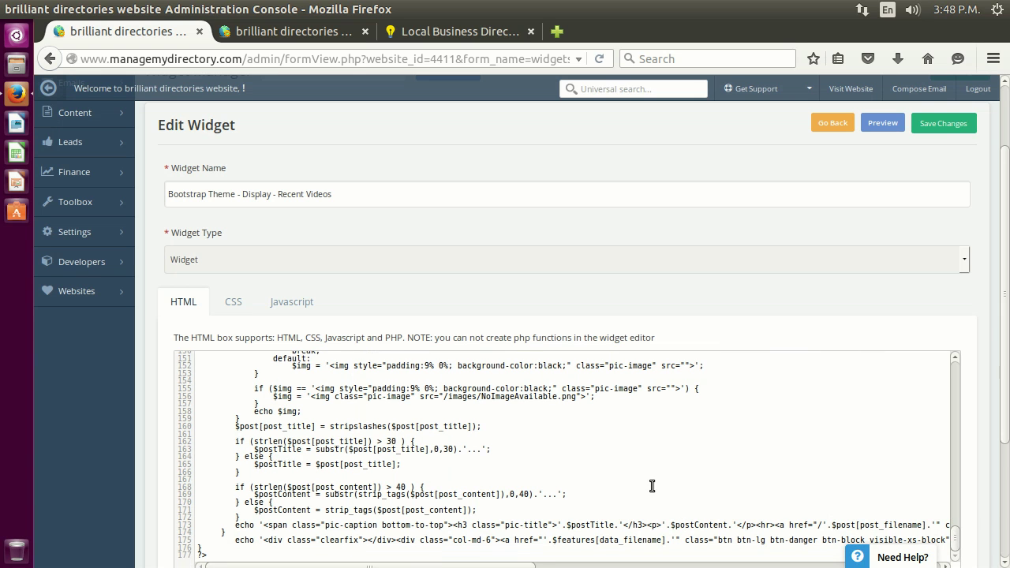
scroll(759, 476, up, 16)
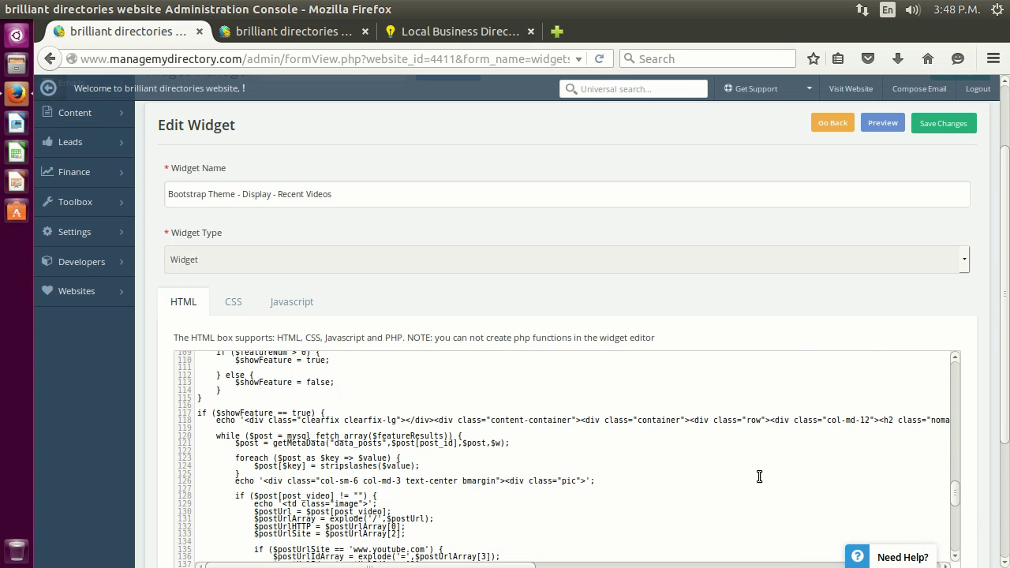
scroll(576, 481, down, 2)
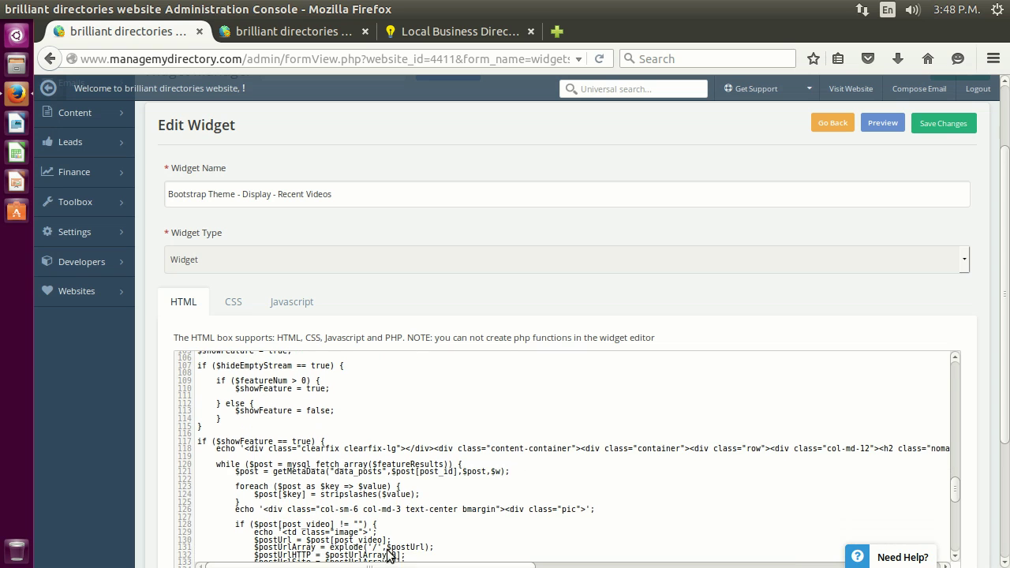
scroll(505, 551, right, 6)
scroll(563, 546, right, 3)
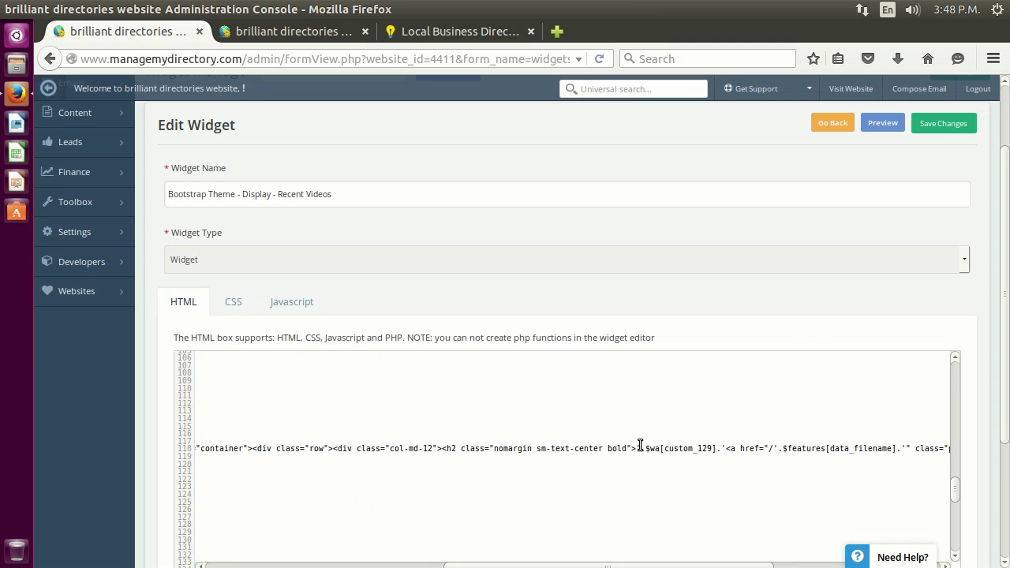
drag(617, 433, 687, 436)
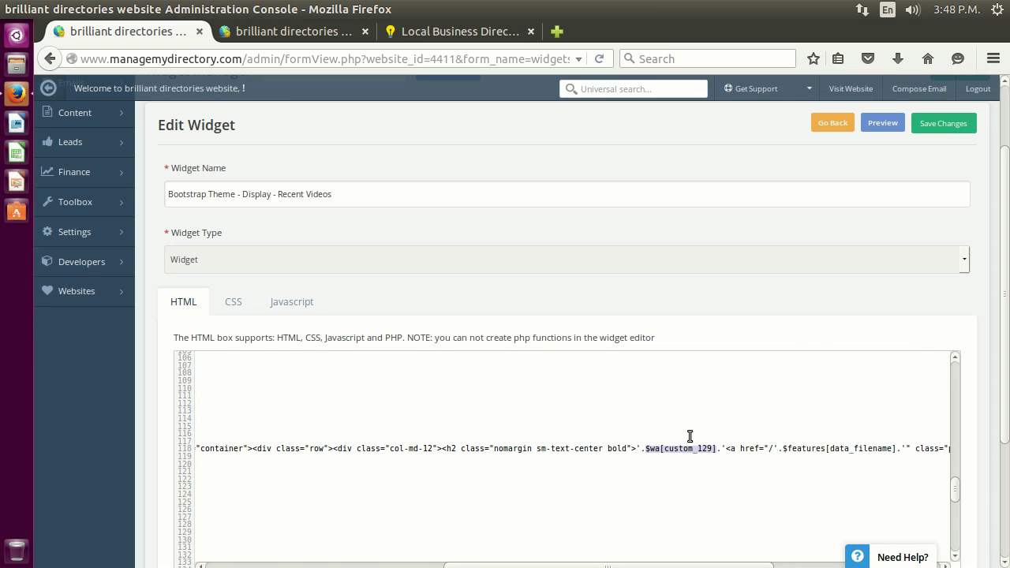
scroll(546, 547, left, 5)
scroll(306, 473, up, 15)
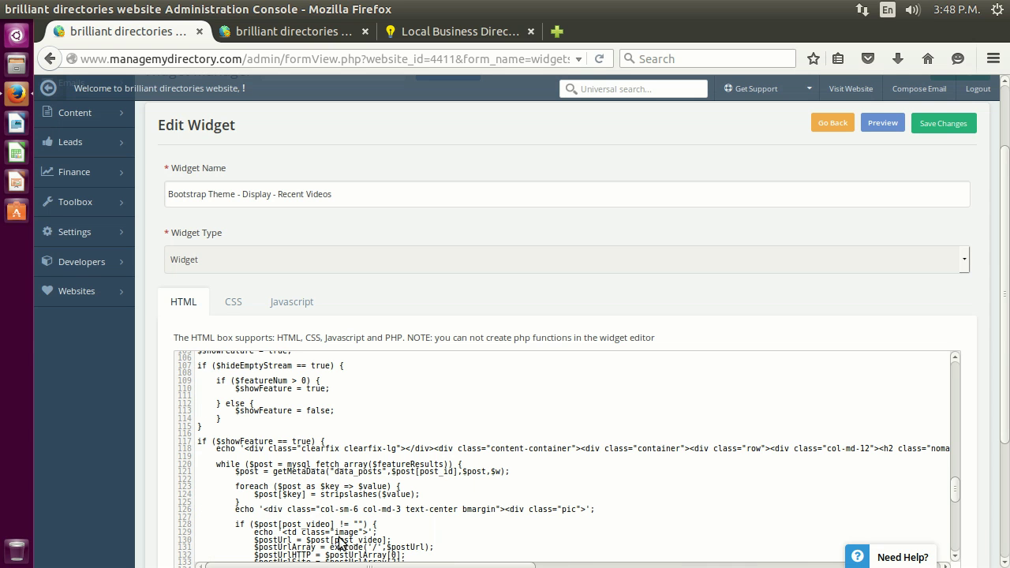
scroll(305, 473, up, 15)
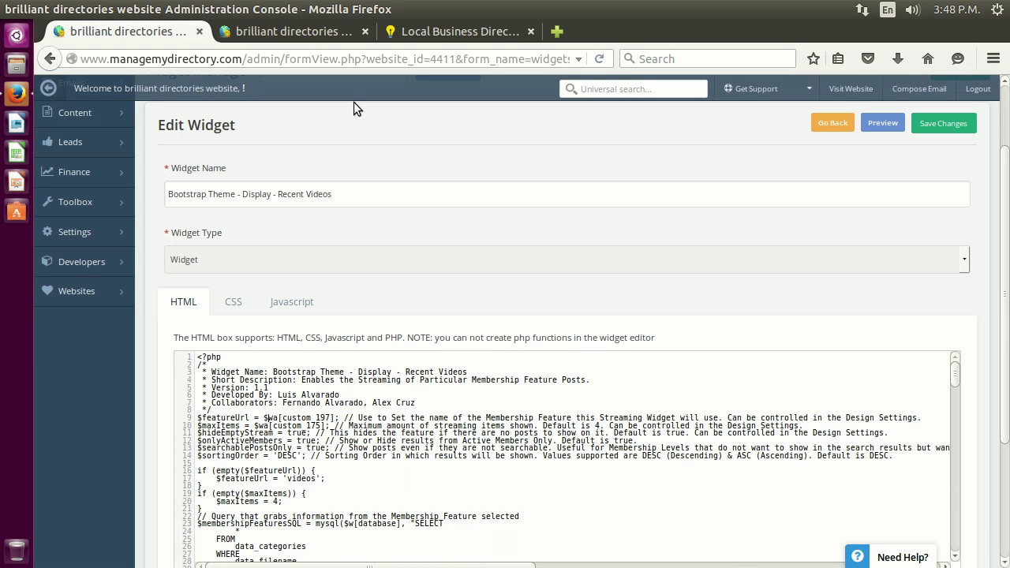
- Inspect the HTML element of the Member Feature URL to Target for Videos field in the Homepage Layout settings
click(305, 25)
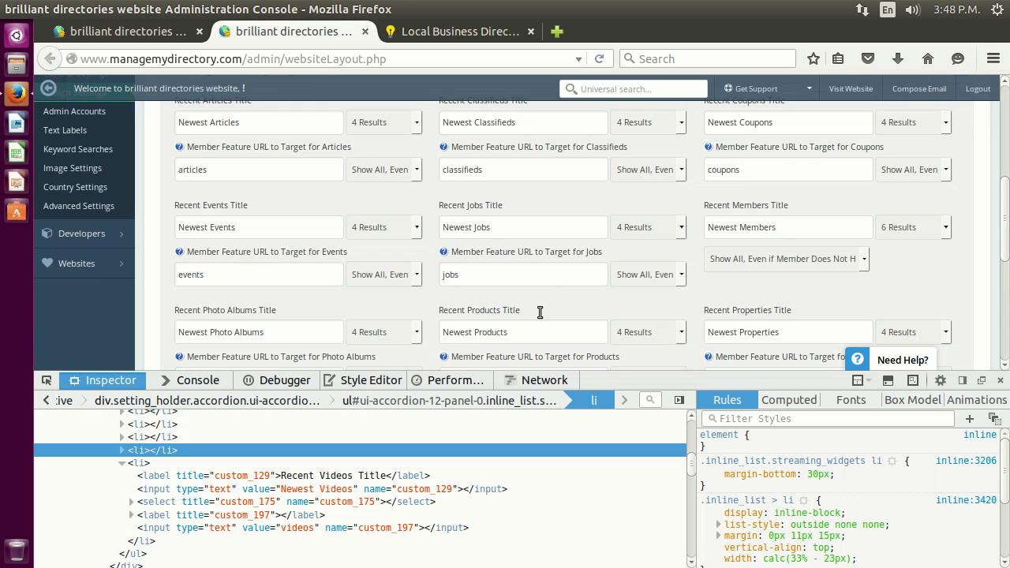
scroll(540, 312, down, 3)
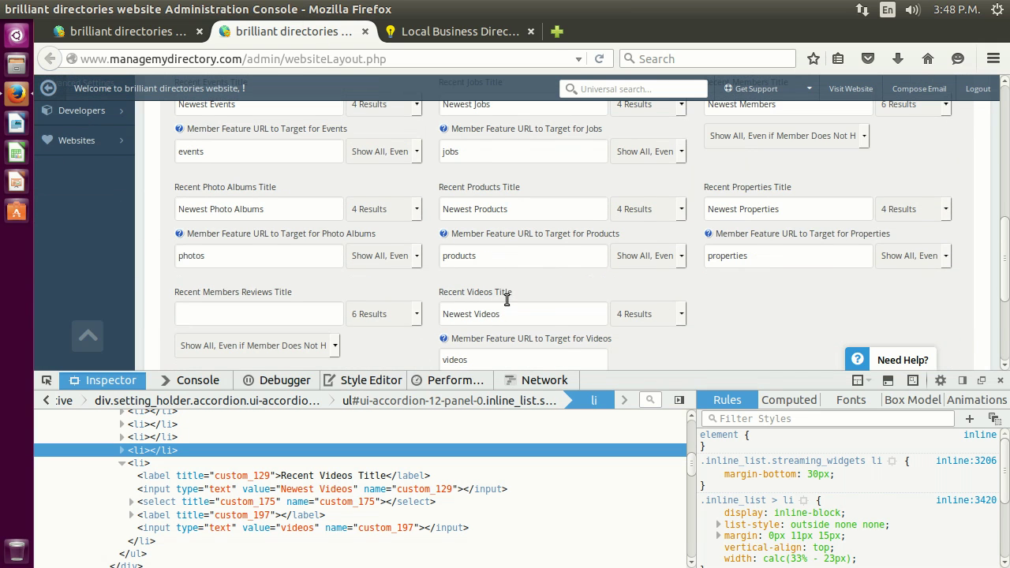
scroll(497, 294, down, 2)
right_click(514, 300)
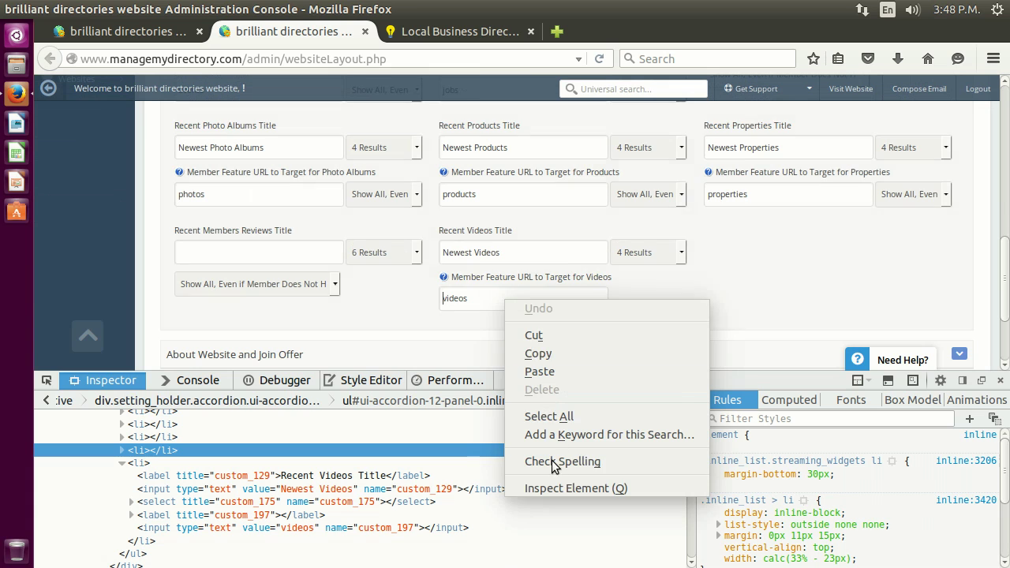
click(552, 486)
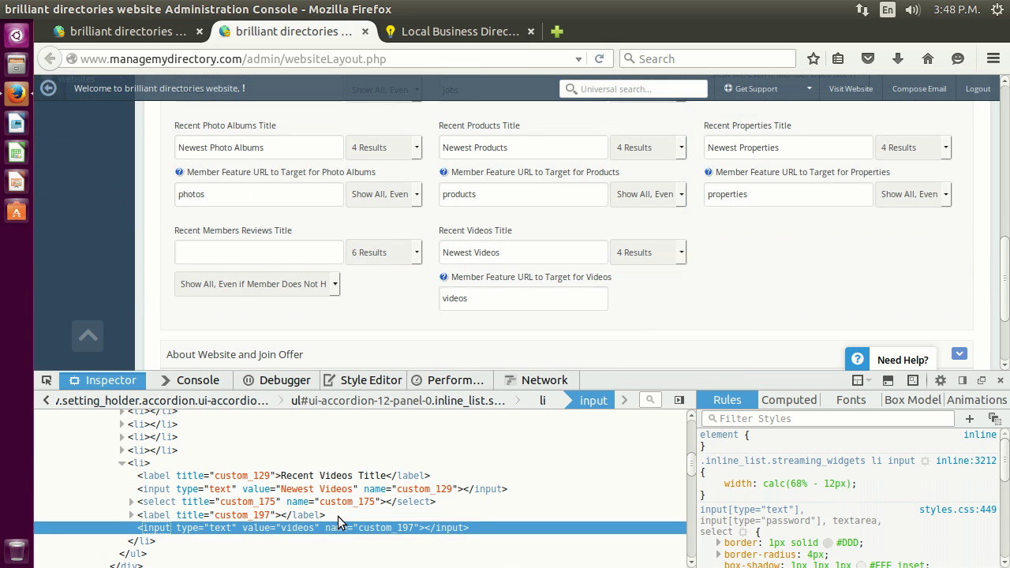
- Highlight custom_197 in the $featureUrl line of the Recent Videos widget's code
click(82, 26)
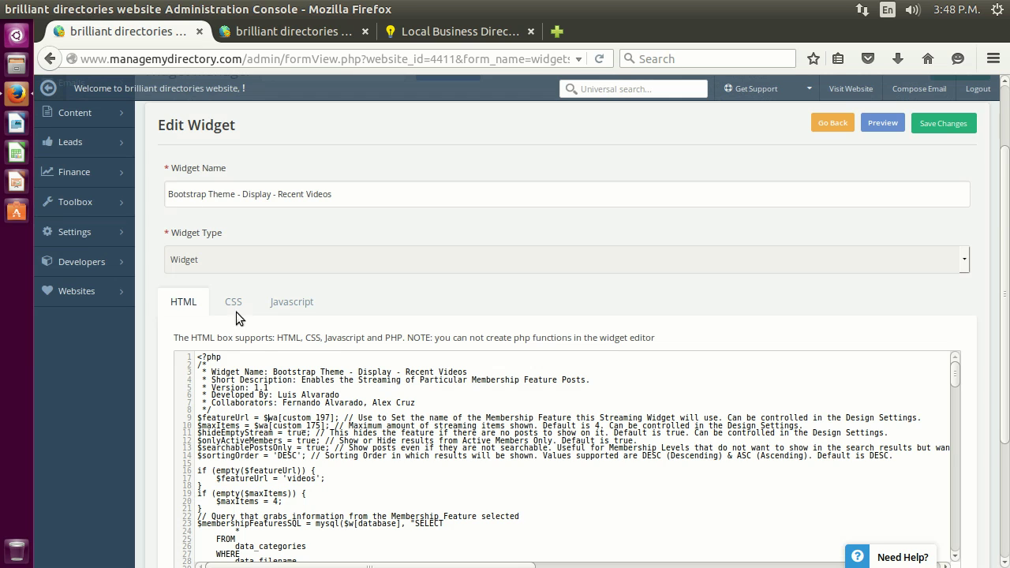
drag(252, 403, 307, 402)
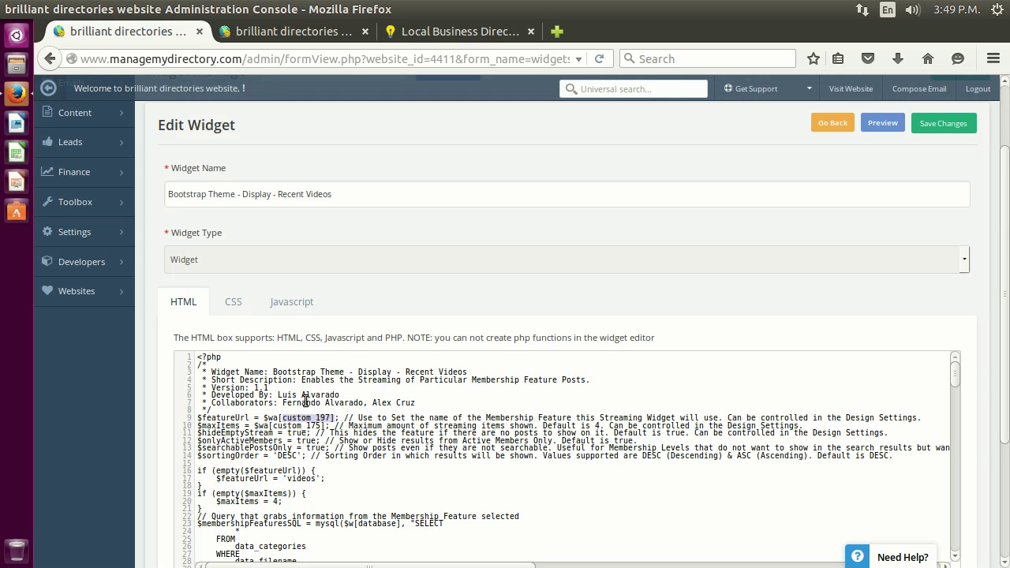
click(282, 404)
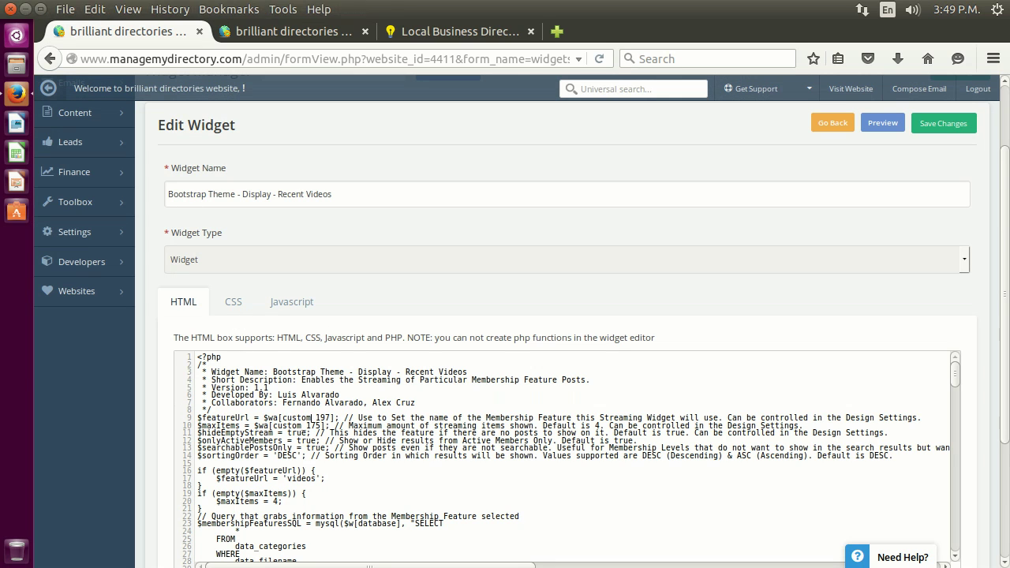
- Review the video streaming fields in Homepage Layout, and highlight the matching $featureUrl and $maxItems lines in the widget code
click(292, 31)
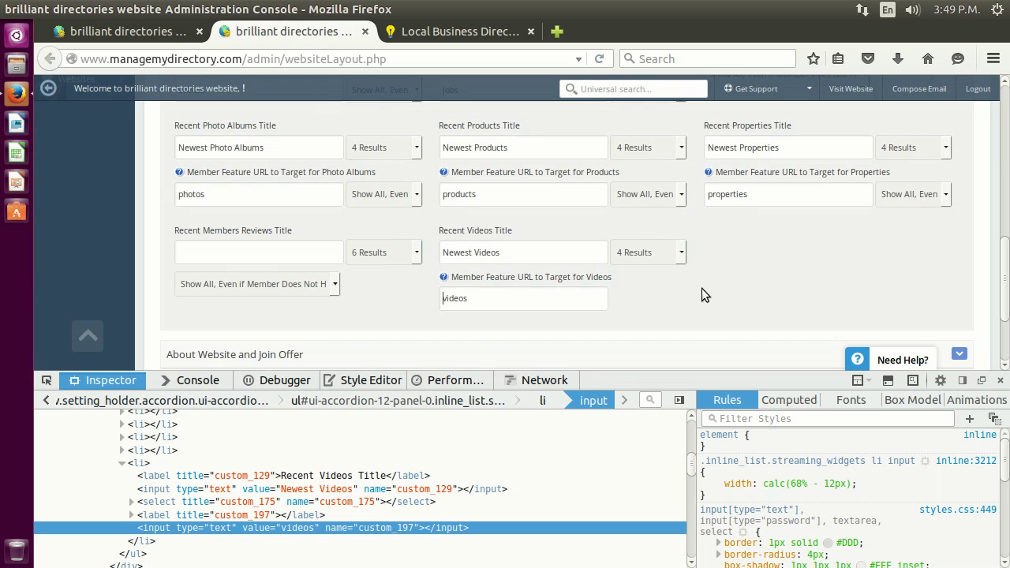
click(611, 248)
click(547, 182)
click(117, 22)
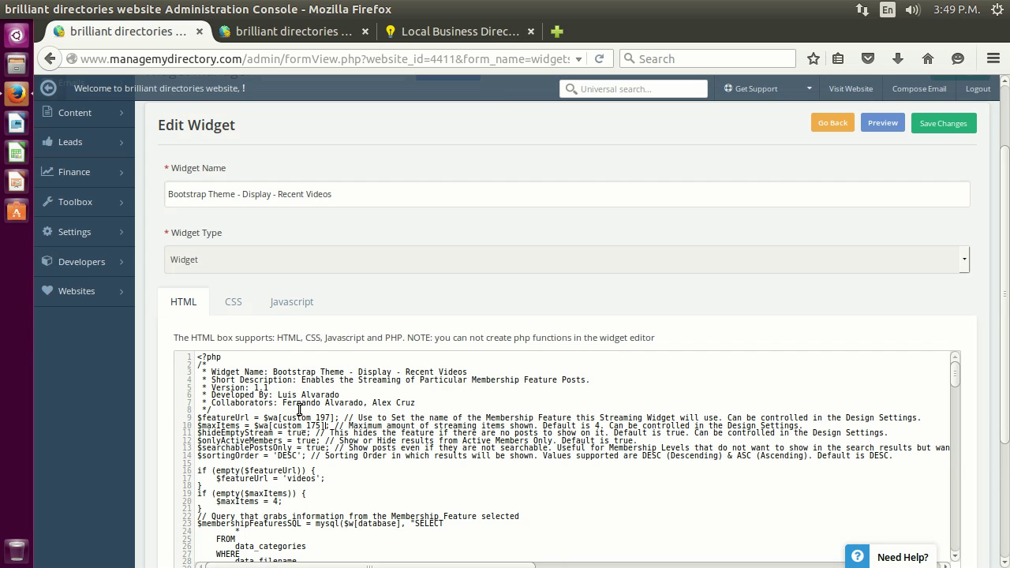
drag(323, 425, 162, 415)
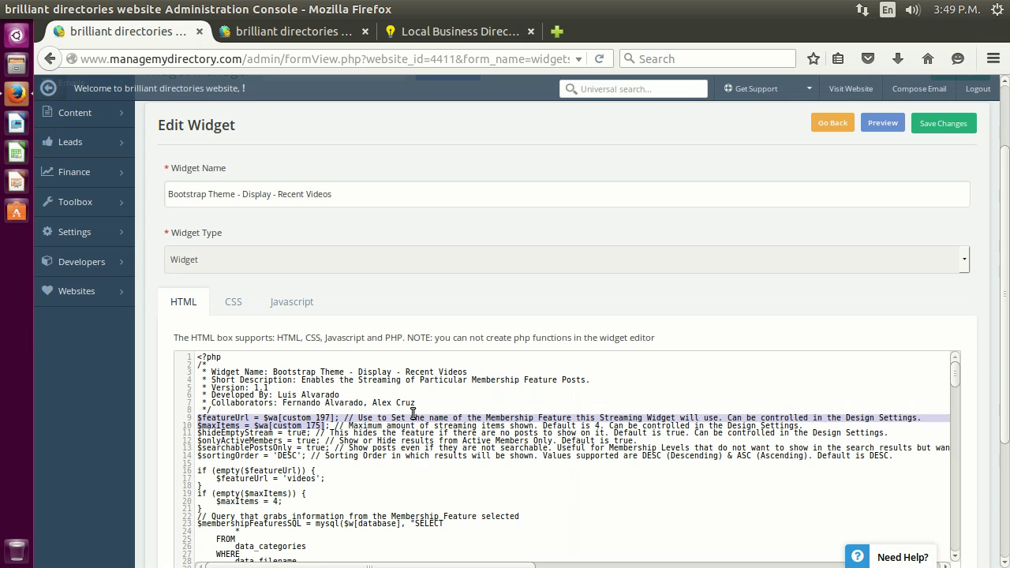
click(288, 397)
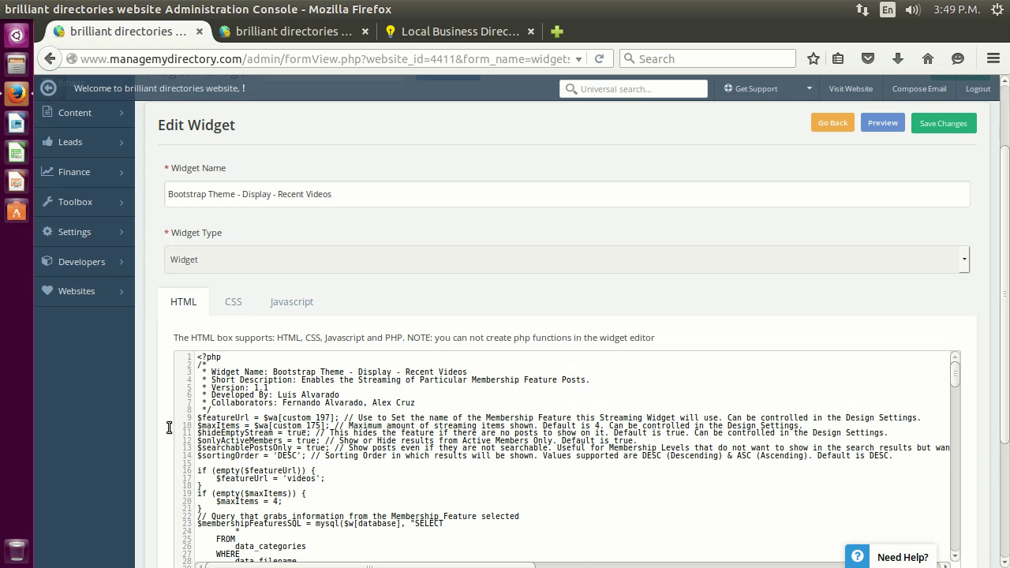
- Examine the $onlyActiveMembers and $searchablePostsOnly variables and the comment explaining active-member results in the Recent Videos widget code
drag(186, 427, 280, 426)
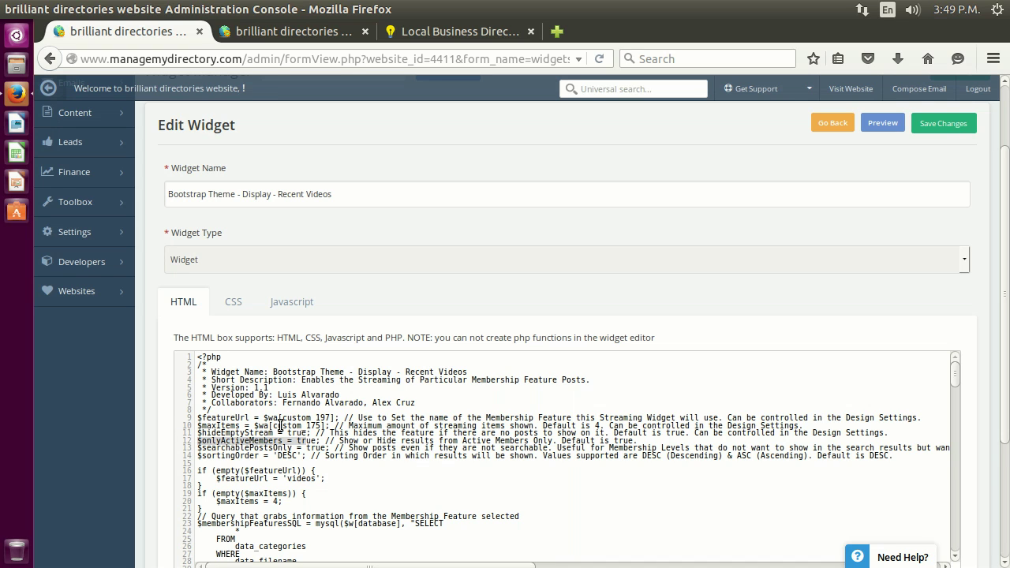
click(280, 426)
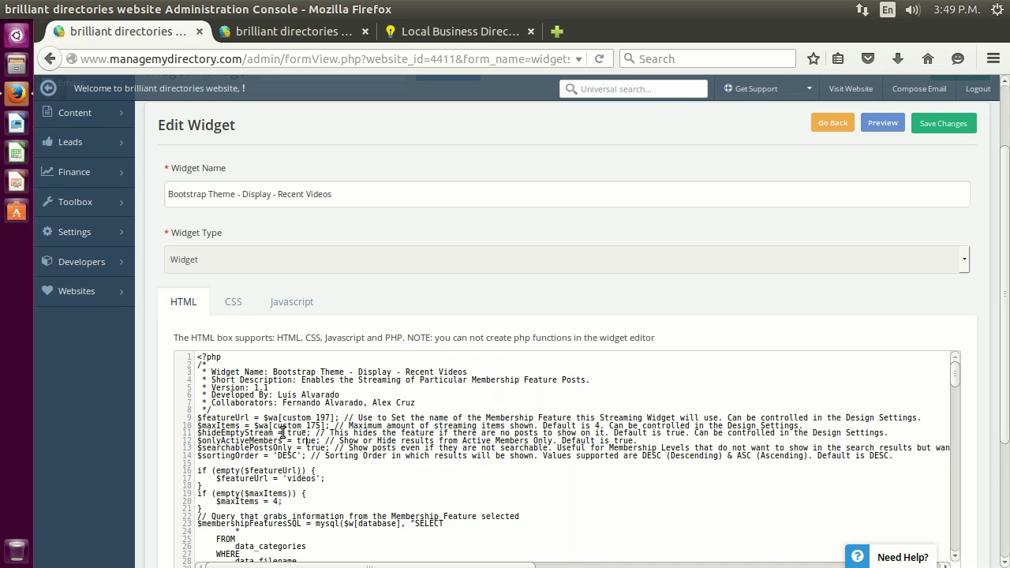
drag(349, 447, 639, 433)
click(399, 428)
drag(197, 447, 329, 447)
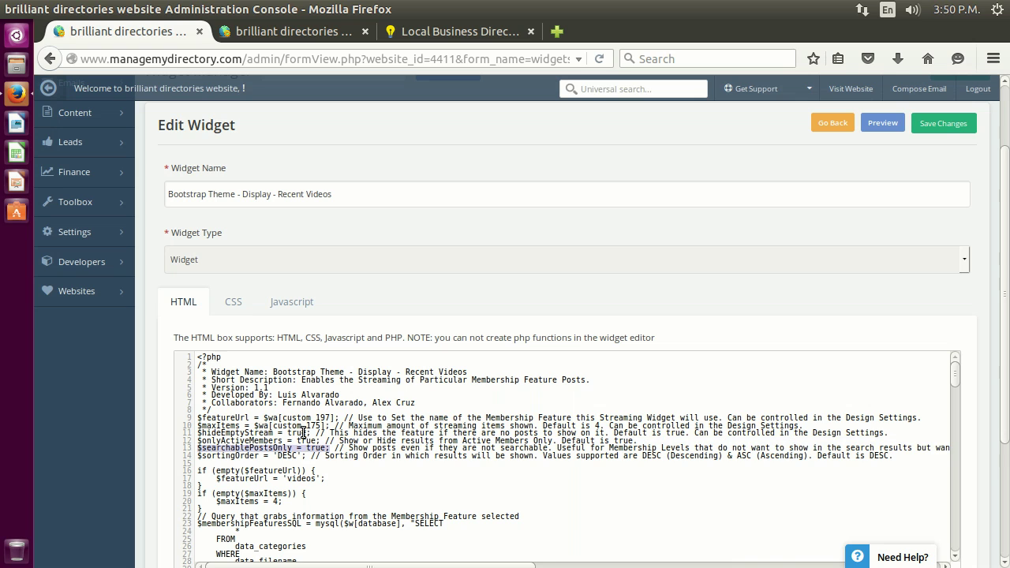
click(303, 432)
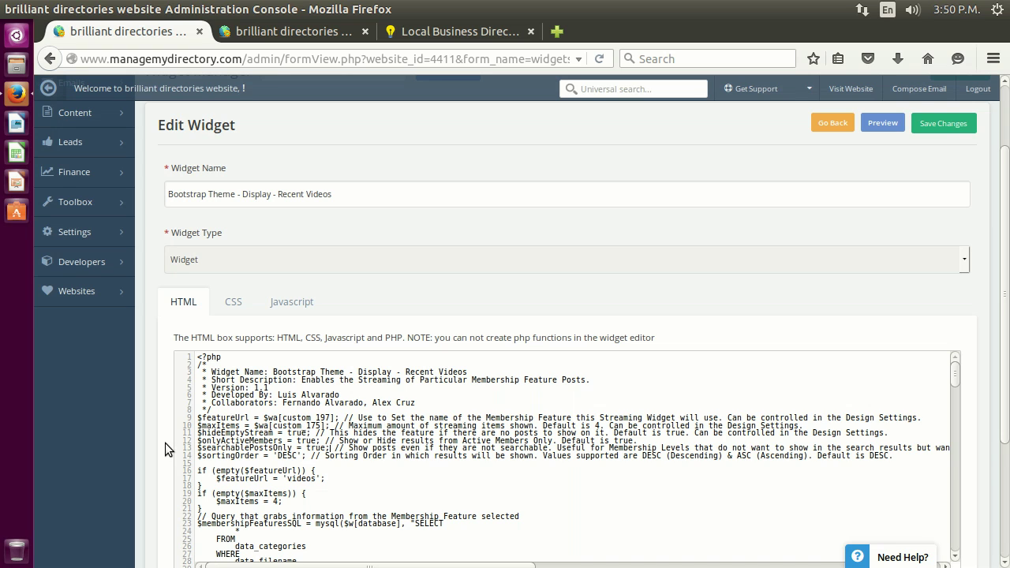
- Examine the $sortingOrder variable and its DESC and ASC options, and highlight the whole block of configuration variables
drag(200, 455, 306, 455)
click(211, 447)
drag(251, 439, 270, 439)
drag(614, 440, 723, 439)
click(722, 438)
drag(232, 462, 159, 414)
click(312, 417)
- Return to the Widget Manager list and open the Bootstrap Theme - Display - Recent Photo Albums widget for editing
scroll(552, 205, up, 2)
click(828, 221)
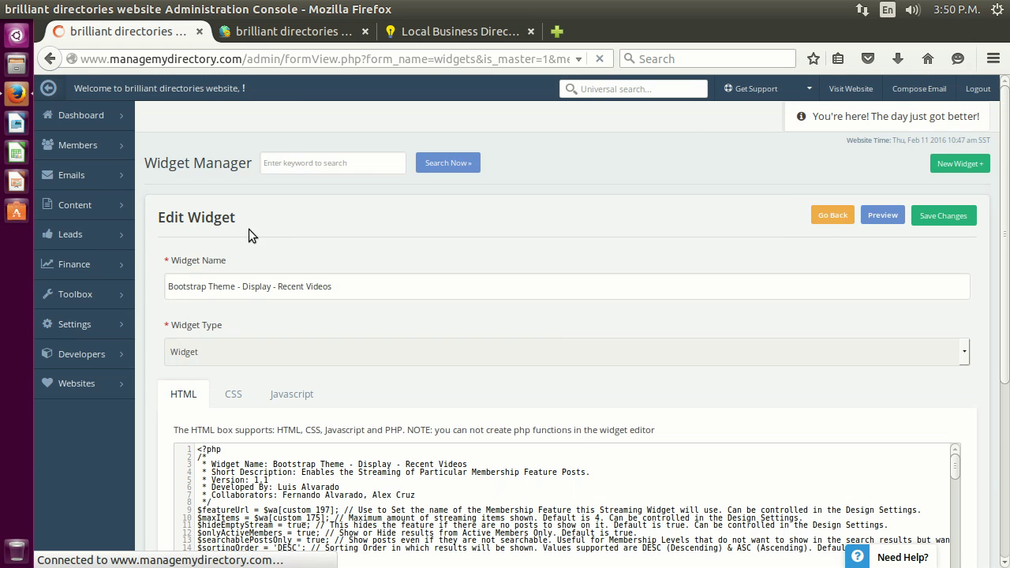
scroll(611, 349, down, 1)
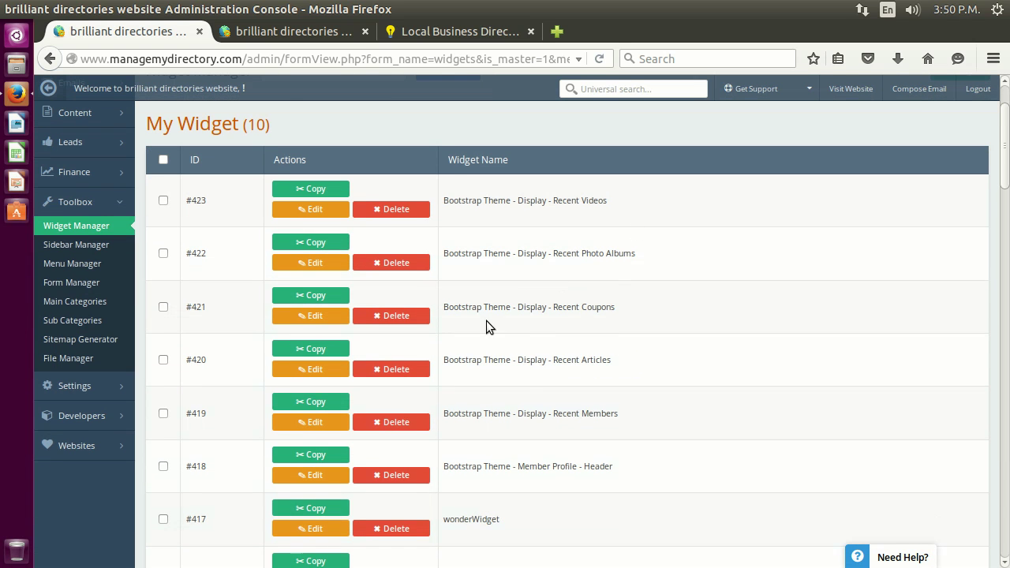
click(303, 260)
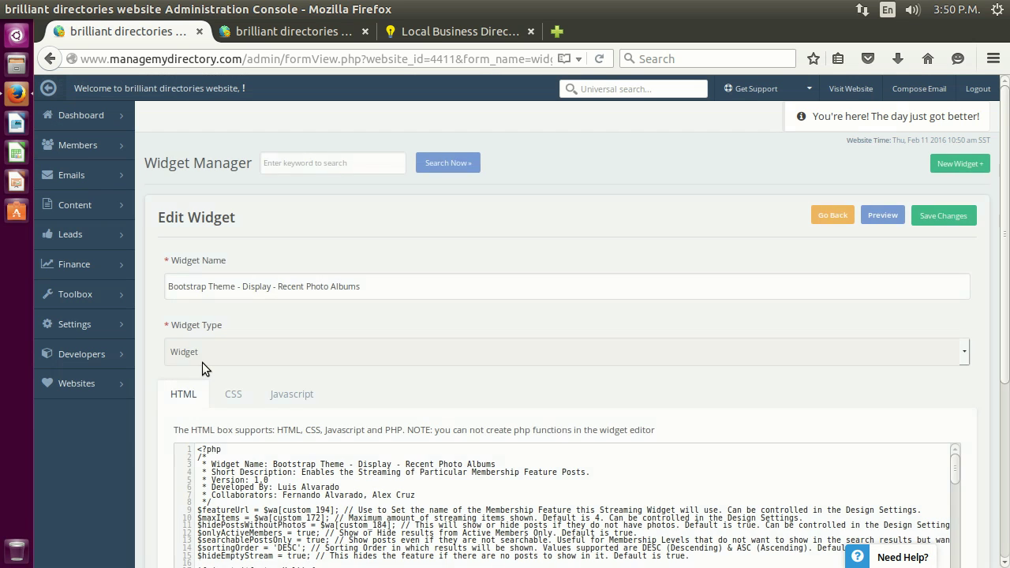
- Highlight the block of configuration variables, including the $searchablePostsOnly line, in the Recent Photo Albums widget code
scroll(190, 362, down, 2)
drag(207, 407, 134, 333)
click(255, 403)
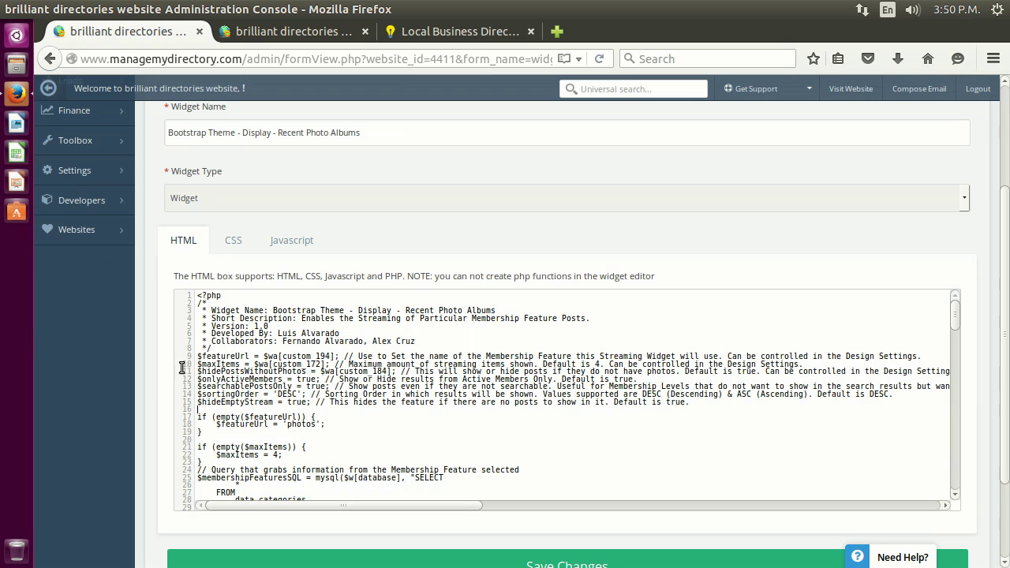
drag(169, 374, 301, 369)
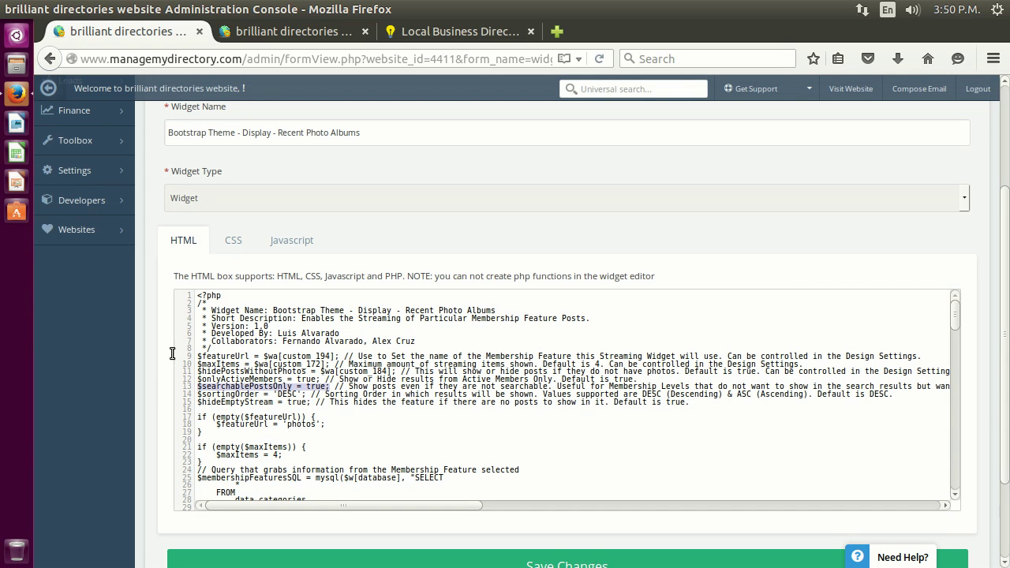
- Highlight the $hidePostsWithoutPhotos variable in the Recent Photo Albums widget code, and clear the selection after examining its line
click(172, 353)
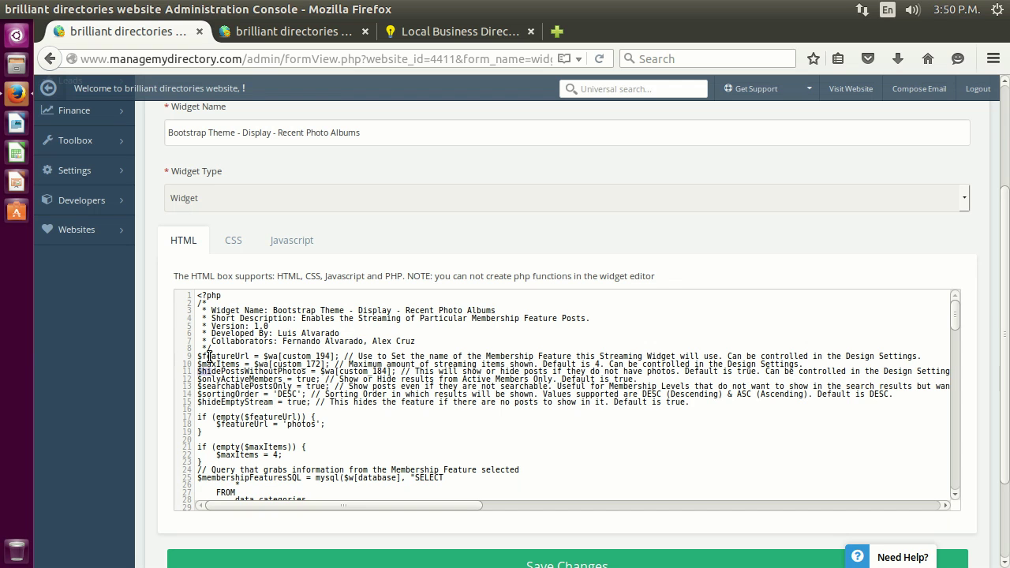
key(shift+Right)
key(shift+Right)
key(shift+Right)
key(shift+Right)
key(shift+Right)
key(shift+Right)
key(shift+Right)
key(shift+Right)
key(shift+Right)
key(shift+Right)
key(shift+Right)
key(shift+Right)
key(shift+Right)
key(shift+Right)
key(shift+Right)
key(shift+Right)
key(shift+Right)
key(shift+Right)
key(shift+Right)
key(shift+Right)
click(308, 355)
drag(370, 354, 298, 354)
key(shift+Up)
key(shift+Down)
click(325, 354)
- Return to the widget list, open the Bootstrap Theme - Display - Recent Coupons widget for editing, and highlight its configuration variables
scroll(738, 196, up, 3)
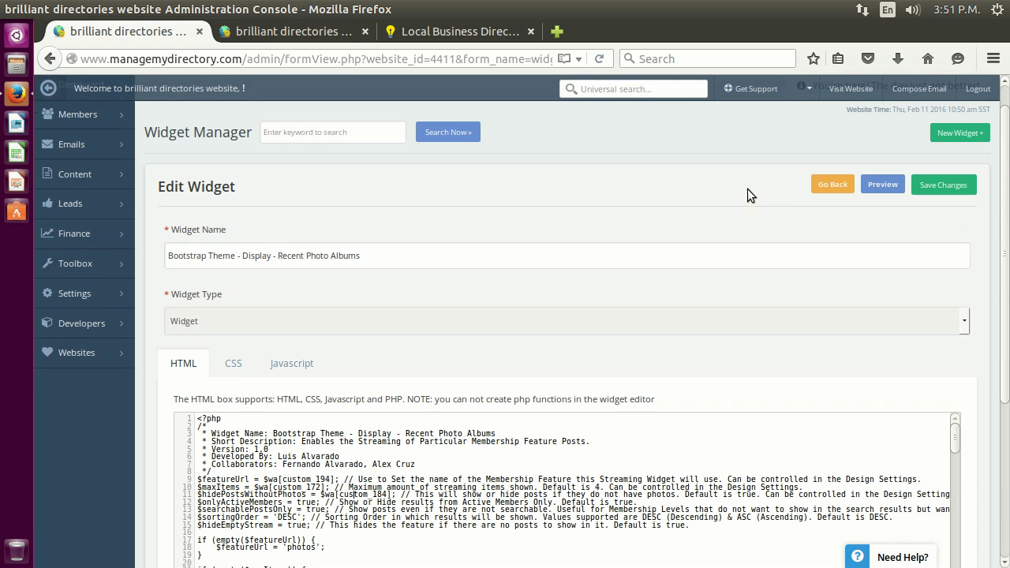
click(820, 182)
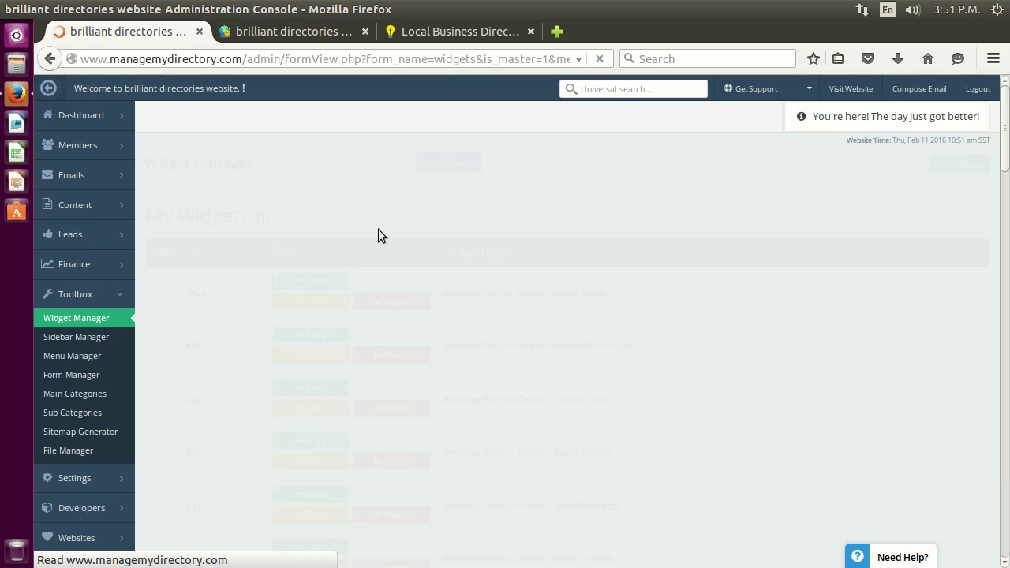
click(300, 407)
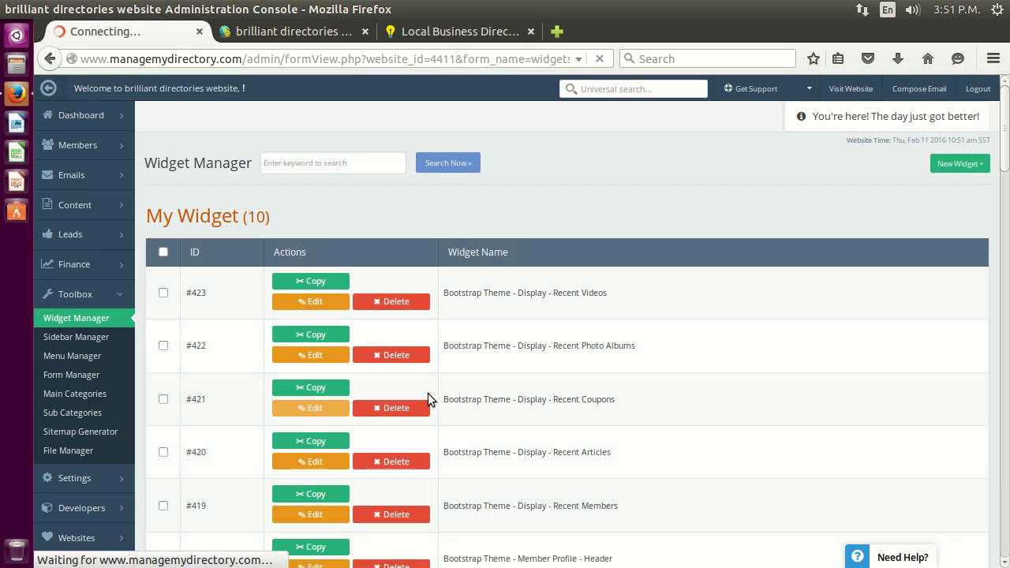
scroll(264, 381, down, 3)
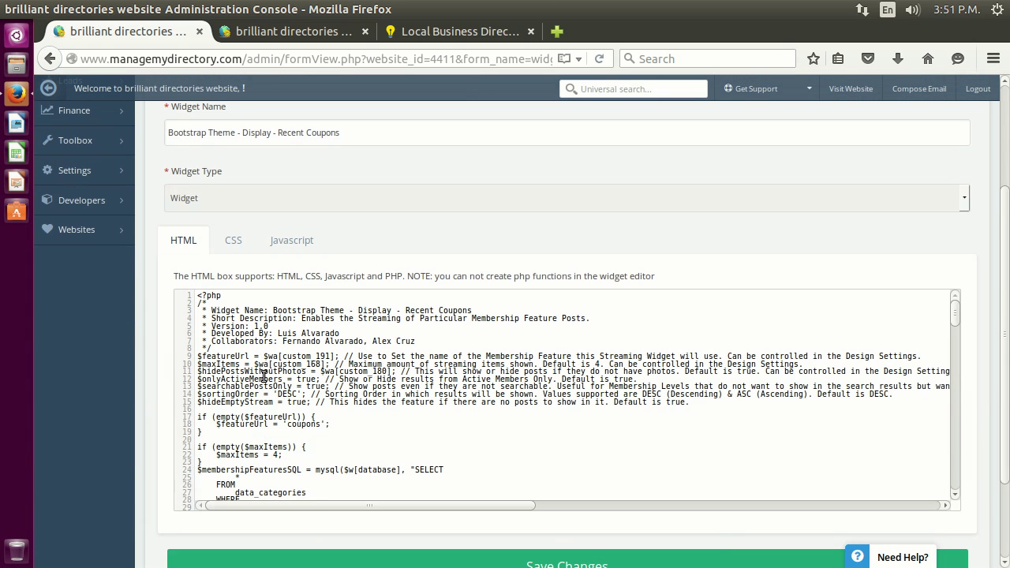
drag(189, 398, 148, 343)
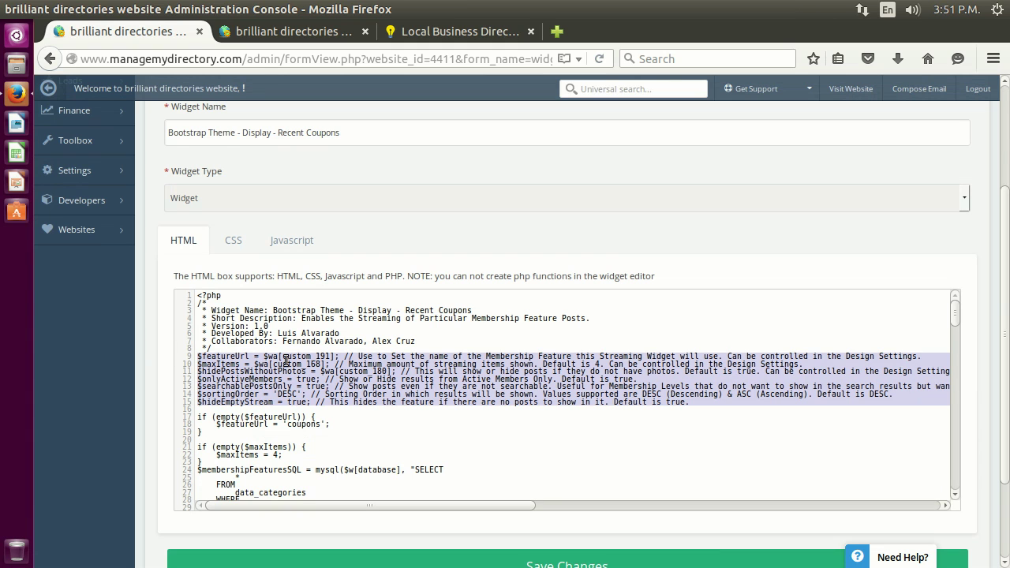
click(287, 360)
- Return to the widget list, open the Bootstrap Theme - Display - Recent Articles widget for editing, and highlight its configuration variables
scroll(223, 387, up, 3)
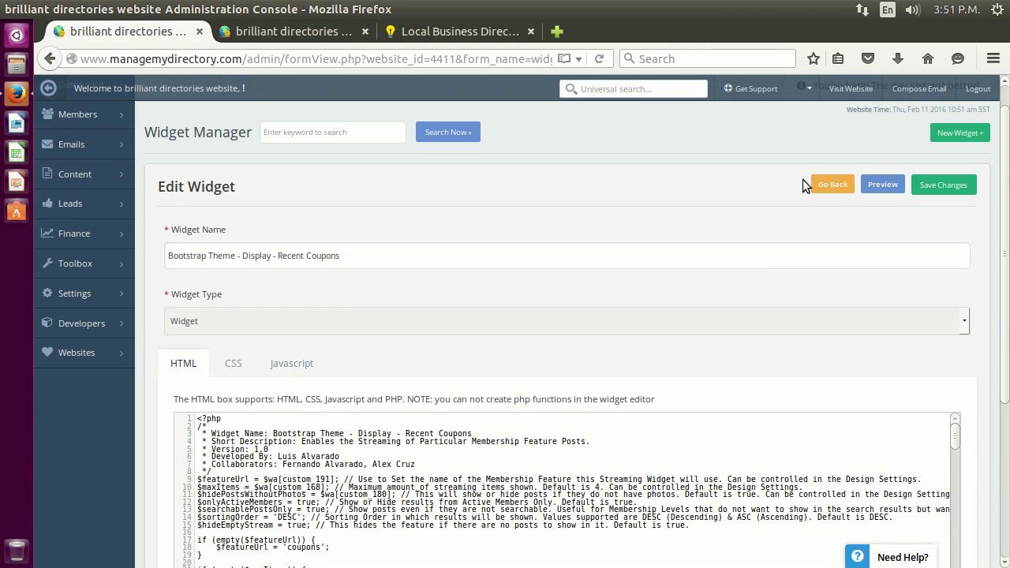
click(831, 184)
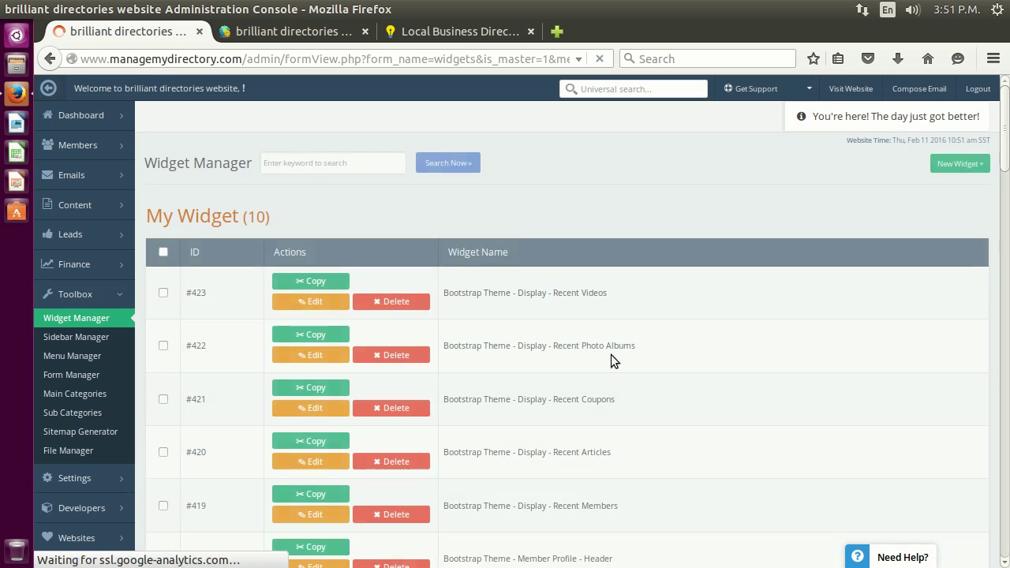
scroll(649, 385, down, 2)
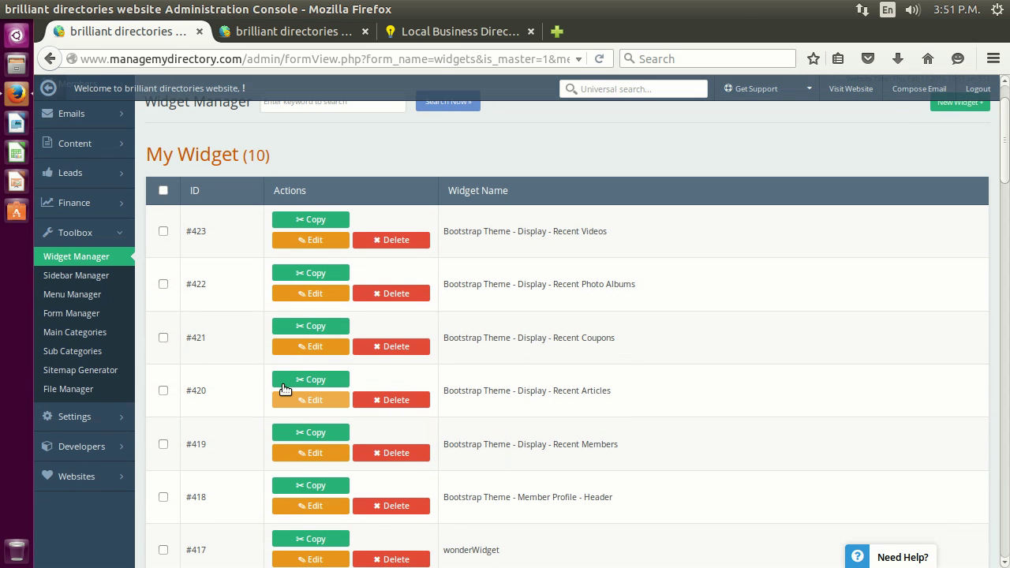
click(298, 396)
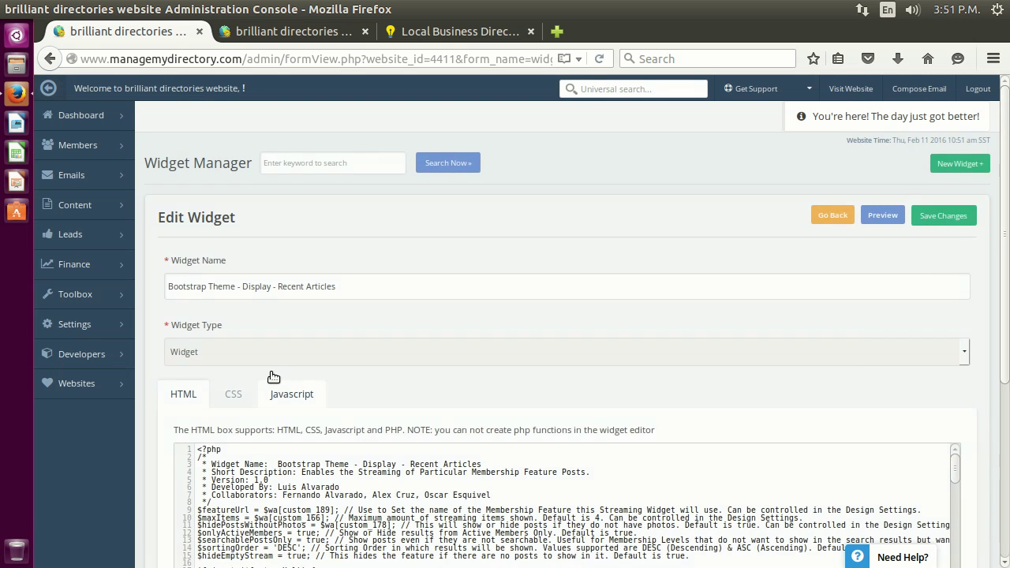
scroll(276, 378, down, 3)
drag(191, 425, 150, 383)
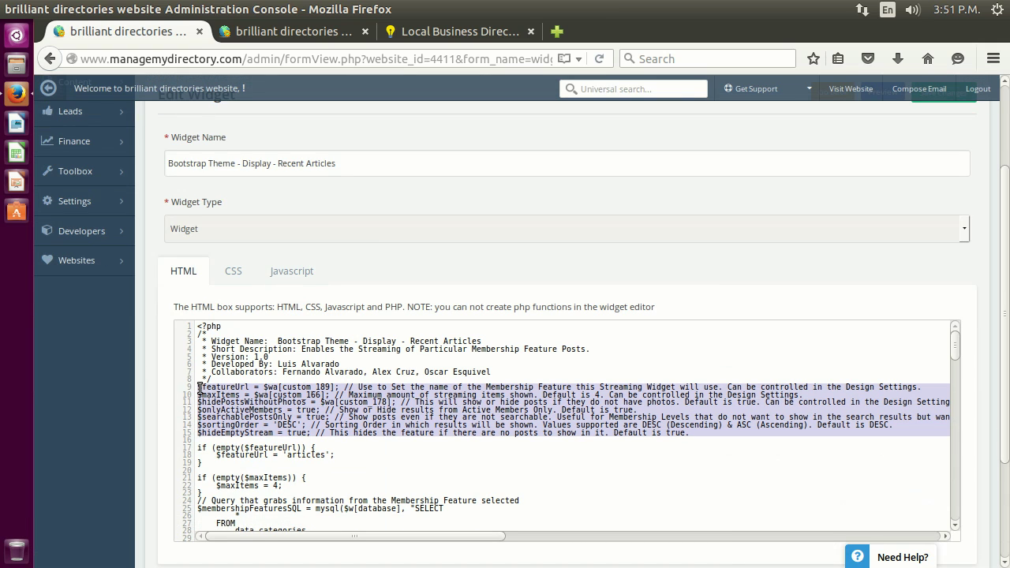
click(251, 393)
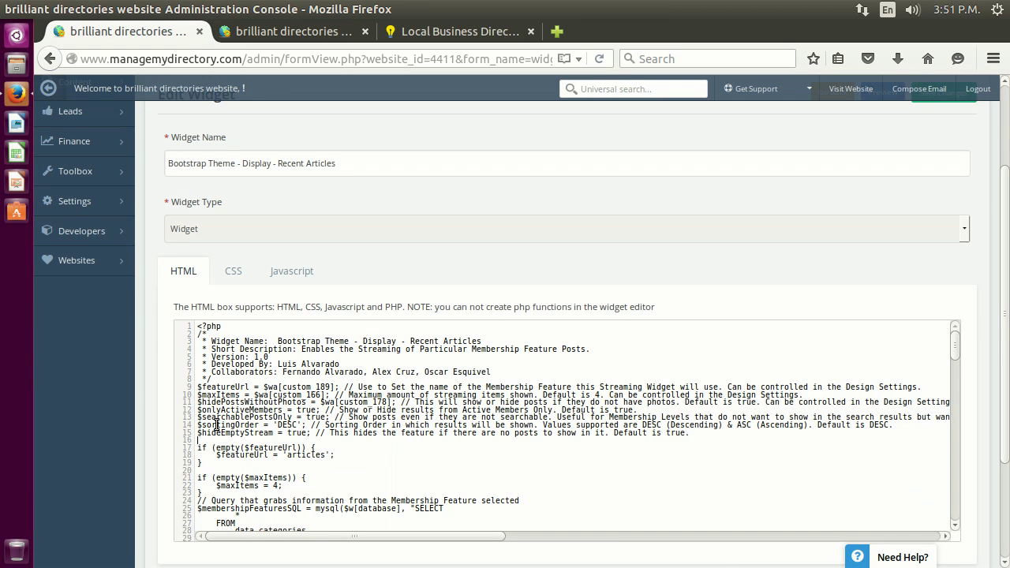
drag(217, 430, 146, 364)
click(381, 408)
- Review the rest of the Recent Articles widget code down to its end, and highlight the post_image check near the output section
scroll(382, 408, down, 3)
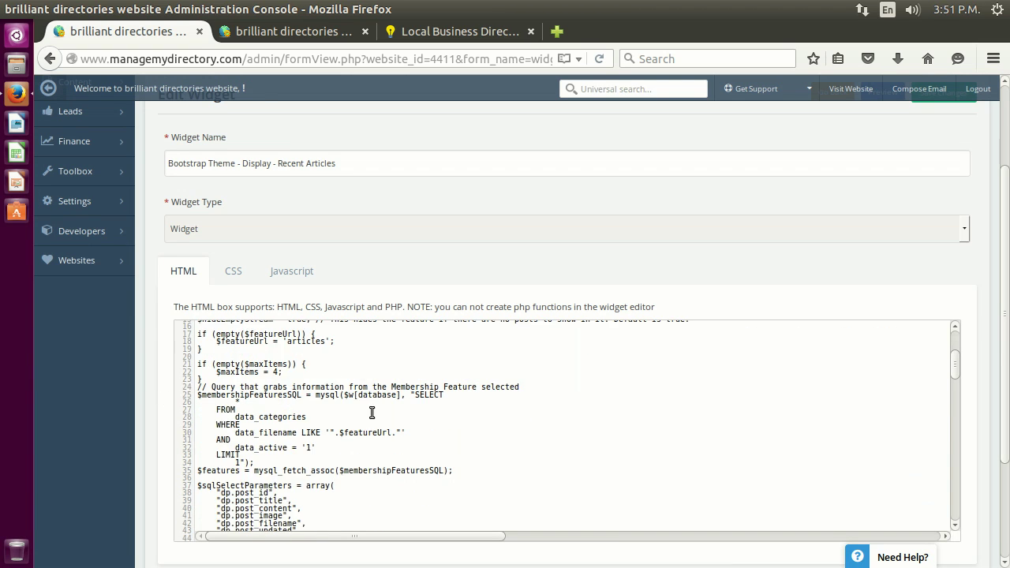
scroll(417, 428, down, 11)
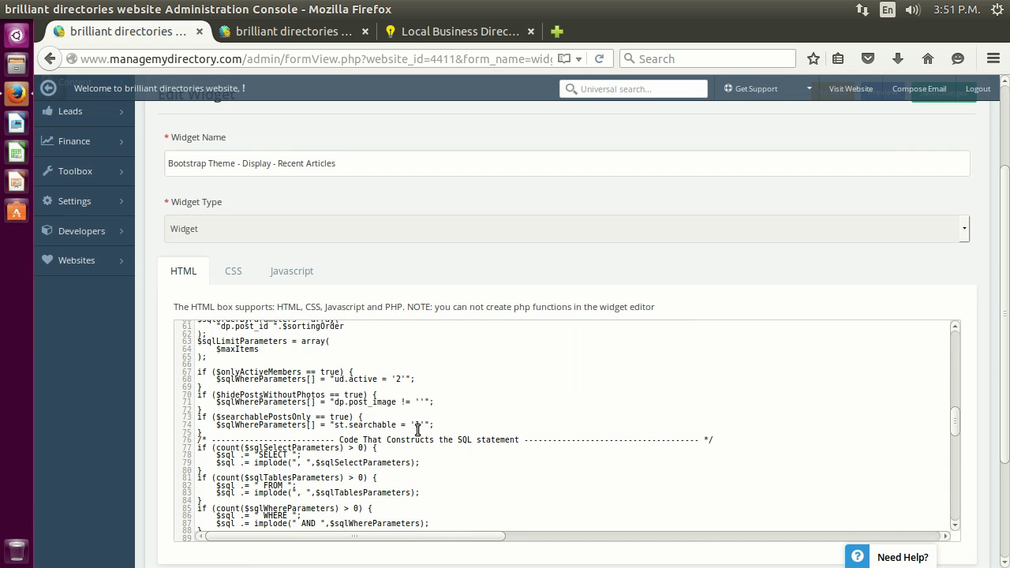
scroll(417, 428, down, 9)
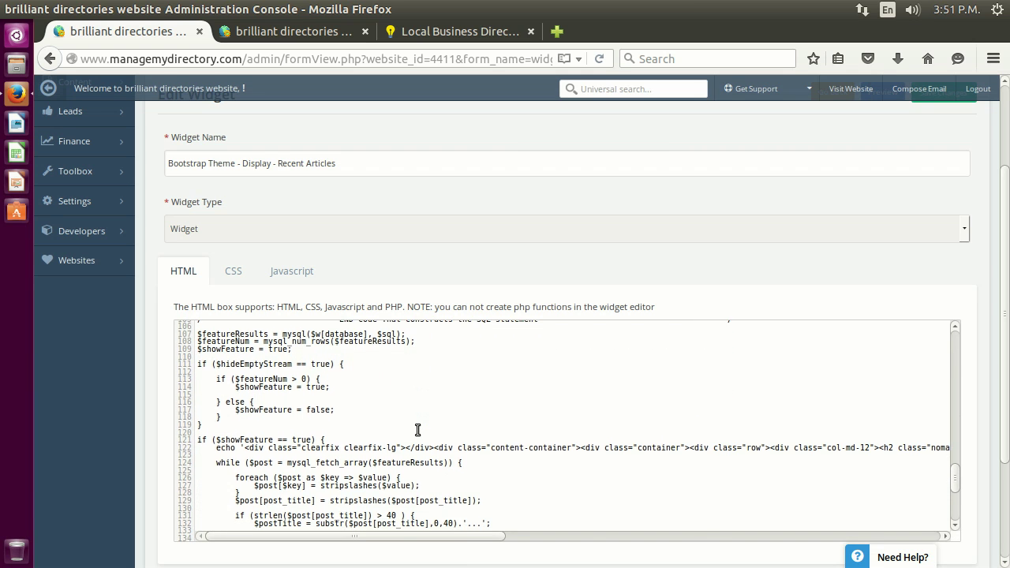
scroll(417, 428, down, 2)
scroll(523, 417, down, 1)
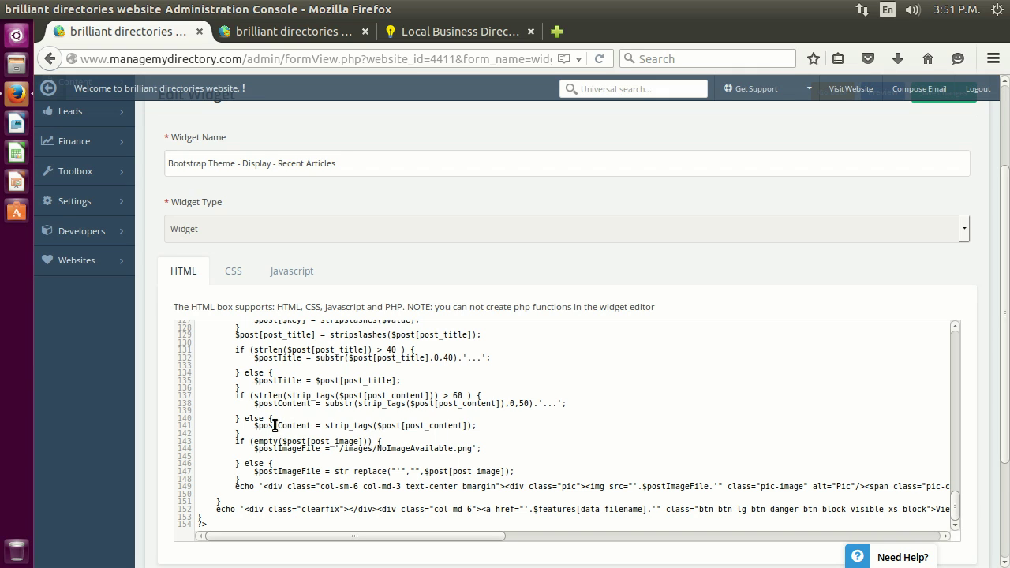
drag(279, 425, 340, 425)
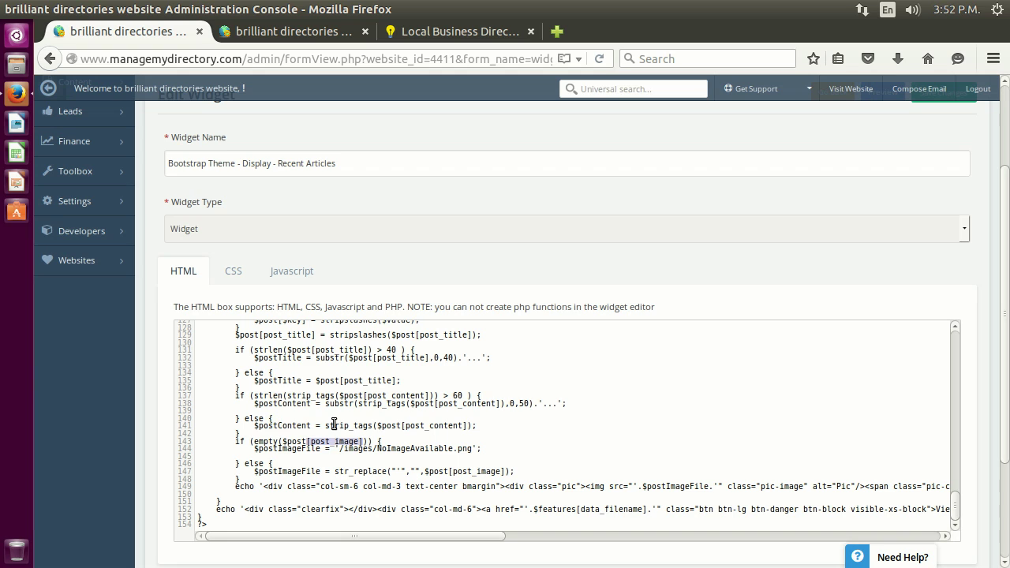
click(334, 426)
- Switch to the public directory homepage and review its streaming sections from Newest Classifieds down to Hot Deals & Coupons
click(434, 32)
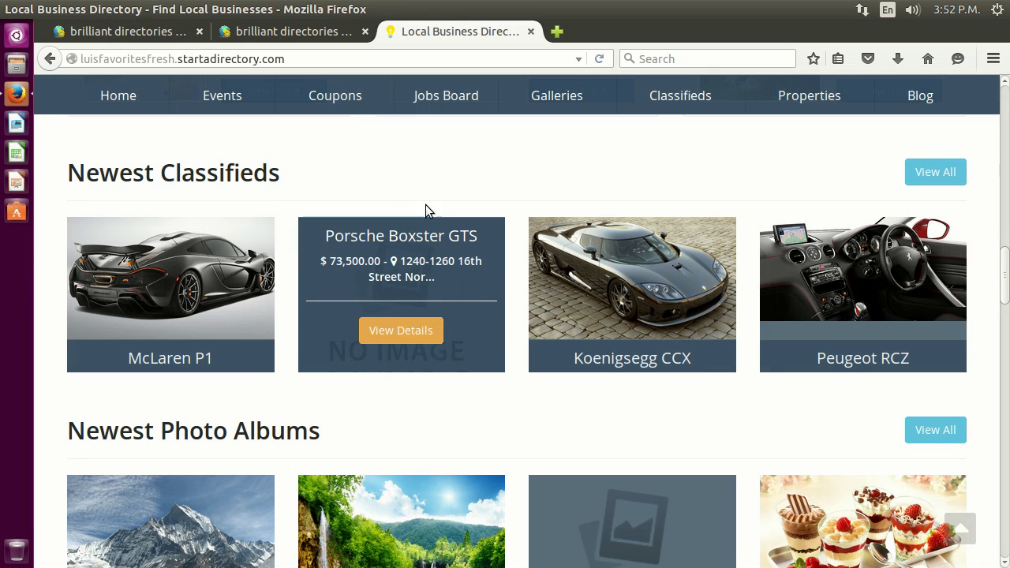
scroll(565, 367, down, 3)
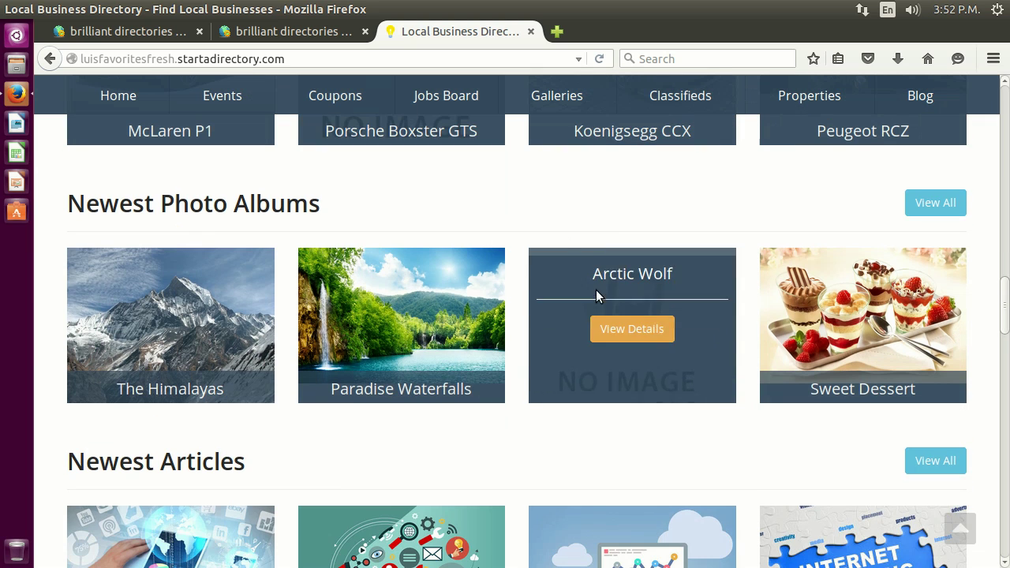
scroll(552, 261, down, 3)
scroll(505, 225, down, 3)
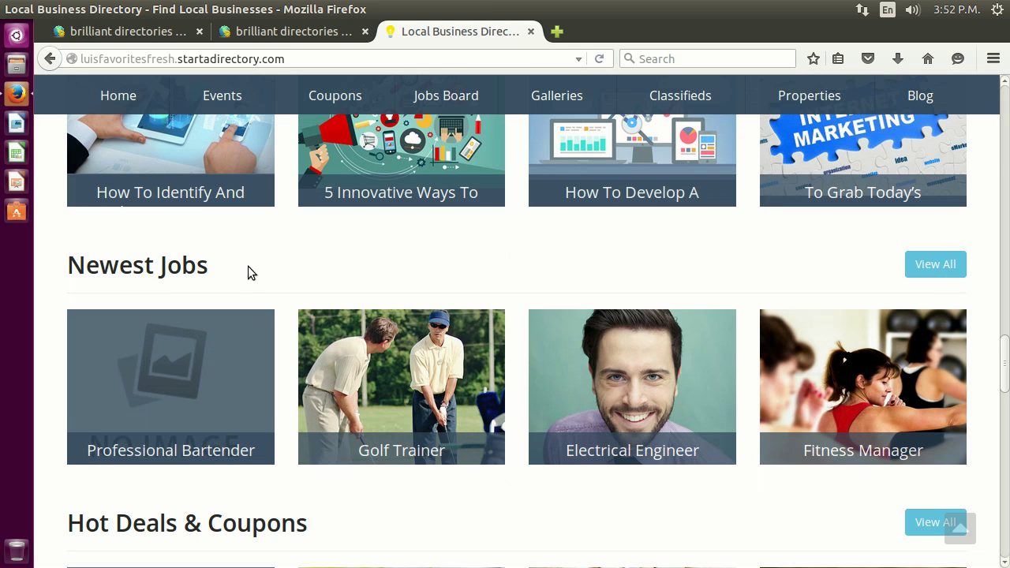
scroll(220, 304, down, 3)
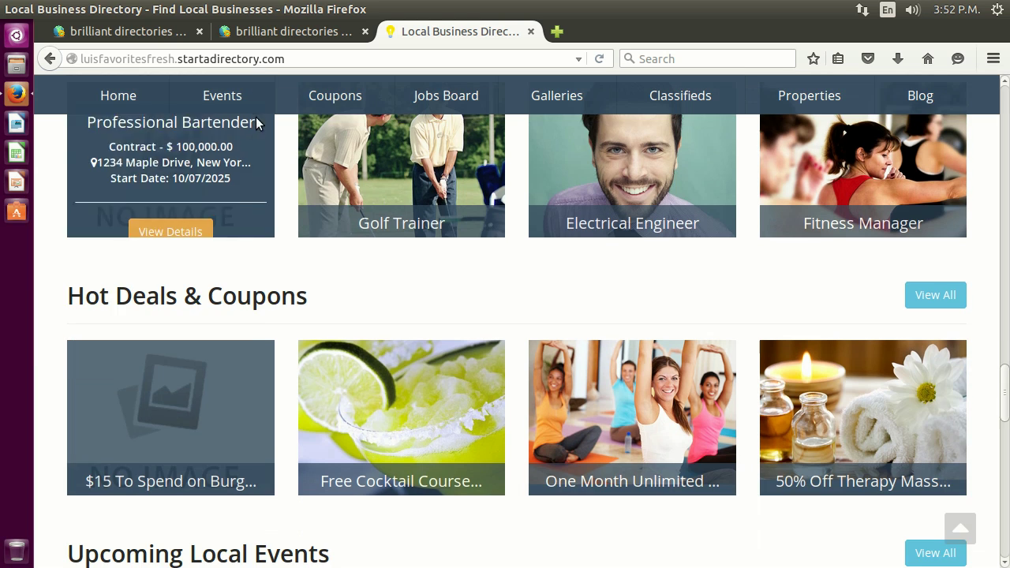
- Return to the Widget Manager list and open the Bootstrap Theme - Display - Recent Members widget for editing
click(268, 31)
click(126, 31)
scroll(362, 179, up, 3)
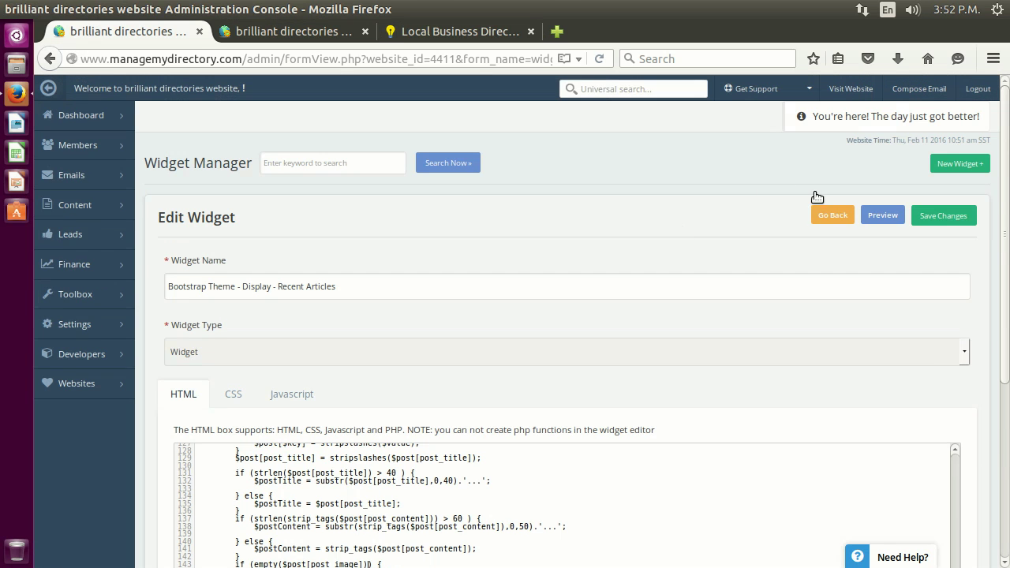
click(832, 215)
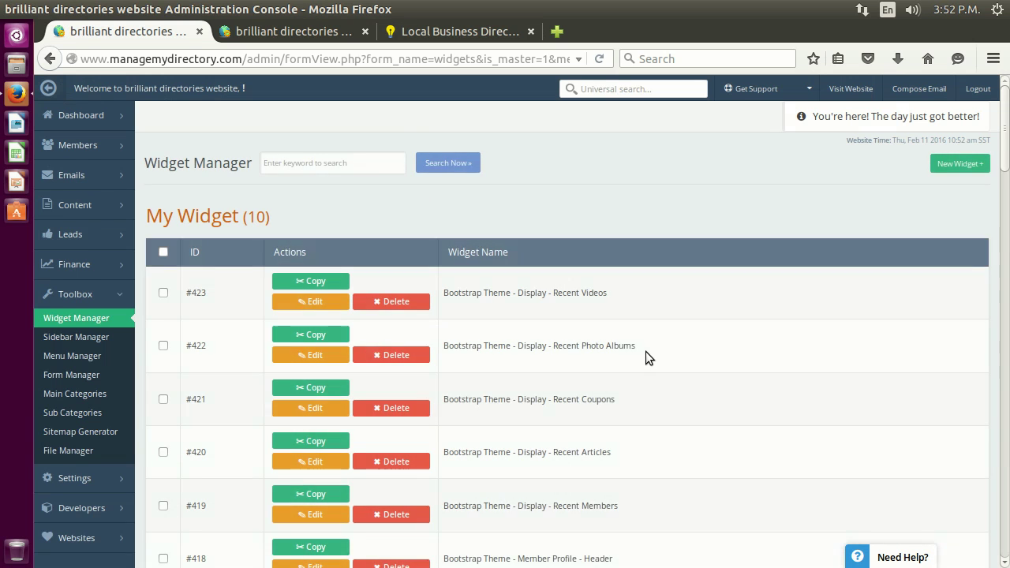
scroll(645, 354, down, 2)
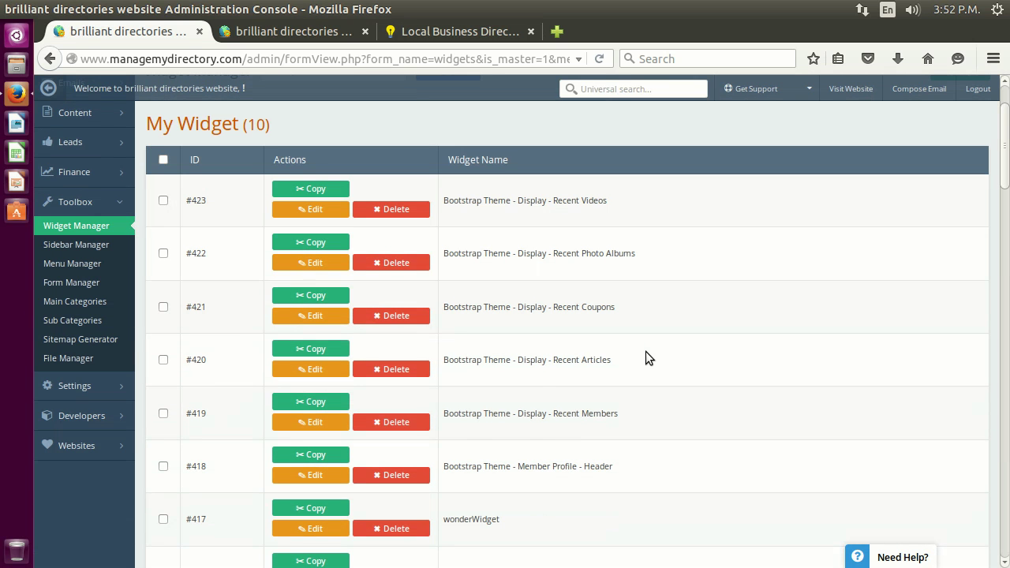
click(269, 411)
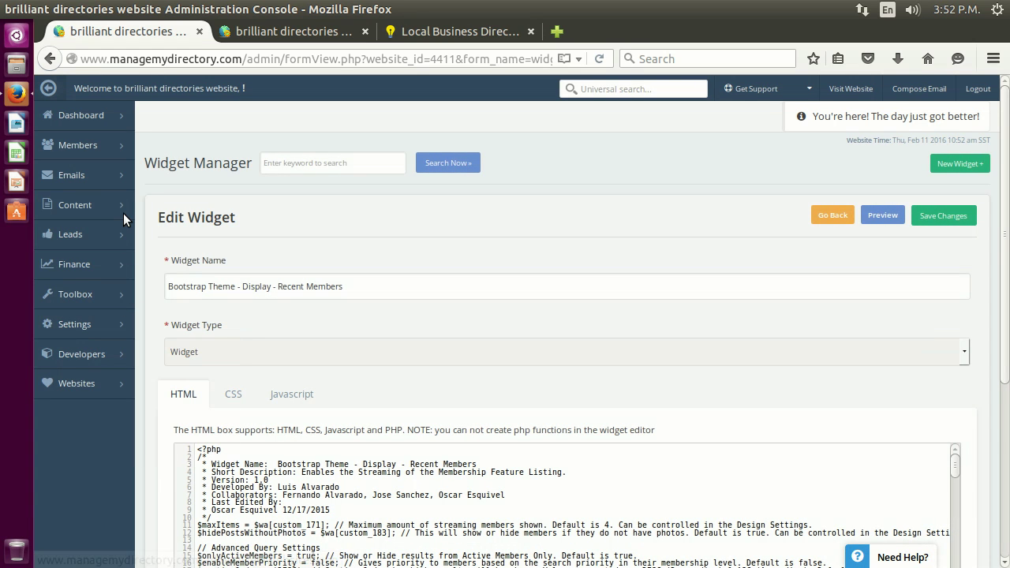
- Highlight the $maxItems and $hidePostsWithoutPhotos lines in the Recent Members widget code, and compare them with the Recent Members fields in Homepage Layout
scroll(123, 214, down, 2)
scroll(123, 213, down, 1)
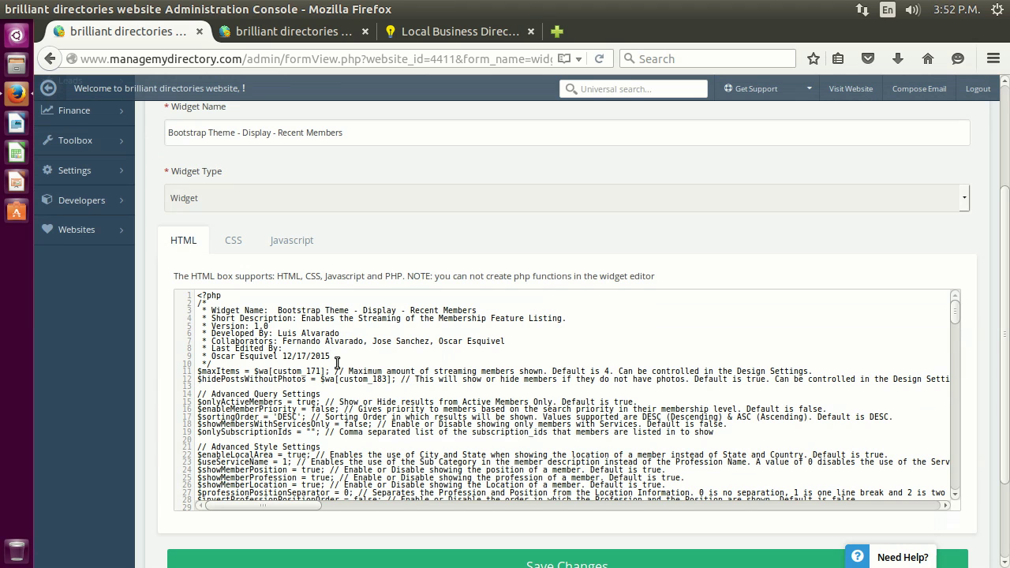
scroll(315, 357, down, 1)
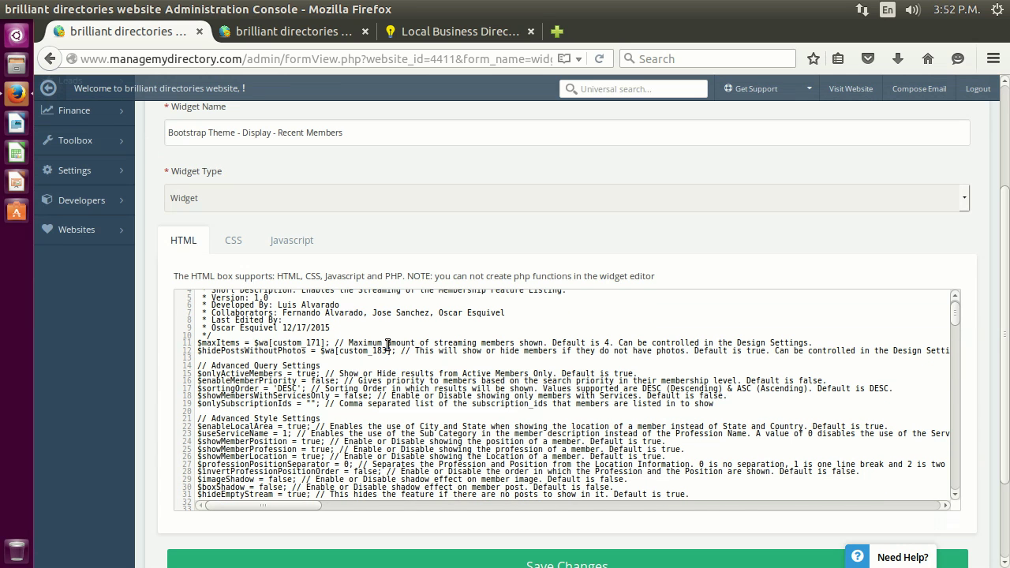
drag(401, 350, 198, 342)
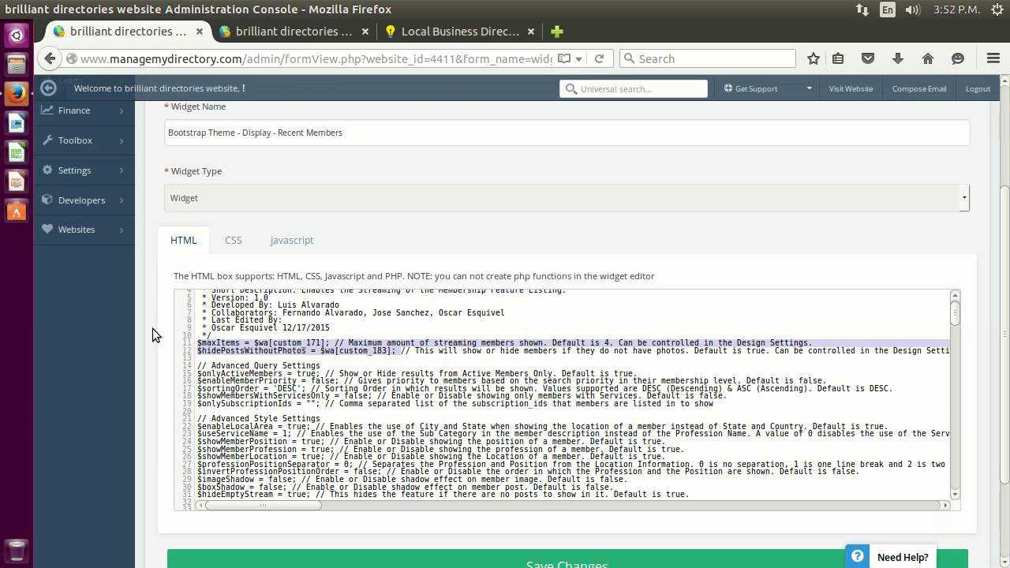
click(248, 331)
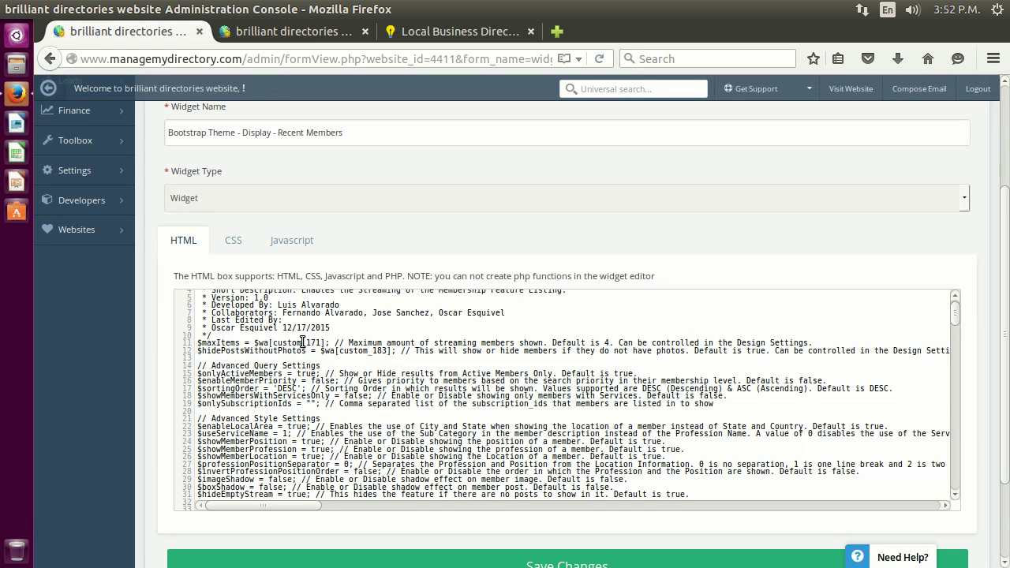
click(293, 31)
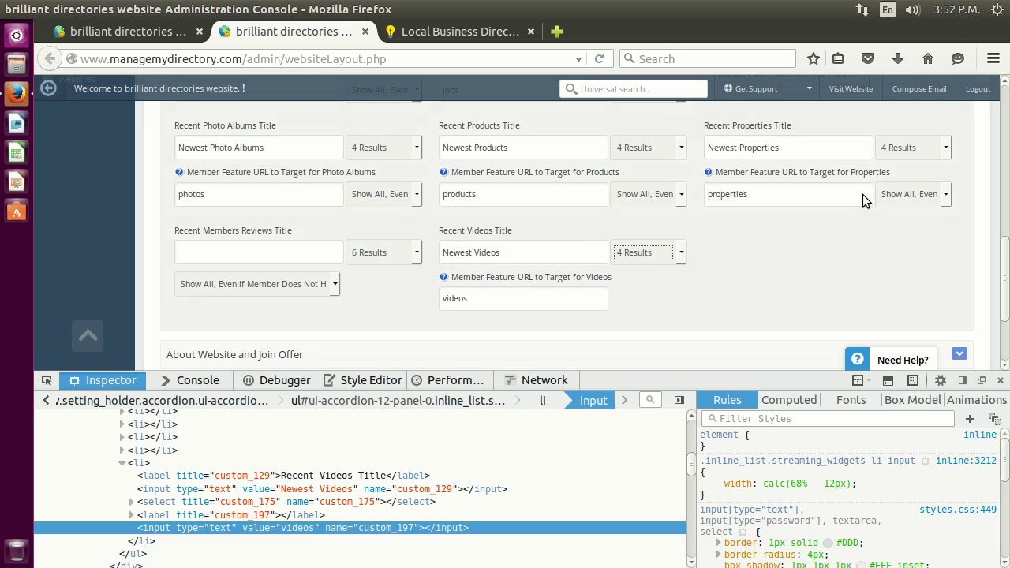
scroll(862, 194, up, 5)
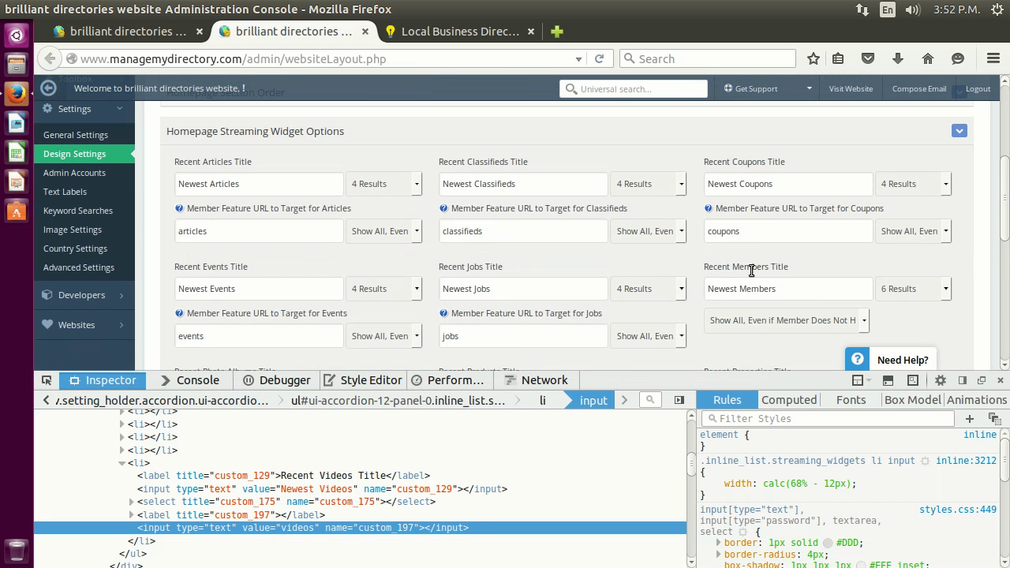
- Return to the Recent Members widget code and review its query, style and text-limit settings, marking the $onlyActiveMembers line
click(76, 24)
scroll(304, 384, down, 3)
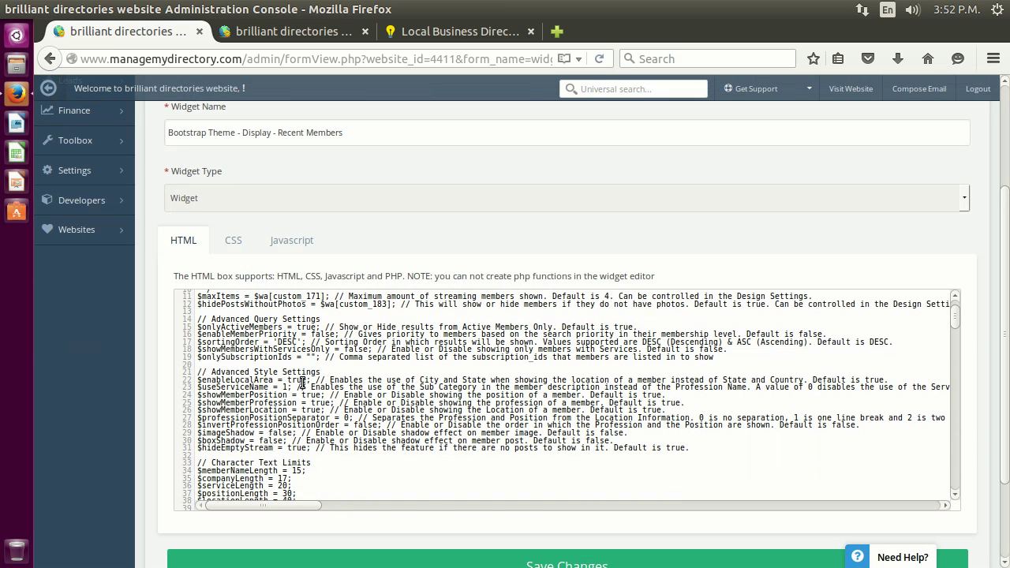
scroll(294, 384, up, 2)
scroll(228, 392, down, 4)
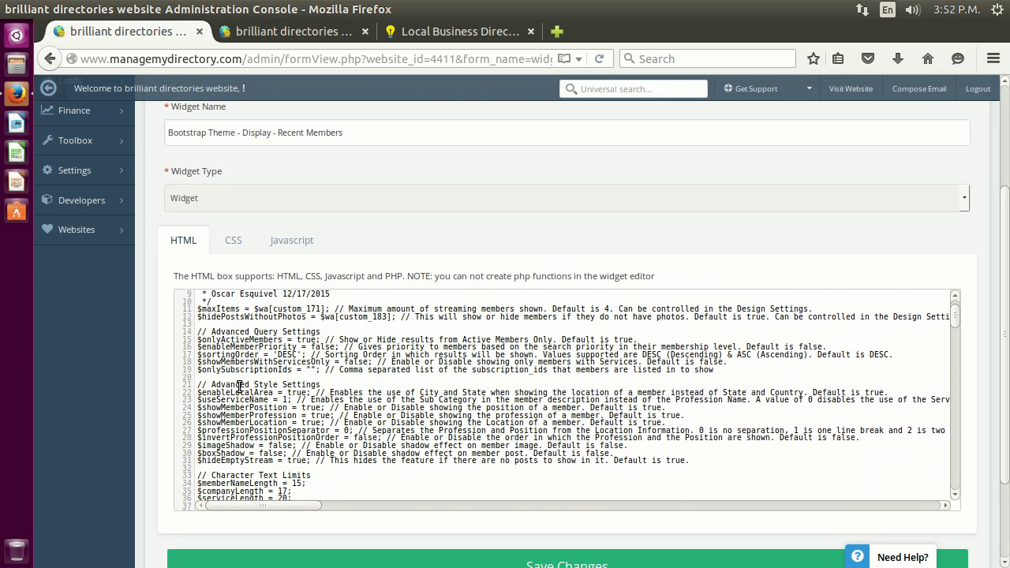
scroll(347, 395, up, 4)
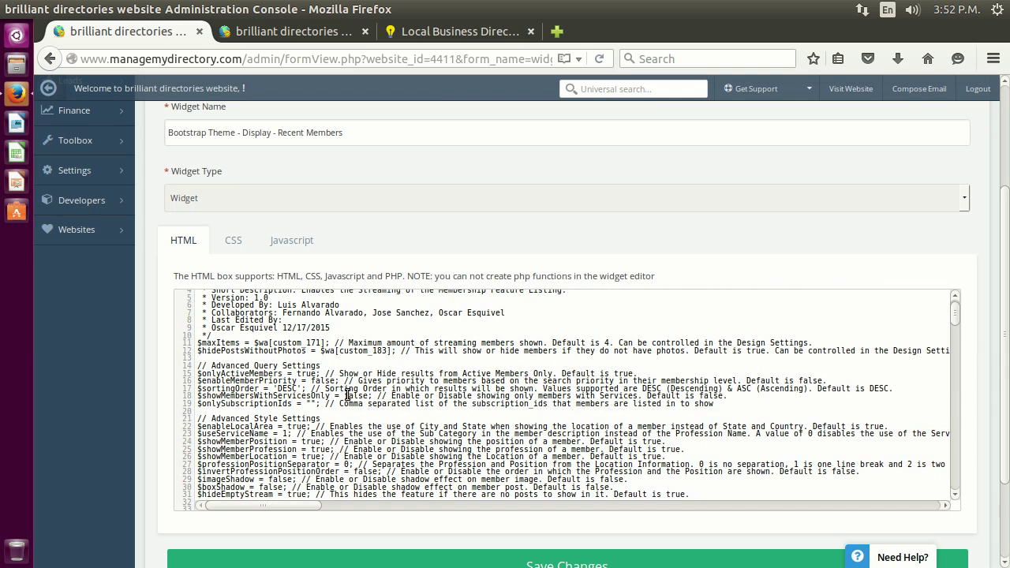
scroll(268, 362, down, 7)
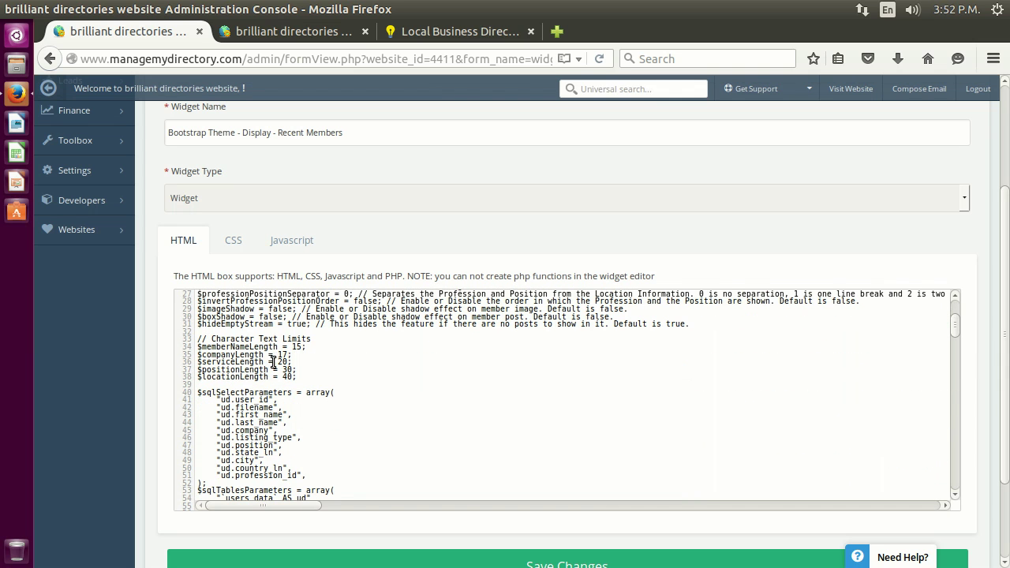
scroll(229, 384, up, 7)
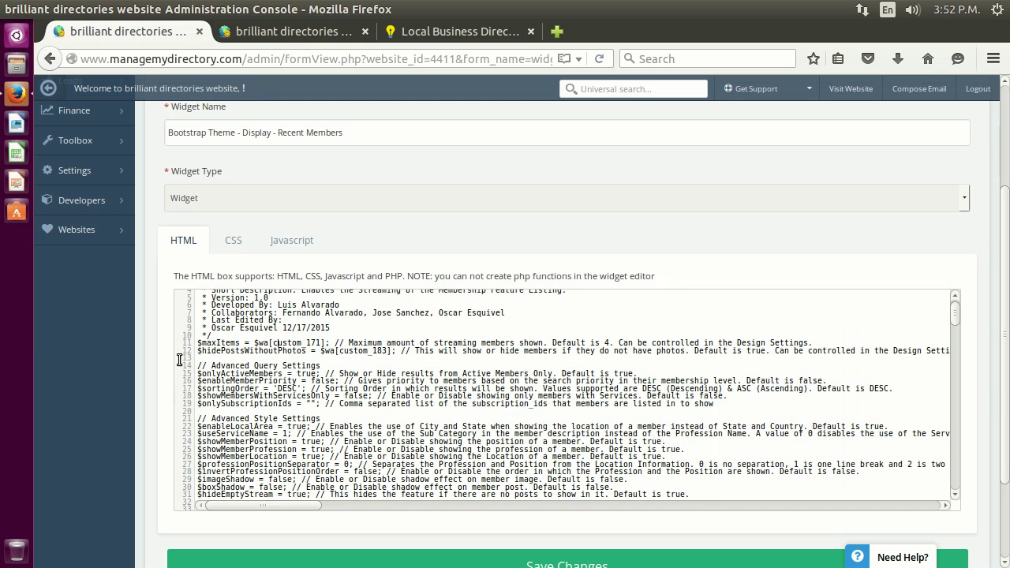
double_click(274, 360)
click(280, 354)
click(305, 365)
- Open the Membership Levels list without the page inspector and display the Basic level's privileges settings
click(249, 36)
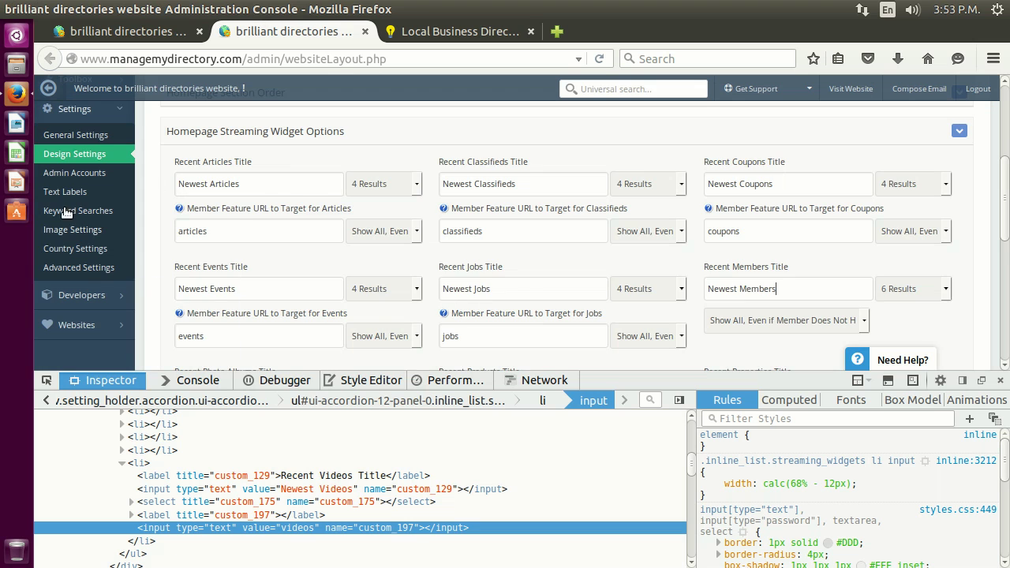
scroll(66, 212, up, 5)
mouse_move(110, 145)
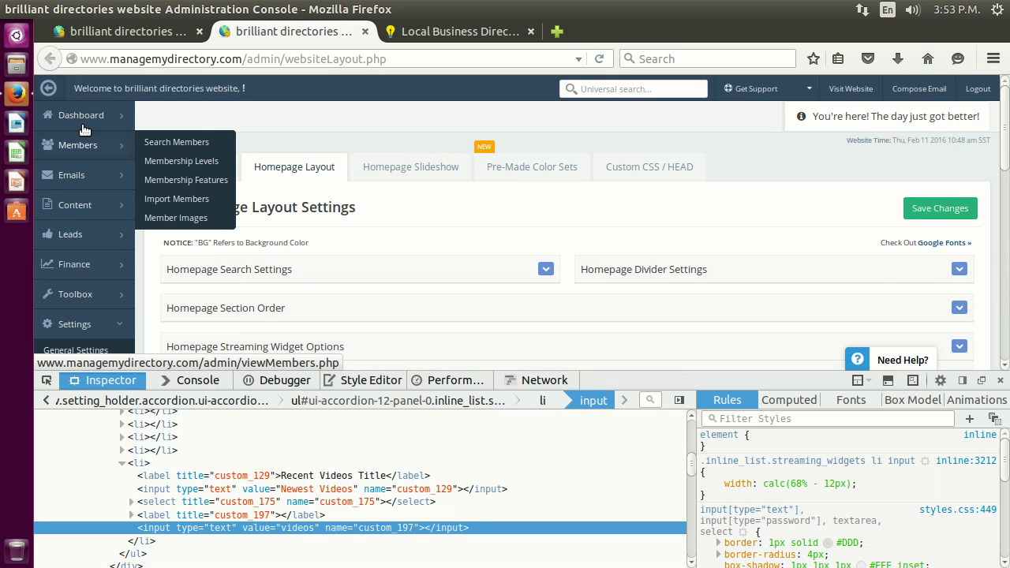
click(163, 162)
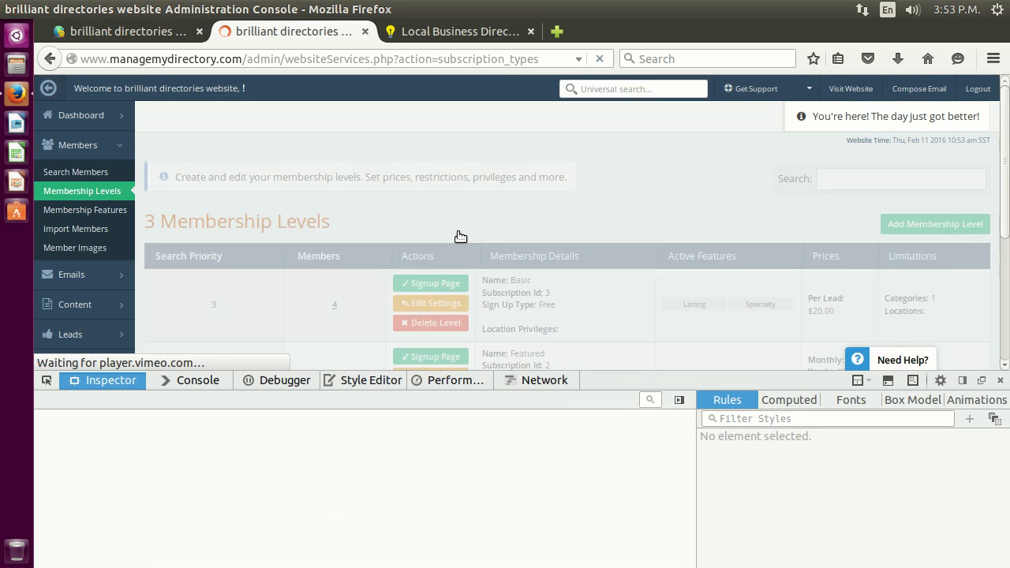
key(F12)
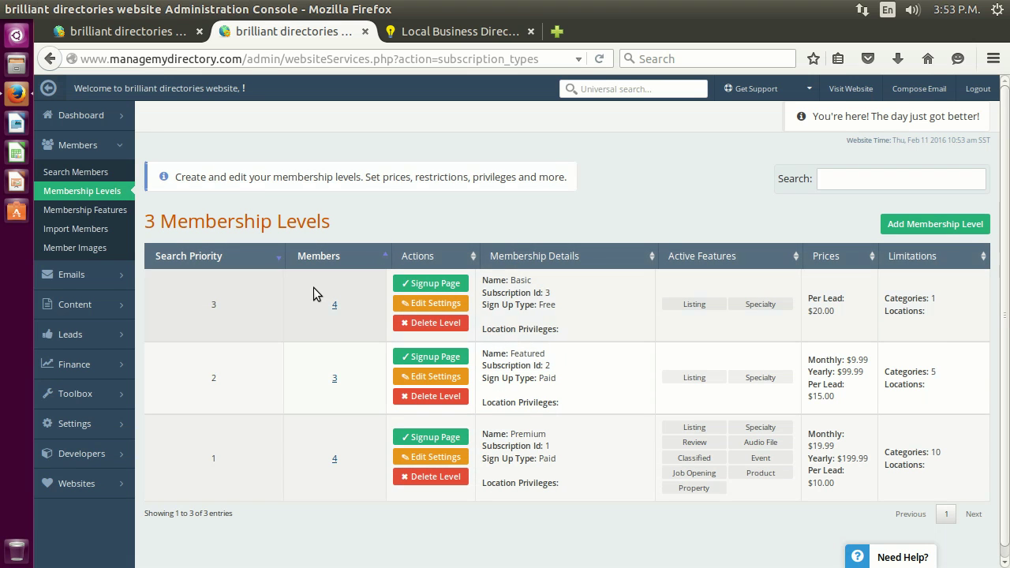
click(423, 301)
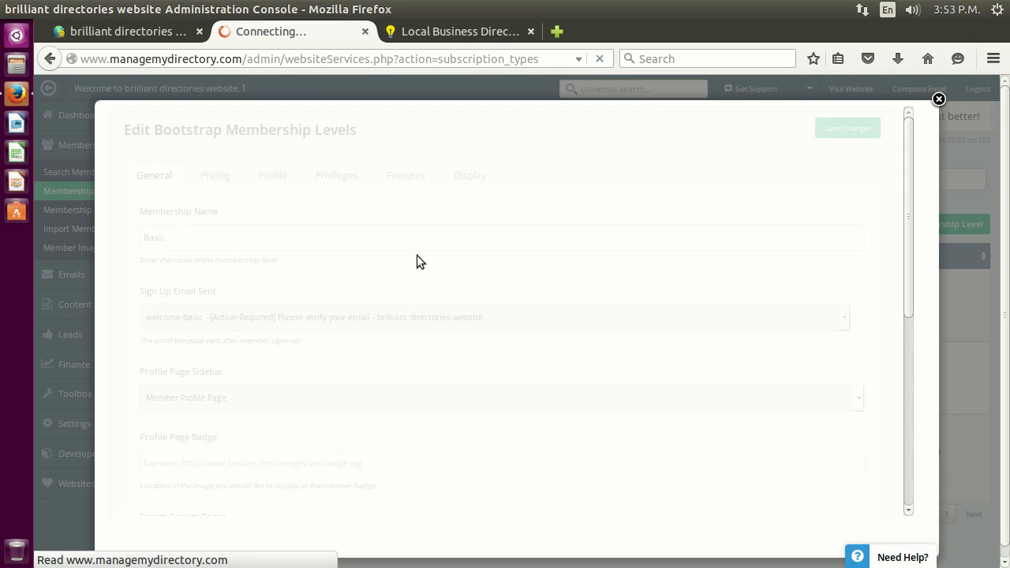
click(336, 173)
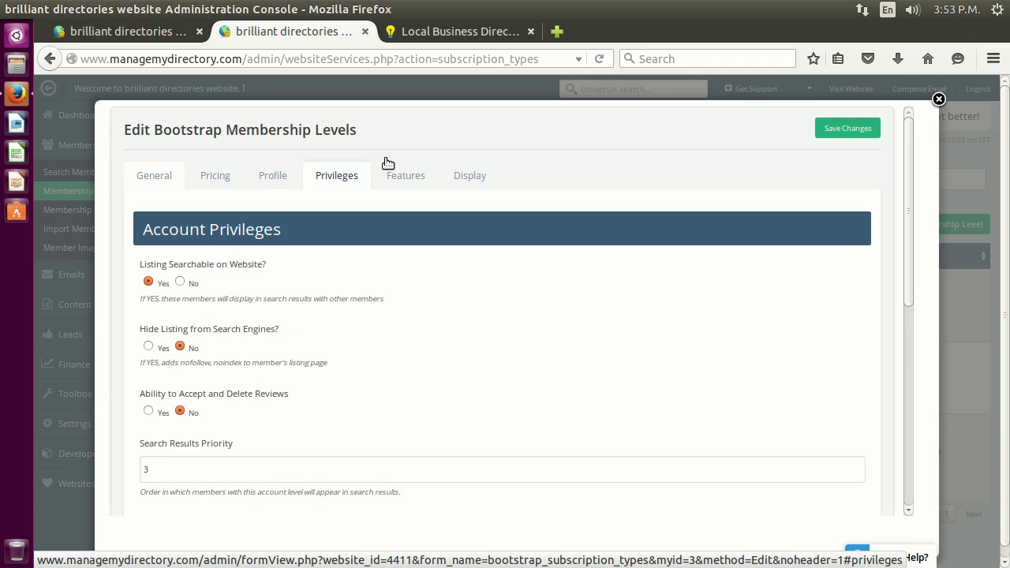
- Examine the Basic level's account privileges, highlight the Search Results Priority label, and close the level's settings
scroll(459, 268, down, 2)
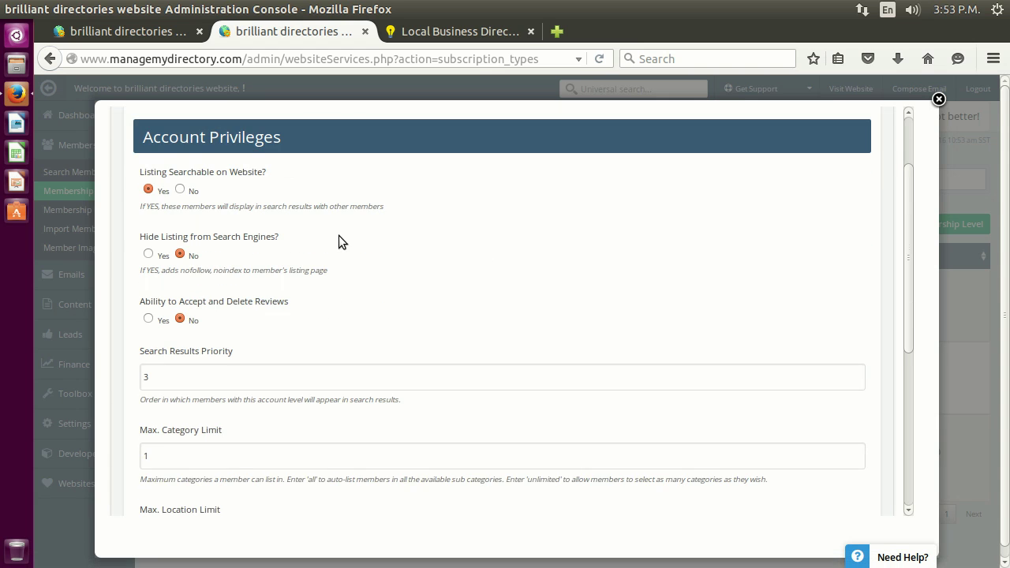
scroll(339, 242, up, 2)
scroll(428, 209, down, 2)
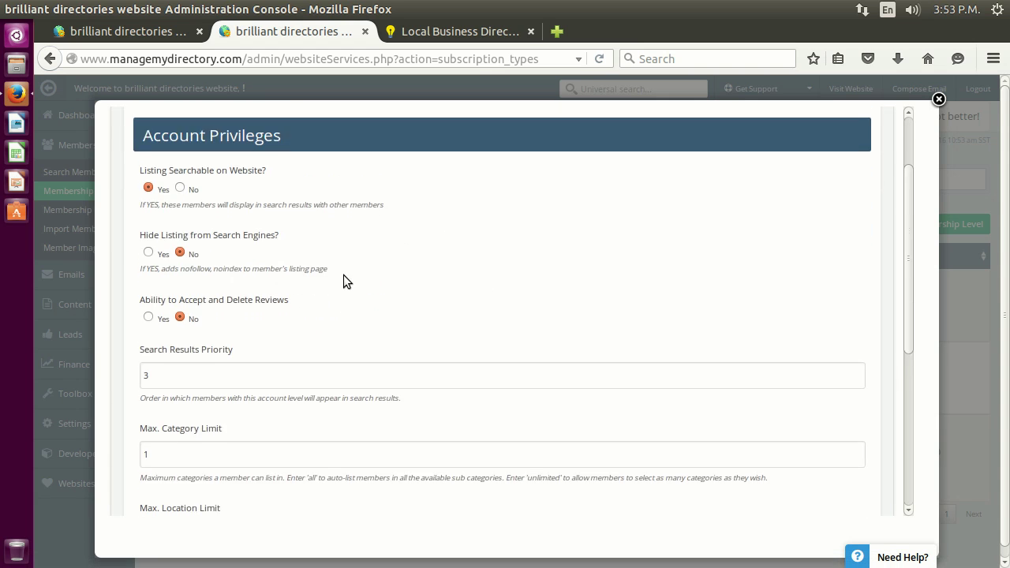
scroll(347, 237, up, 2)
scroll(295, 280, down, 3)
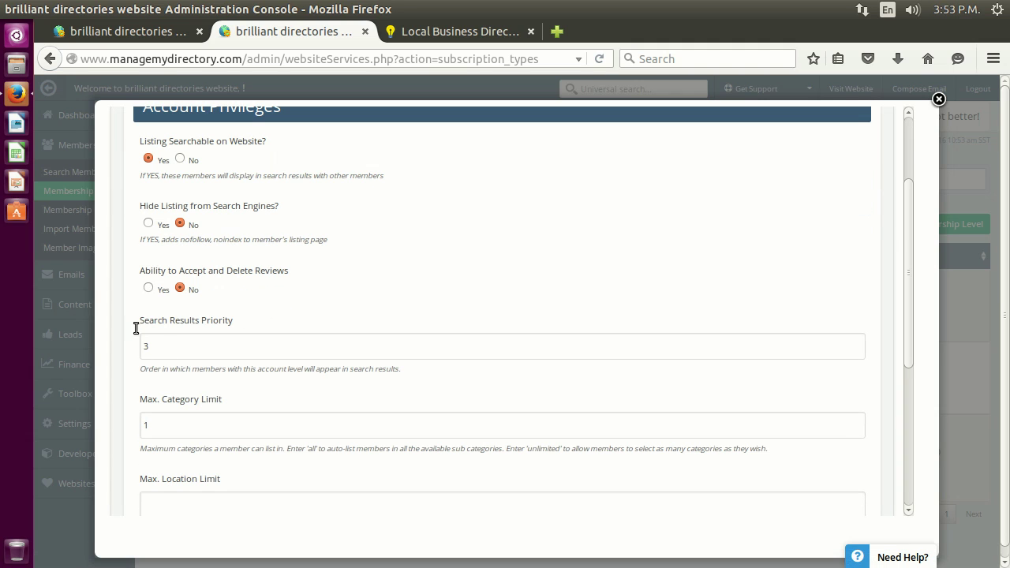
double_click(216, 335)
click(216, 335)
drag(136, 336, 171, 329)
click(188, 304)
click(913, 78)
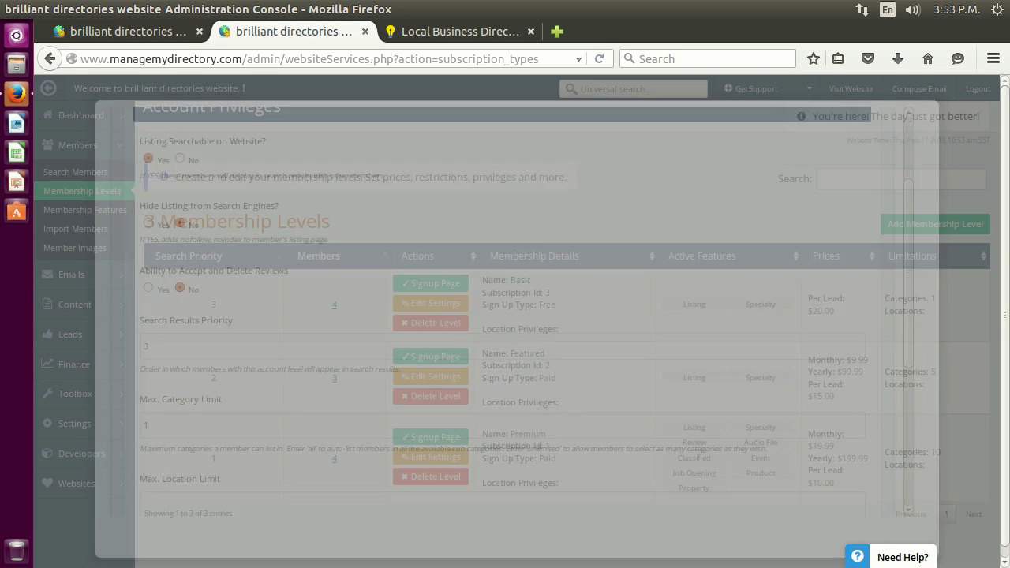
- In the Recent Members widget code, highlight "search priority" in the $enableMemberPriority comment, plus $sortingOrder and $showMembersWithServicesOnly
click(101, 29)
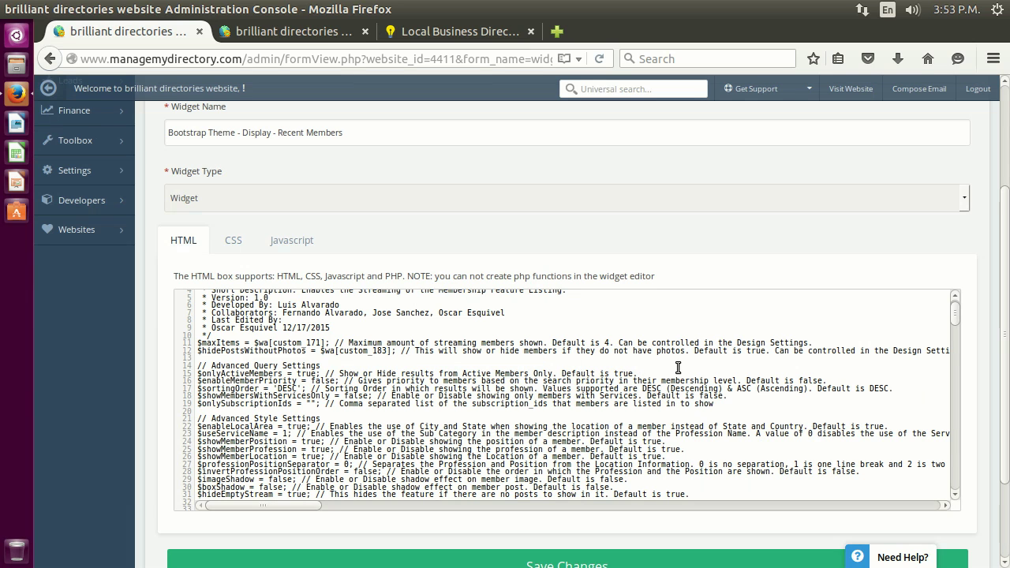
drag(544, 367, 587, 366)
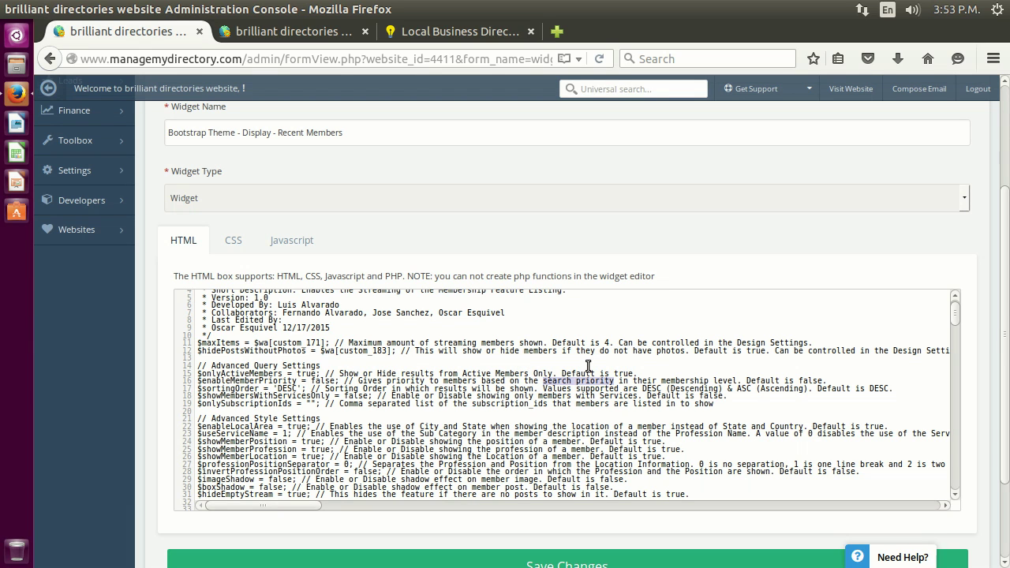
click(588, 366)
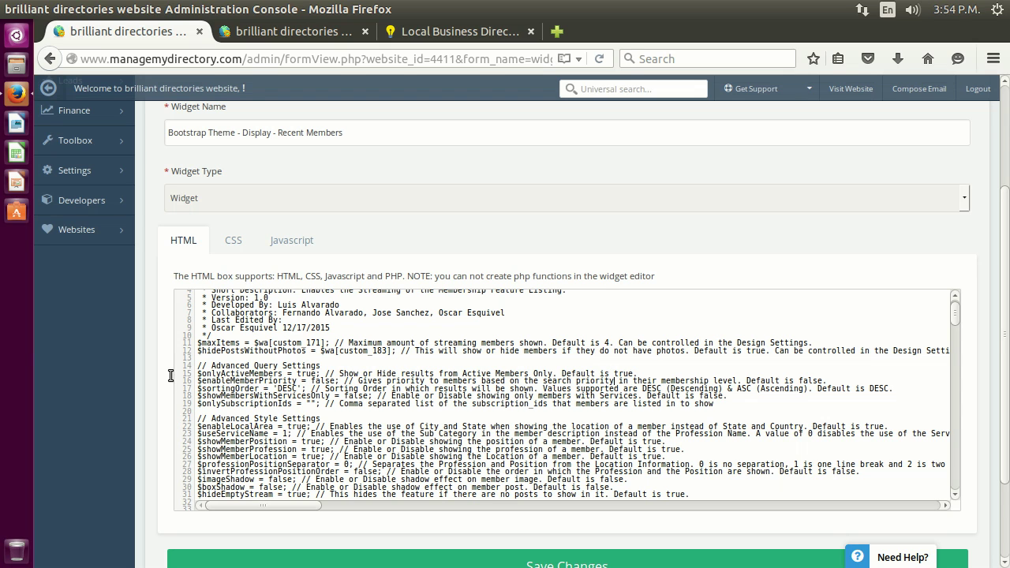
drag(202, 388, 301, 388)
click(310, 388)
drag(175, 383, 296, 380)
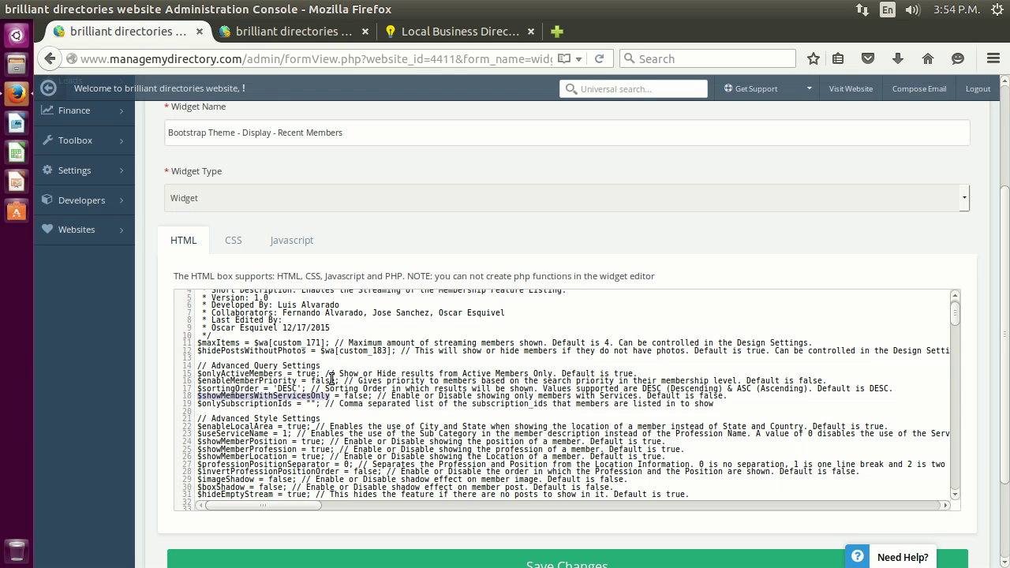
click(331, 381)
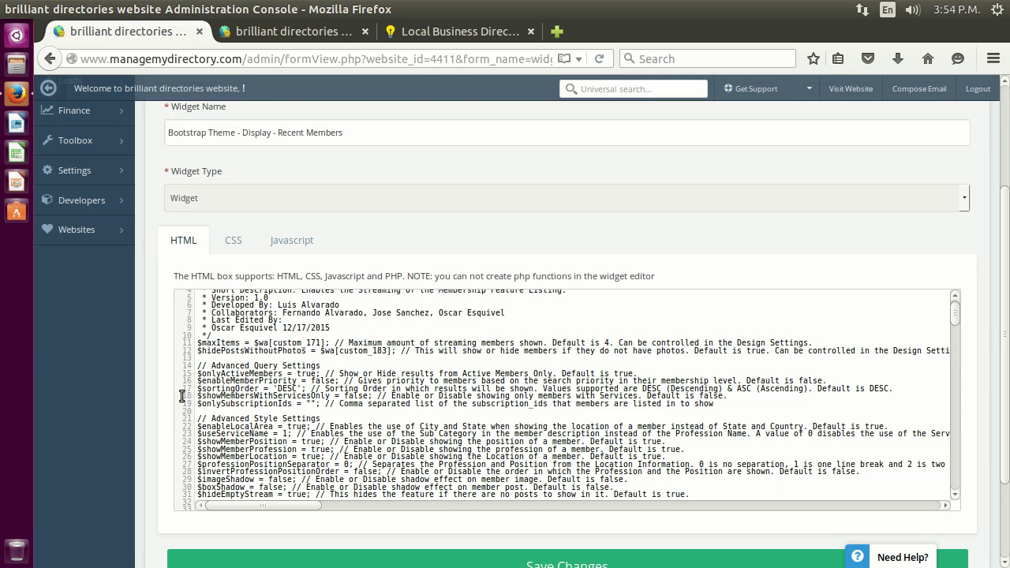
- Highlight $onlySubscriptionIds, check the subscription IDs in the Membership Levels list, and place the cursor at its value in the code
drag(198, 387, 267, 388)
click(330, 388)
key(ctrl+Tab)
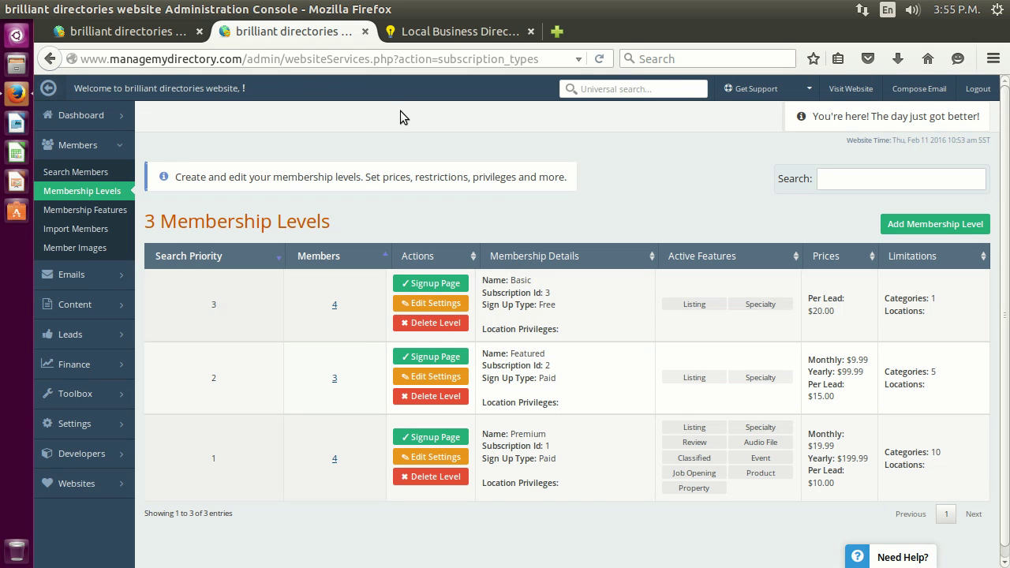
click(130, 30)
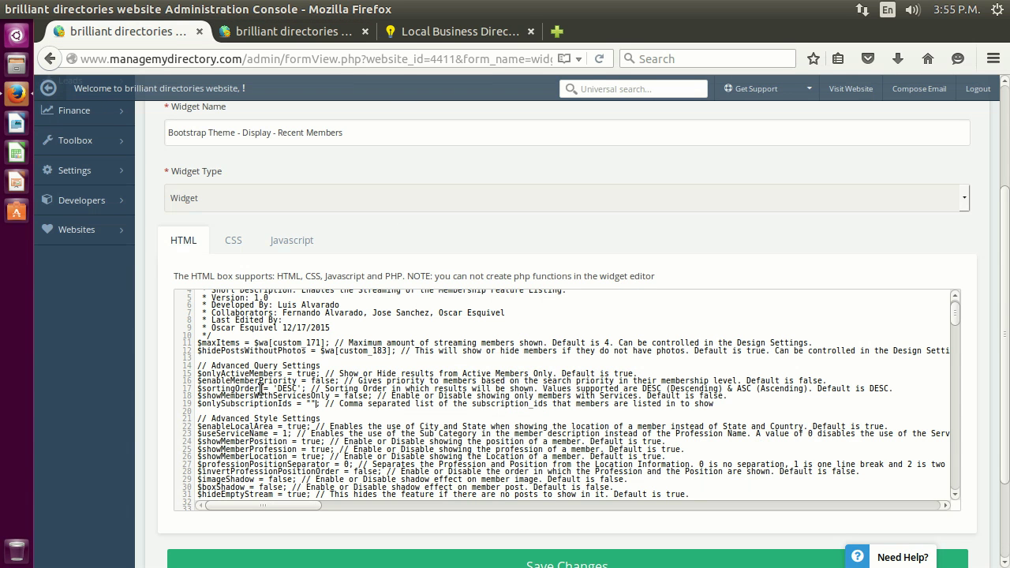
key(Left)
key(Left)
- Highlight the whole Advanced Query Settings block in the Recent Members widget code, then clear the selection
scroll(314, 370, down, 3)
scroll(611, 369, up, 1)
drag(713, 371, 162, 329)
click(249, 314)
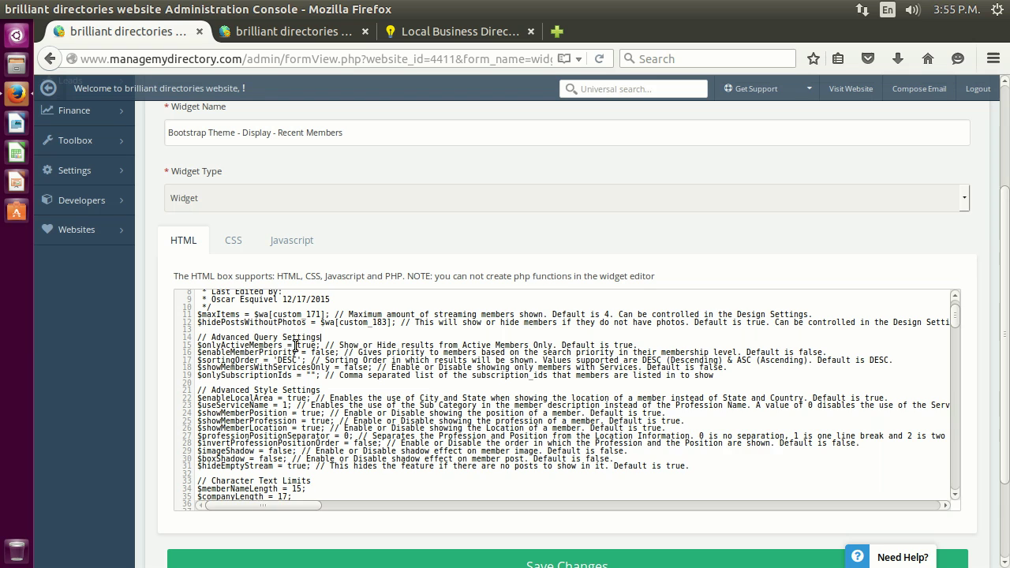
- In the Advanced Style Settings, highlight the $enableLocalArea value and the start of the $useServiceName line
scroll(378, 340, down, 3)
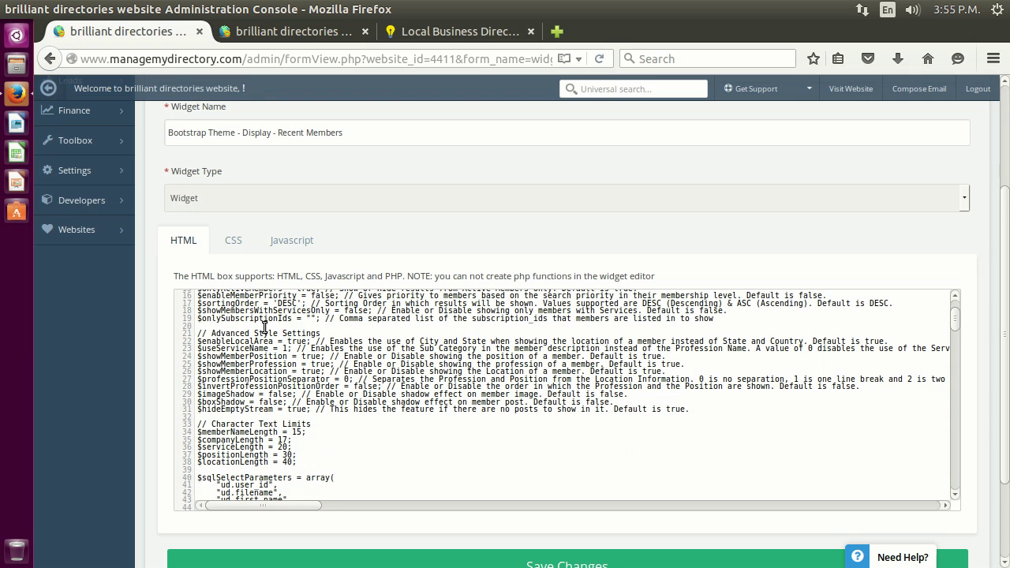
double_click(297, 341)
click(296, 340)
drag(182, 331, 323, 333)
click(323, 333)
- Read the rest of the long $useServiceName comment, highlight "Enables the Service Name", and return to the start of the lines
scroll(253, 497, right, 2)
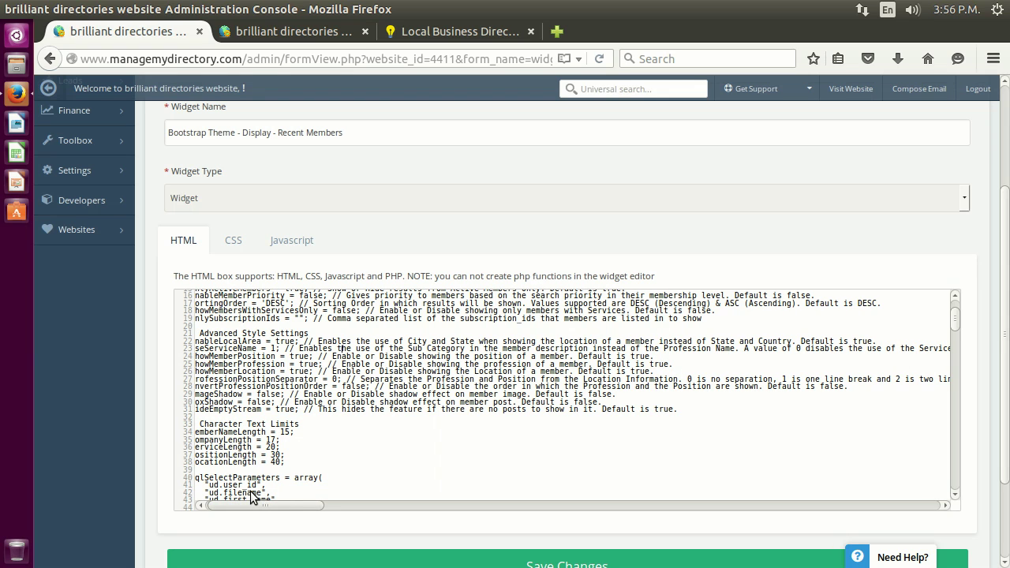
scroll(252, 497, left, 1)
scroll(282, 484, right, 8)
scroll(339, 484, right, 7)
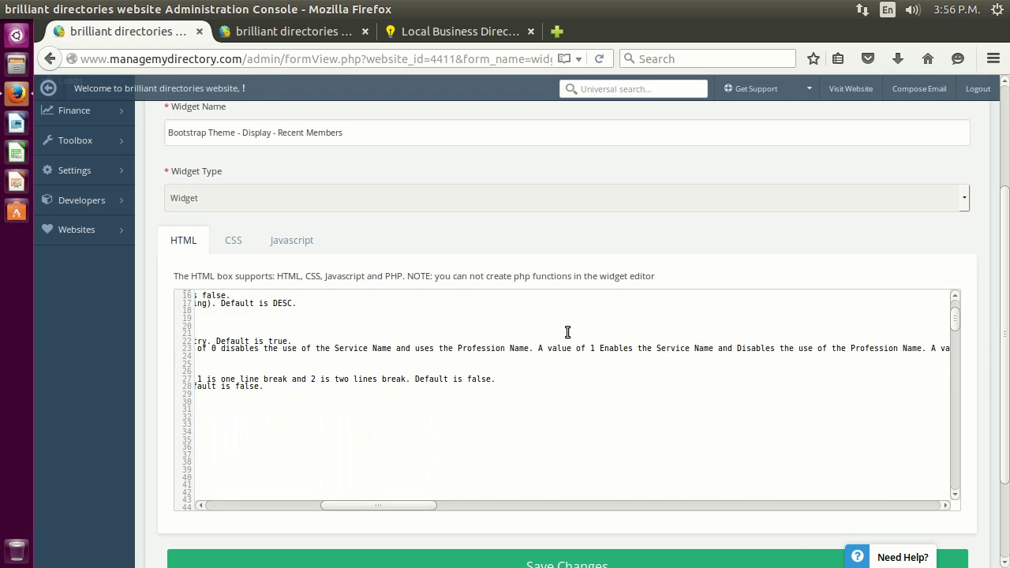
drag(600, 333, 723, 335)
click(732, 335)
drag(337, 503, 174, 478)
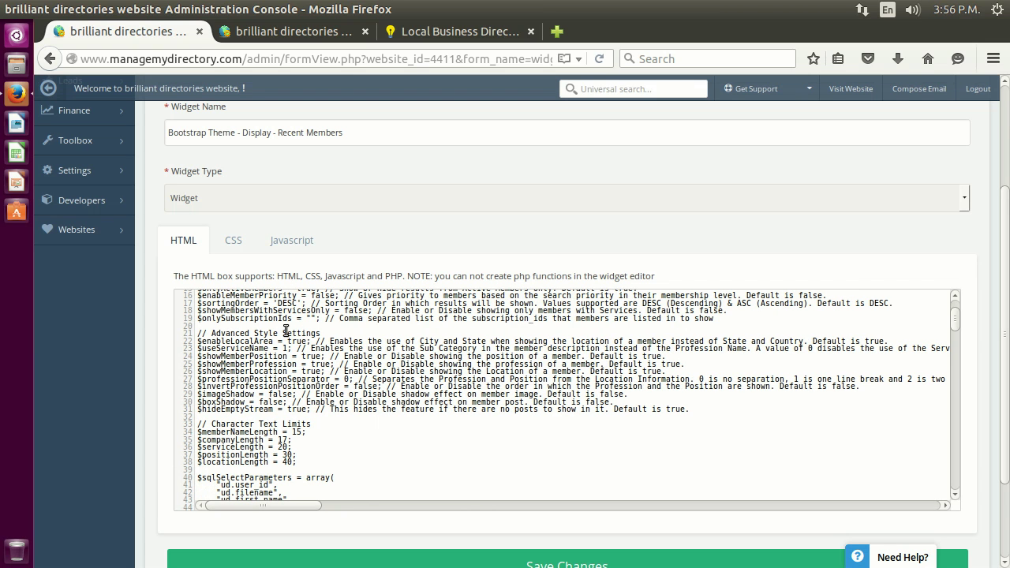
- Go over the first Advanced Style Settings lines again and highlight the $showMemberPosition variable
click(198, 330)
triple_click(198, 330)
click(198, 330)
double_click(230, 341)
key(Up)
key(Up)
key(Up)
drag(225, 317, 297, 318)
click(277, 319)
triple_click(205, 338)
double_click(211, 343)
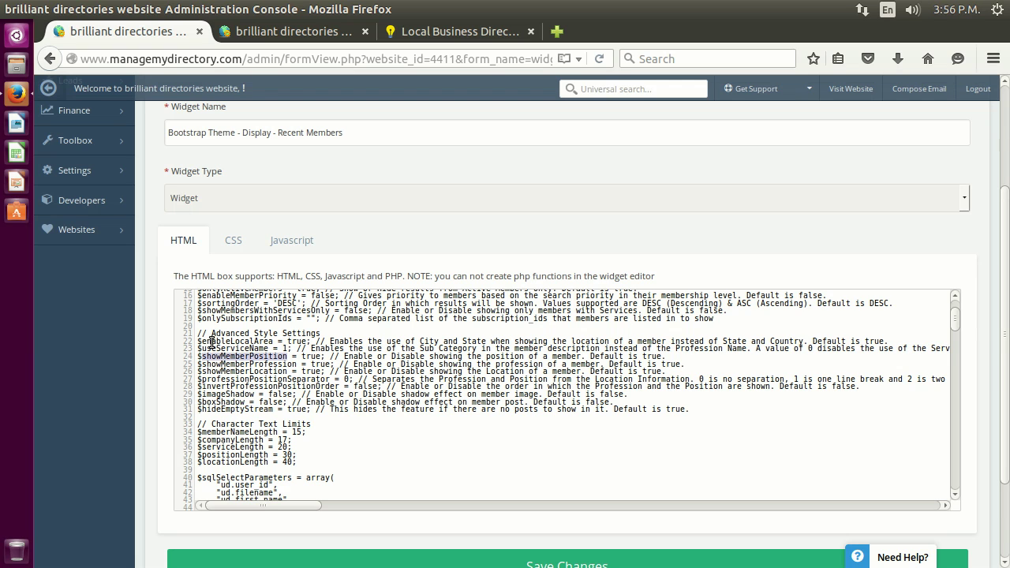
- Highlight the $showMemberProfession variable and the $showMemberLocation variable one after the other
key(Down)
key(Home)
key(ctrl+shift+Right)
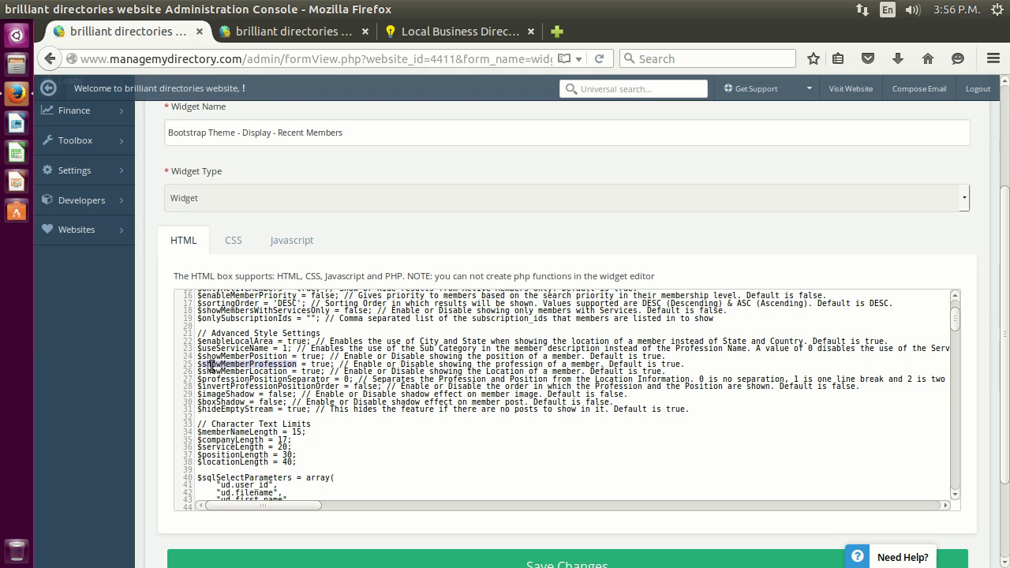
key(Down)
key(Home)
key(ctrl+shift+Right)
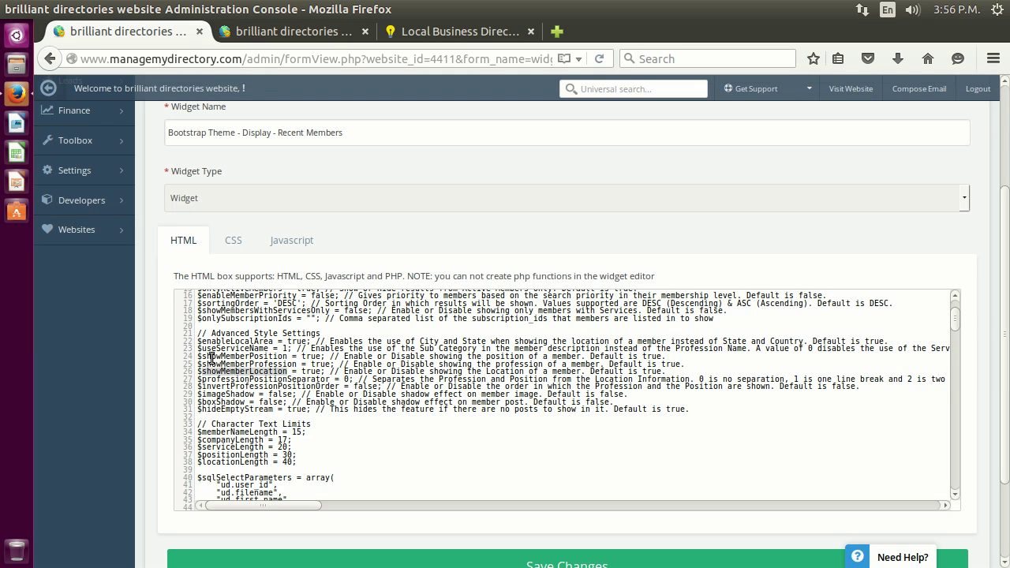
- Highlight the $professionPositionSeparator variable and the $invertProfessionPositionOrder variable in turn
click(202, 381)
drag(197, 378, 330, 379)
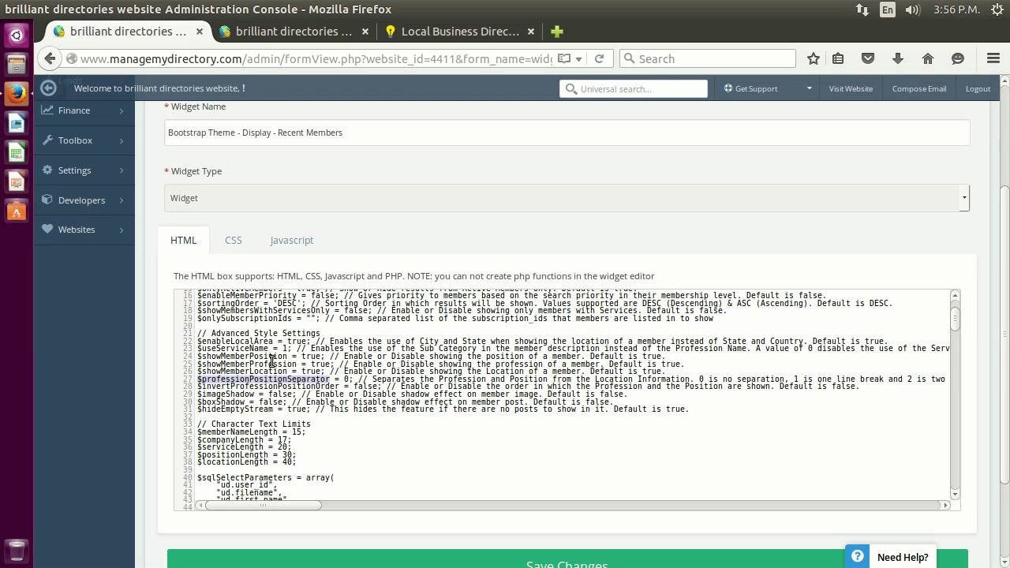
click(261, 362)
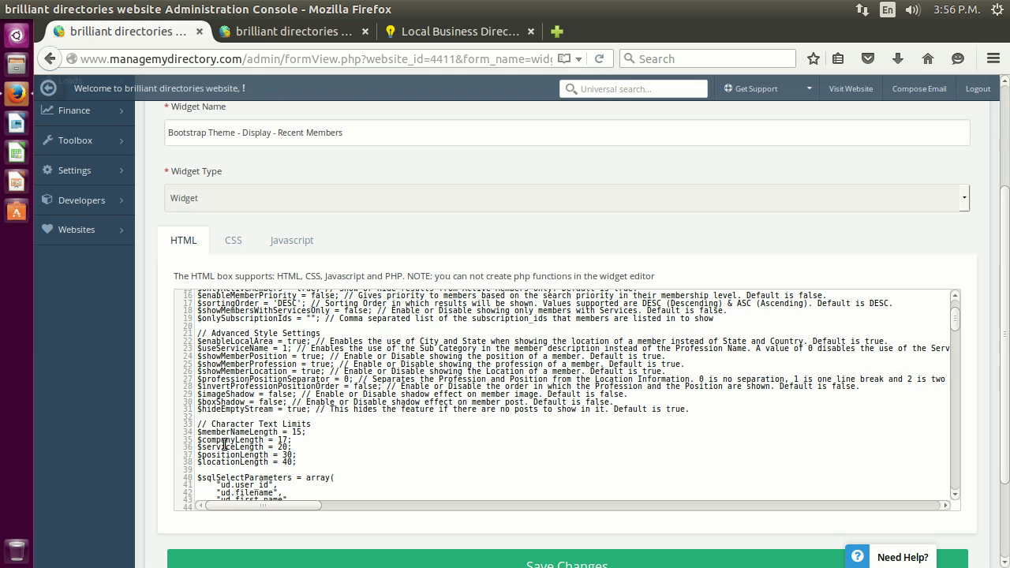
drag(199, 371, 312, 373)
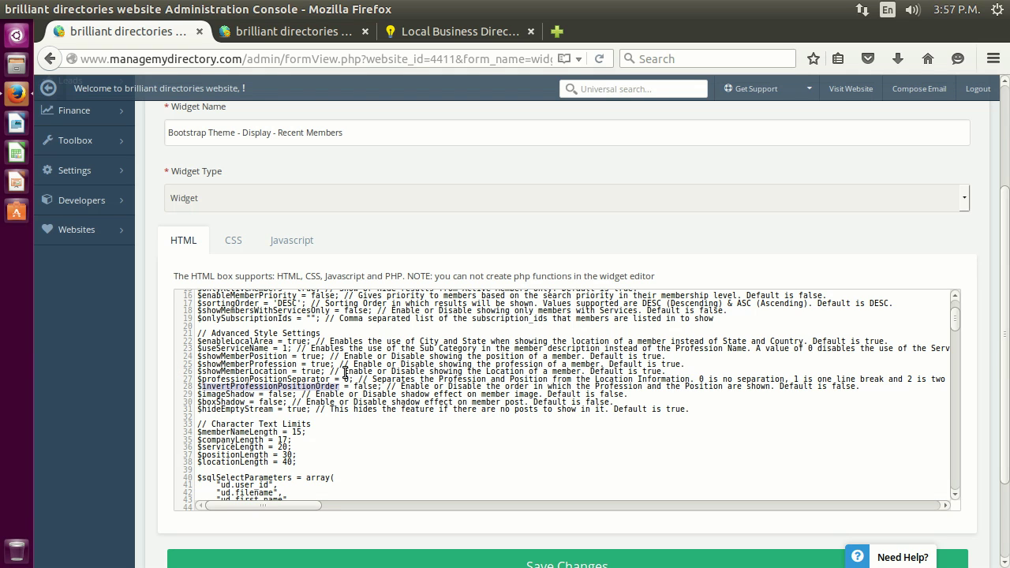
click(372, 387)
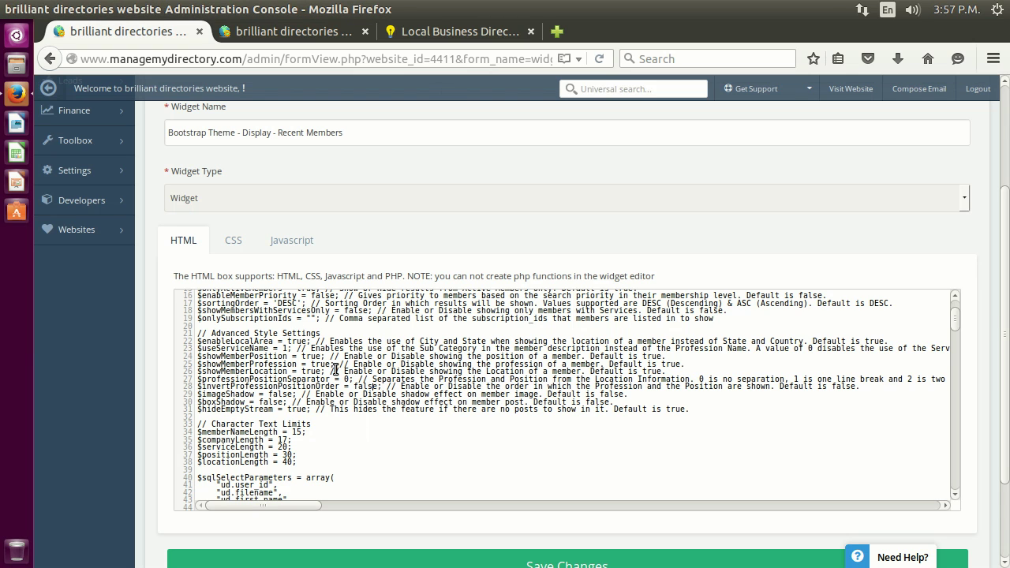
- Highlight the $imageShadow and $boxShadow variables, followed by the $hideEmptyStream = true setting
drag(198, 394, 255, 395)
click(226, 378)
double_click(223, 401)
click(240, 383)
drag(196, 391, 275, 394)
key(shift+ctrl+Right)
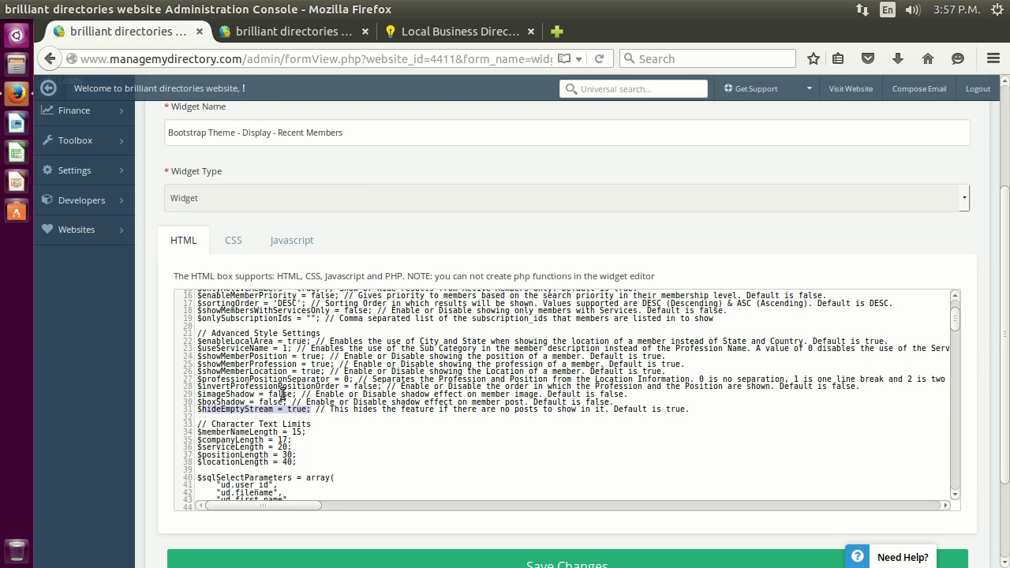
- Highlight the five length variables under Character Text Limits, from $memberNameLength to $locationLength
key(Right)
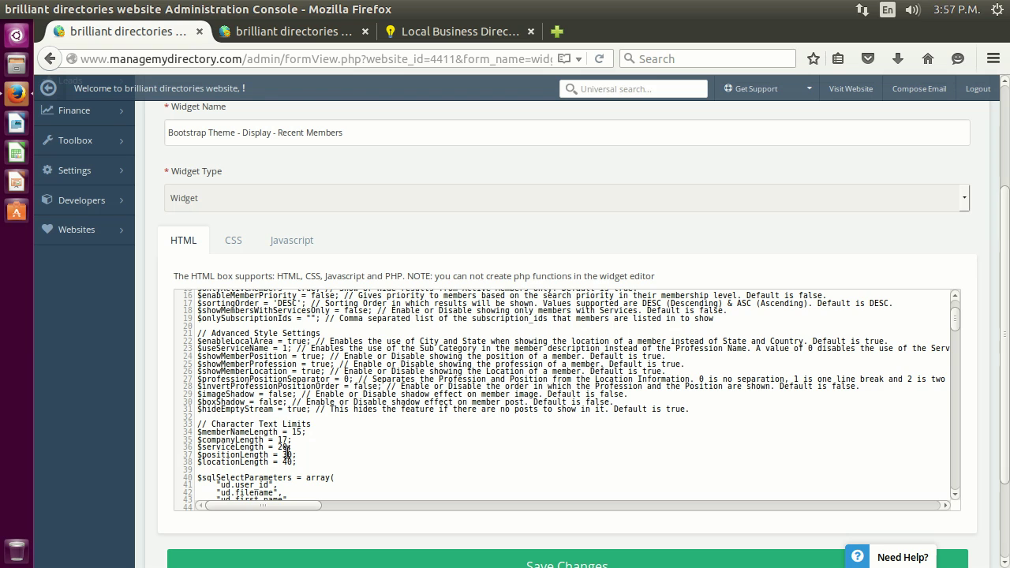
scroll(397, 359, down, 1)
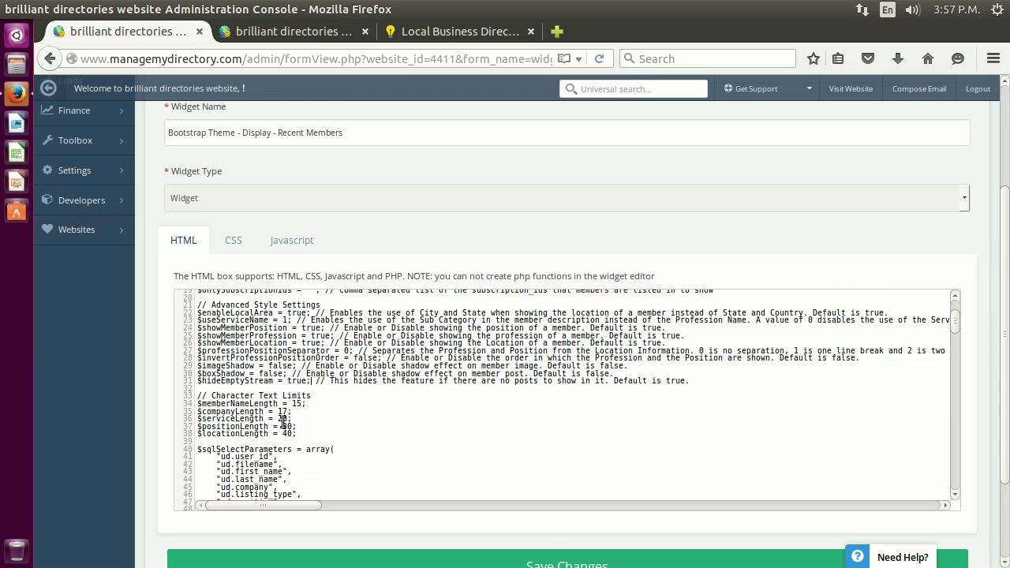
drag(282, 420, 165, 390)
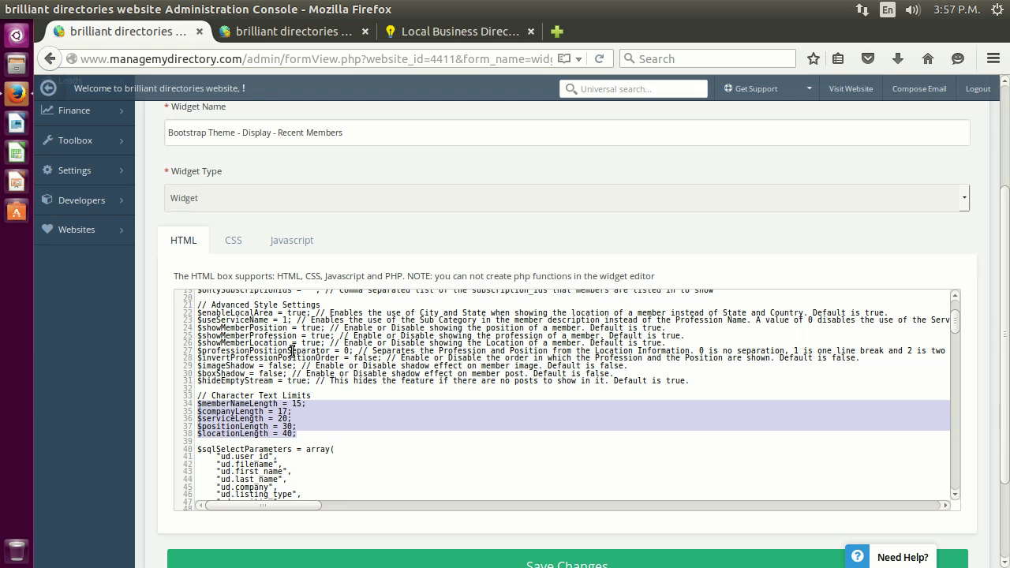
click(224, 390)
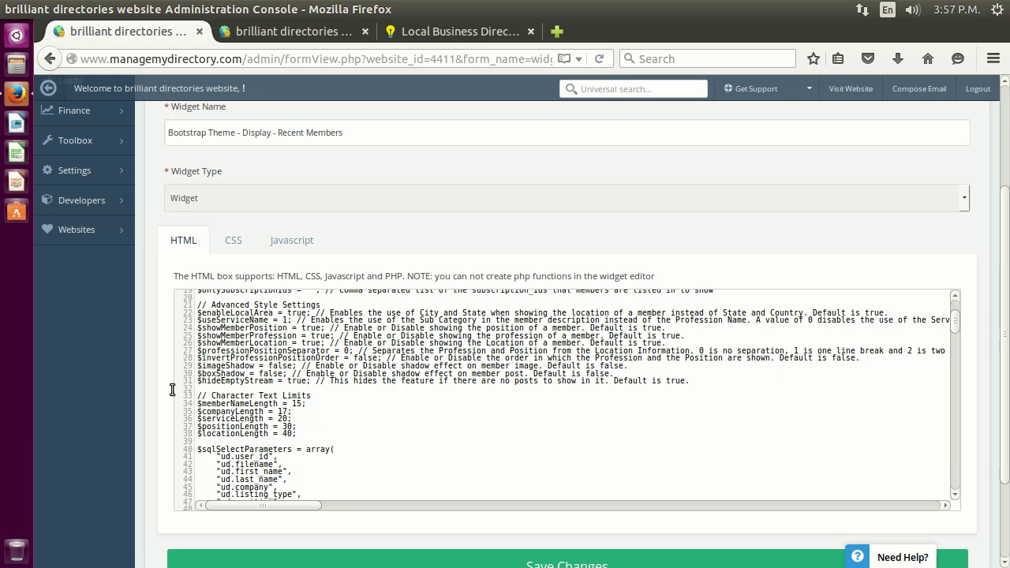
- Go through the Character Text Limits one by one, highlighting $memberNameLength, $serviceLength and $positionLength
drag(169, 388, 279, 389)
click(263, 386)
double_click(273, 386)
click(217, 399)
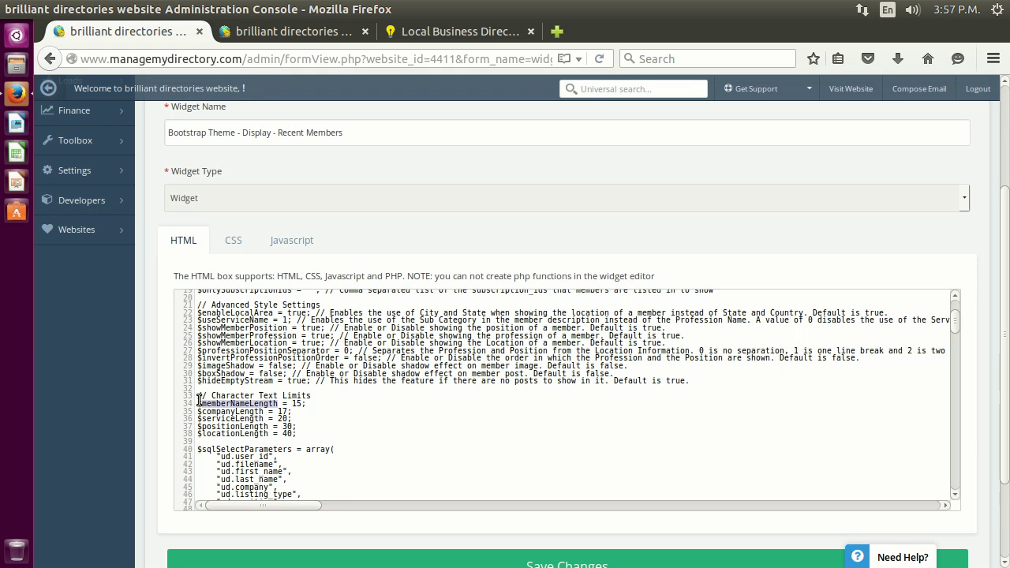
double_click(205, 418)
double_click(205, 426)
key(Down)
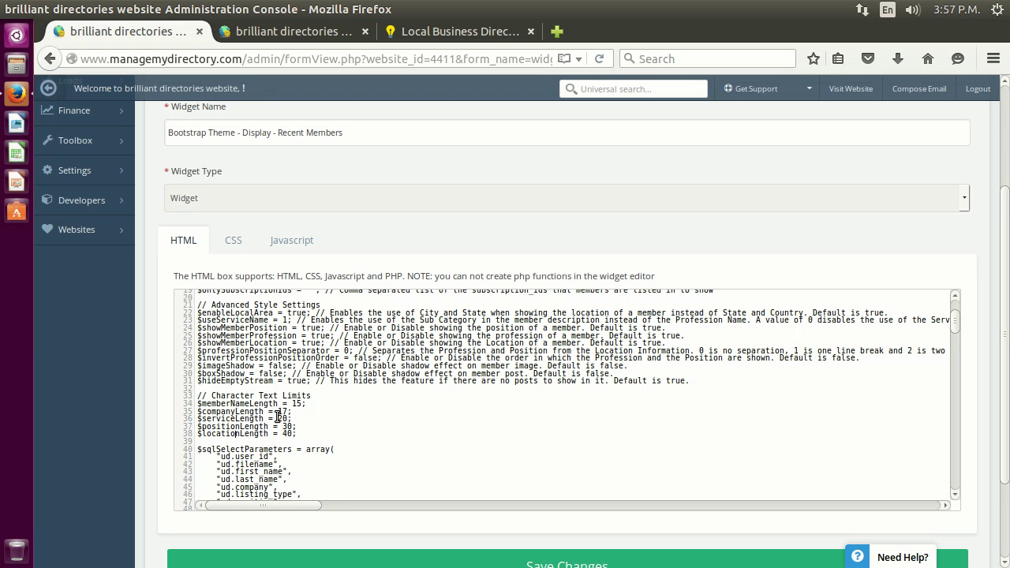
- Highlight the whole group of Character Text Limits variables twice more, clearing the selection each time
drag(297, 433, 173, 391)
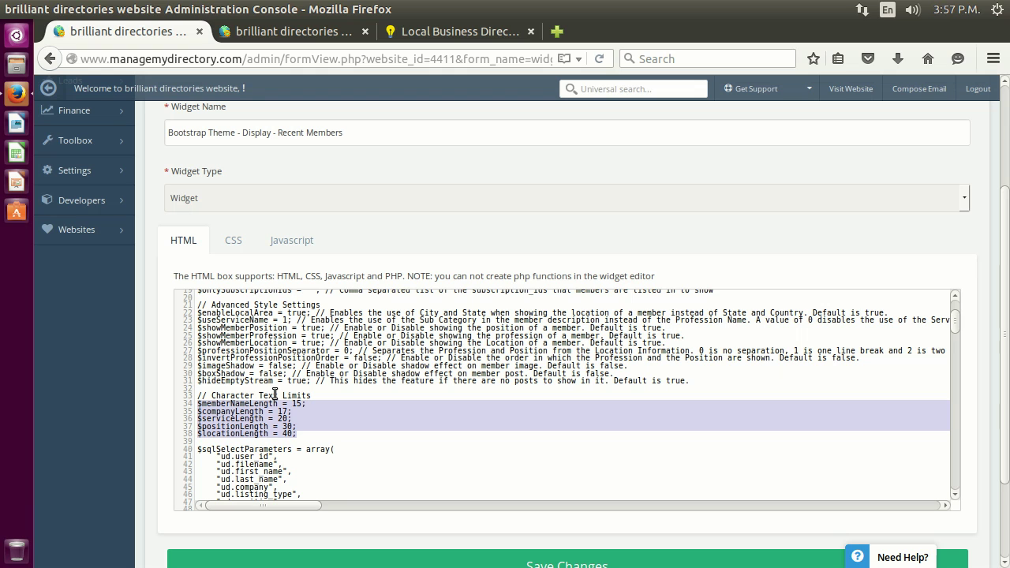
click(273, 425)
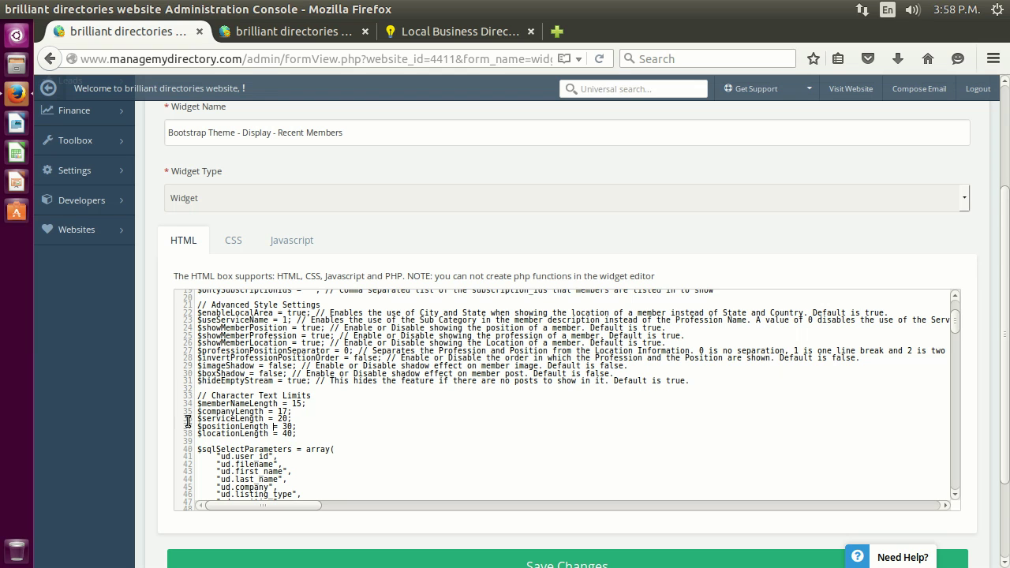
drag(297, 434, 160, 392)
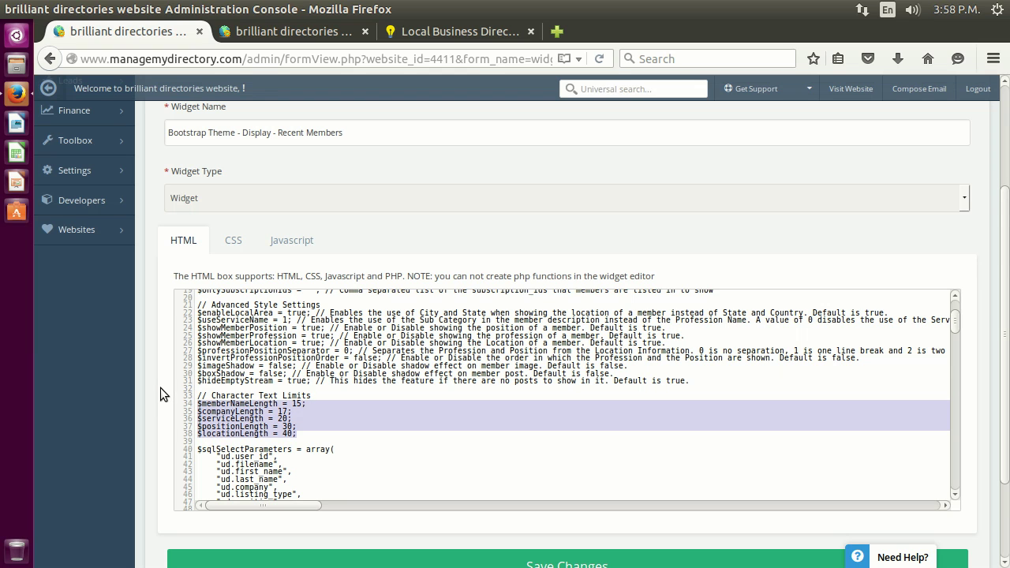
click(314, 425)
- Select the settings code upward from the Character Text Limits and review the beginning of the Recent Members widget code
drag(284, 418, 222, 402)
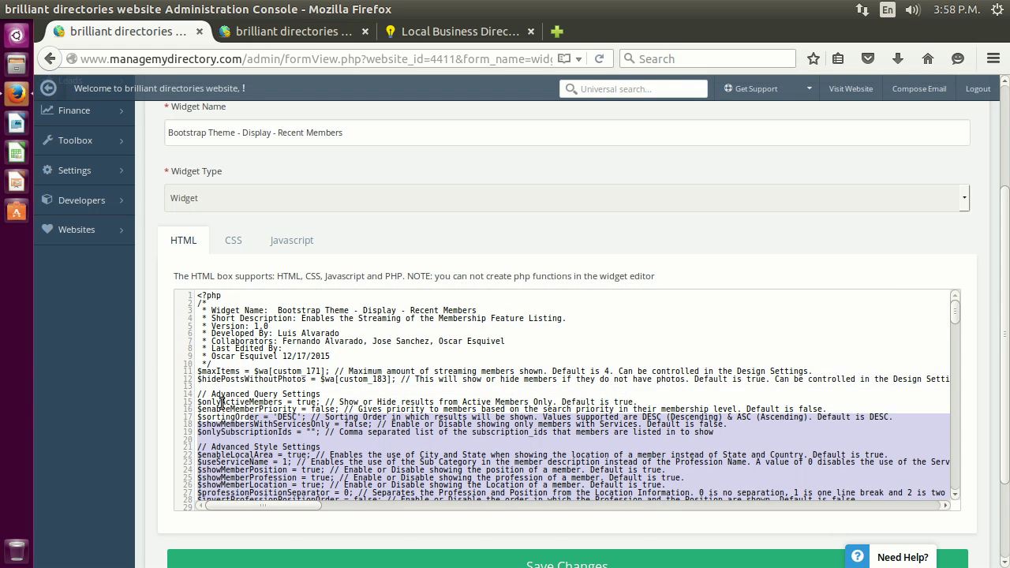
click(263, 402)
scroll(277, 394, up, 2)
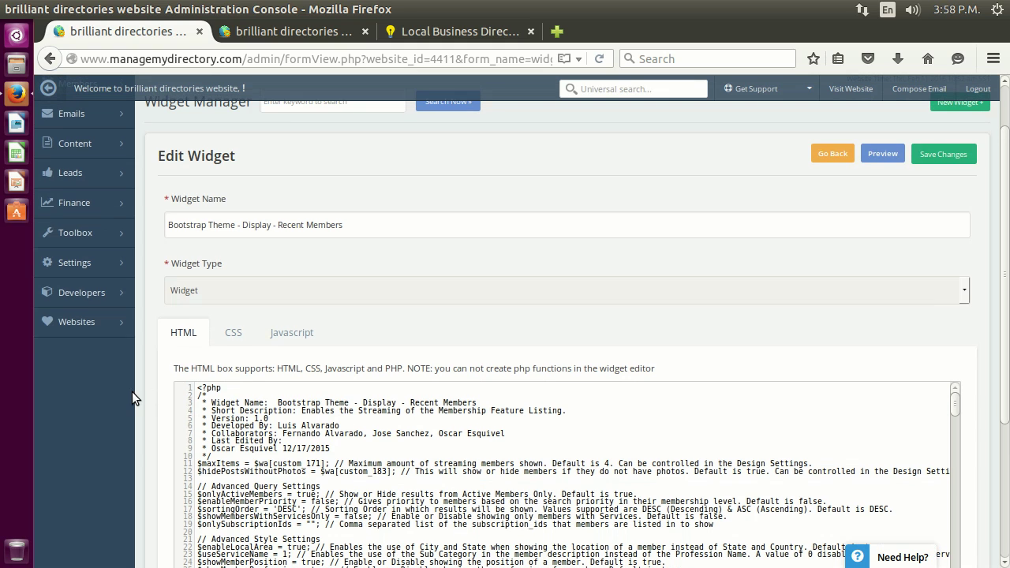
scroll(132, 392, down, 3)
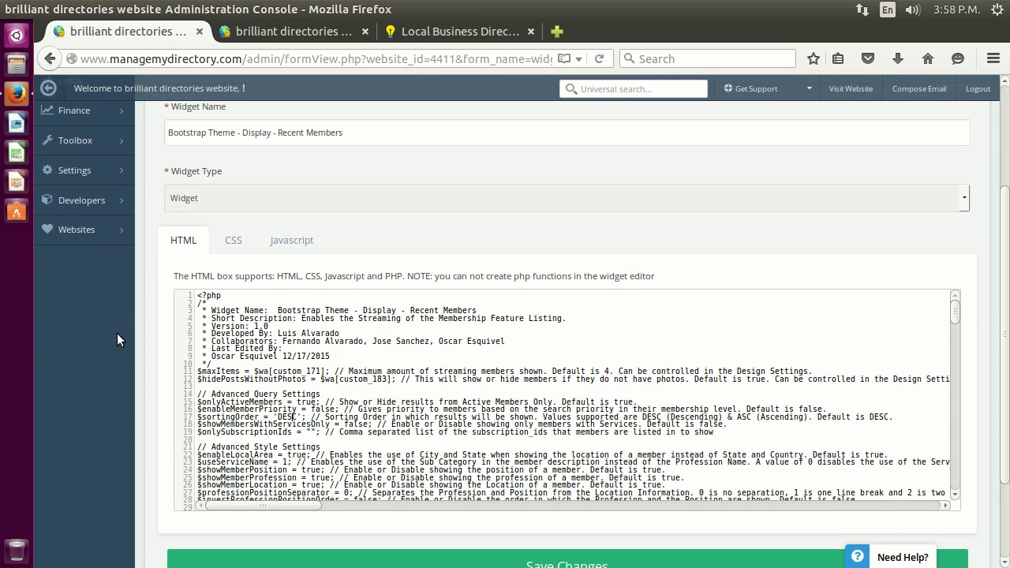
scroll(135, 343, up, 3)
scroll(136, 353, up, 2)
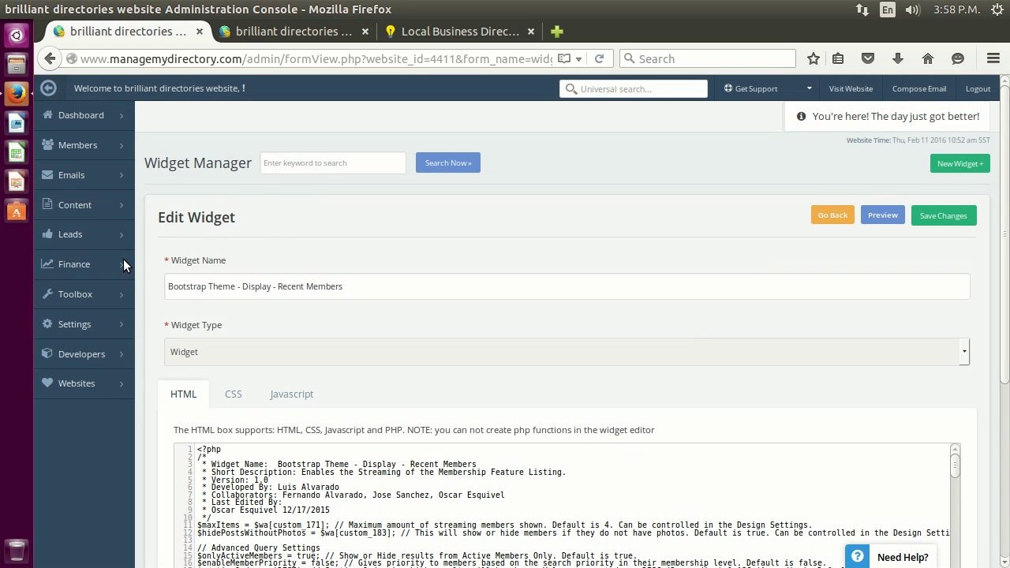
scroll(263, 204, down, 3)
click(332, 416)
scroll(134, 306, down, 2)
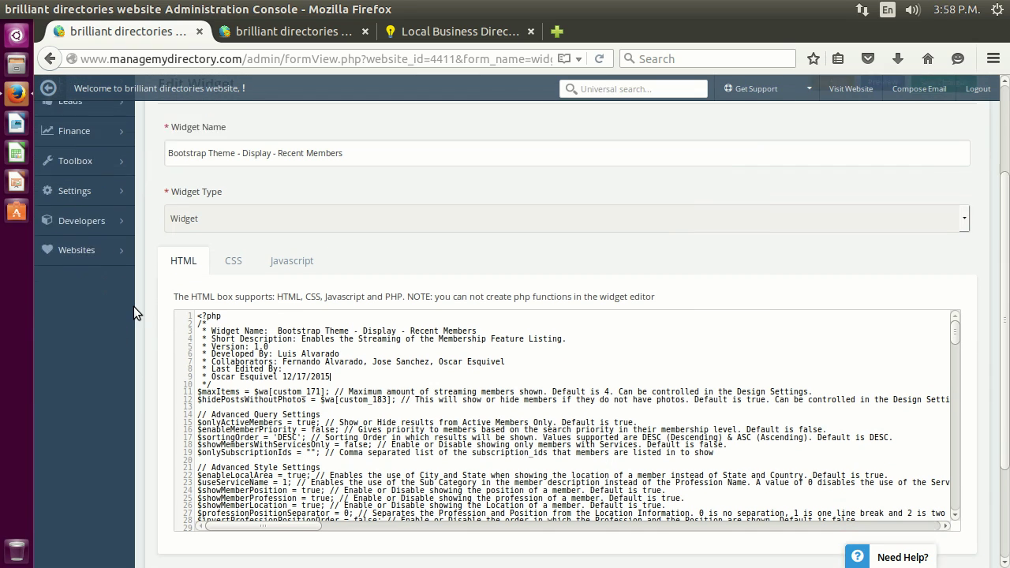
scroll(156, 284, up, 2)
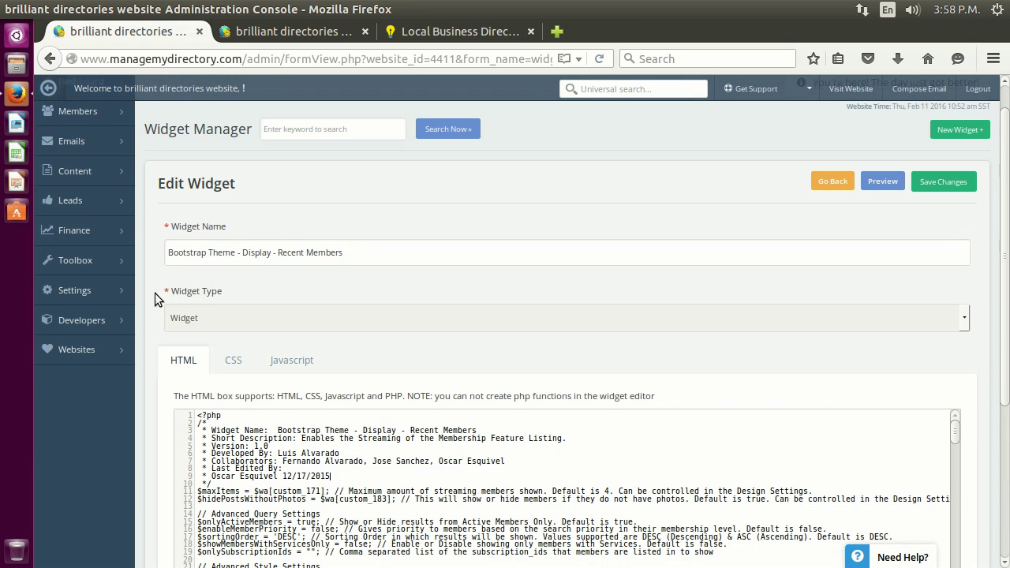
- Open the Homepage Layout in the Design Settings and examine the Homepage Section Order options
mouse_move(57, 287)
click(166, 308)
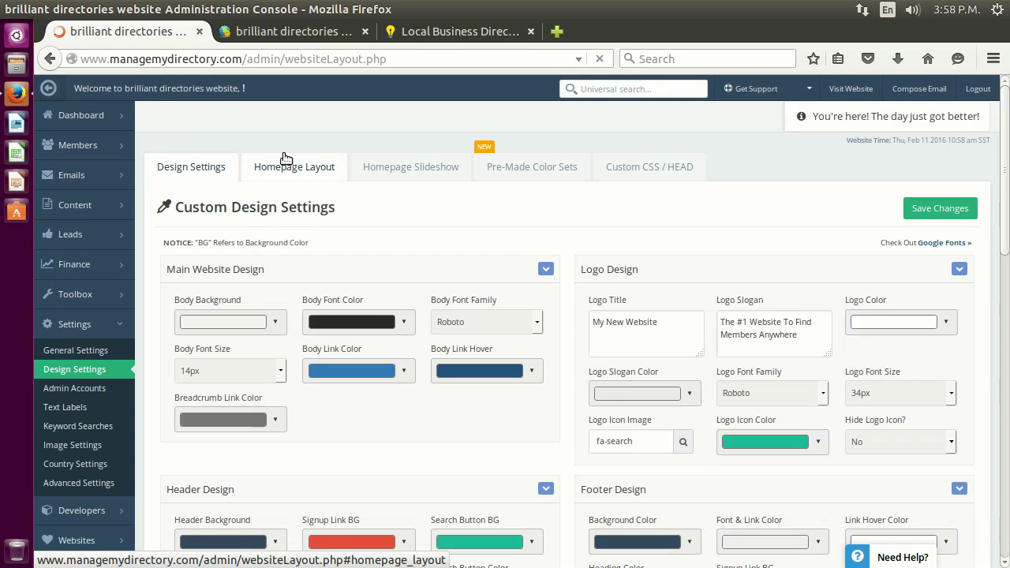
click(292, 153)
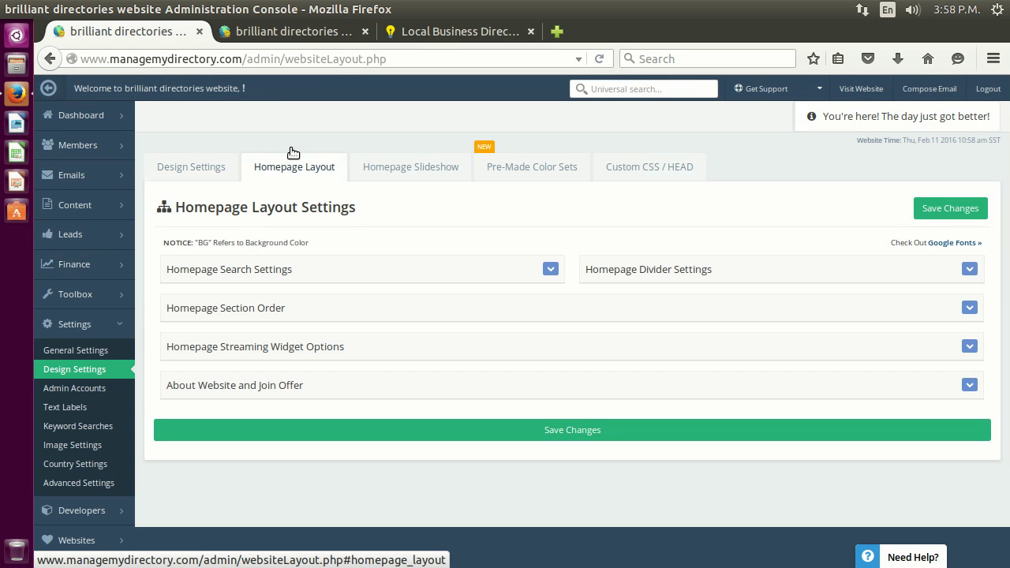
click(232, 304)
scroll(270, 277, down, 3)
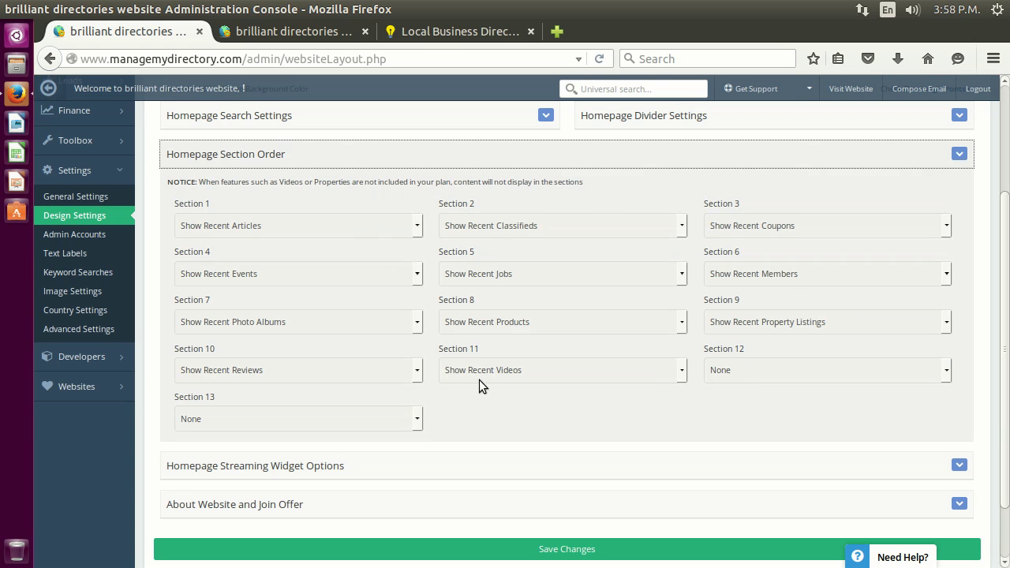
scroll(235, 340, down, 1)
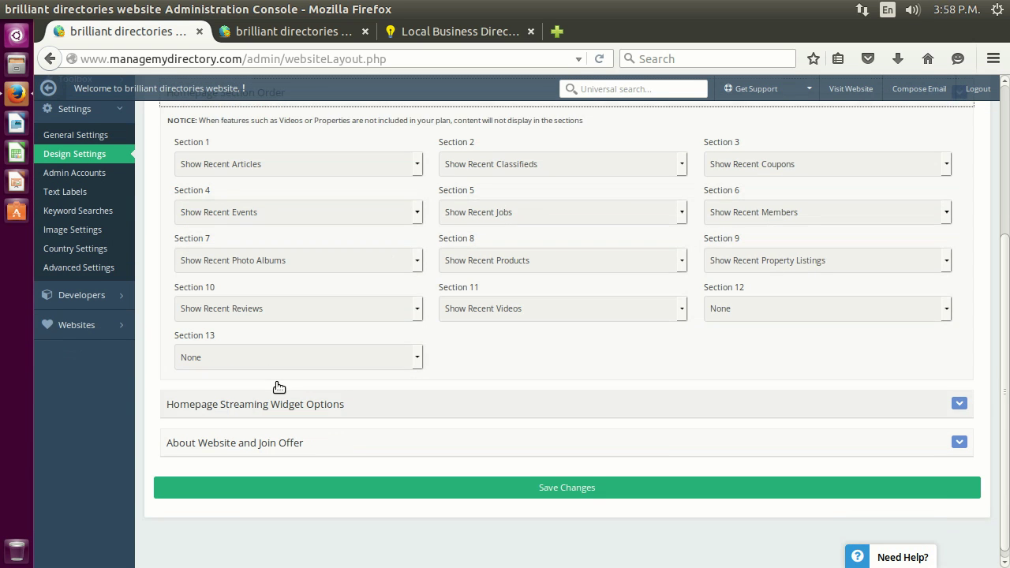
- Expand the Homepage Streaming Widget Options and examine the title, result count and photo display settings for Recent Members
click(279, 390)
scroll(545, 279, down, 3)
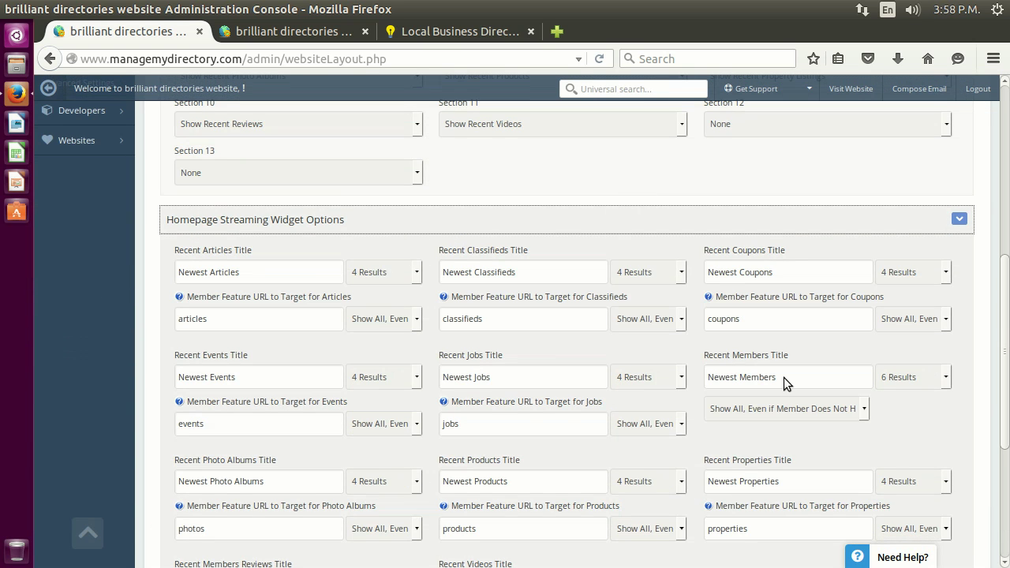
scroll(396, 315, down, 1)
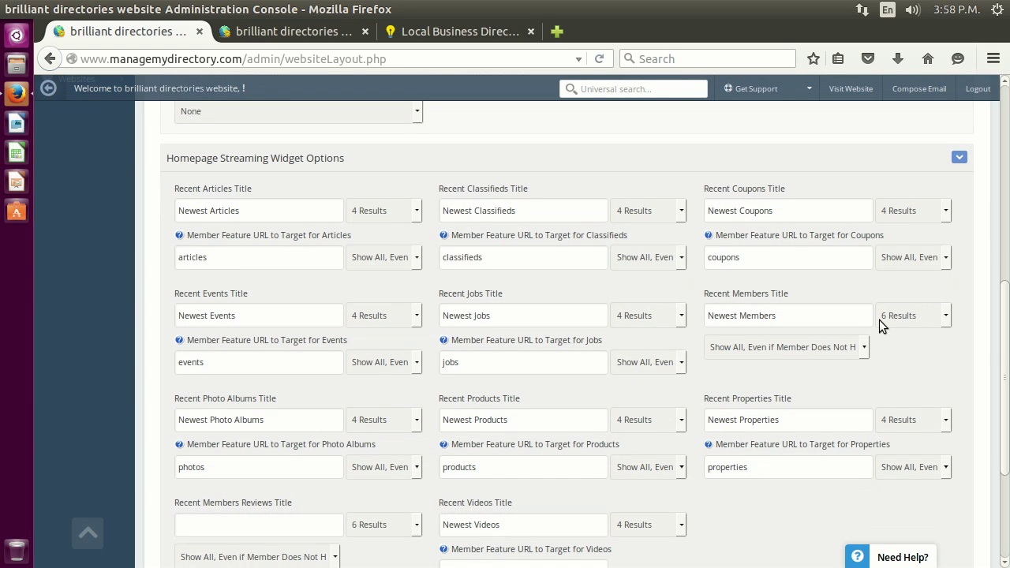
- Return to the Widget Manager and open the Bootstrap Theme - Display - Recent Members widget for editing
scroll(398, 284, up, 3)
scroll(404, 292, up, 2)
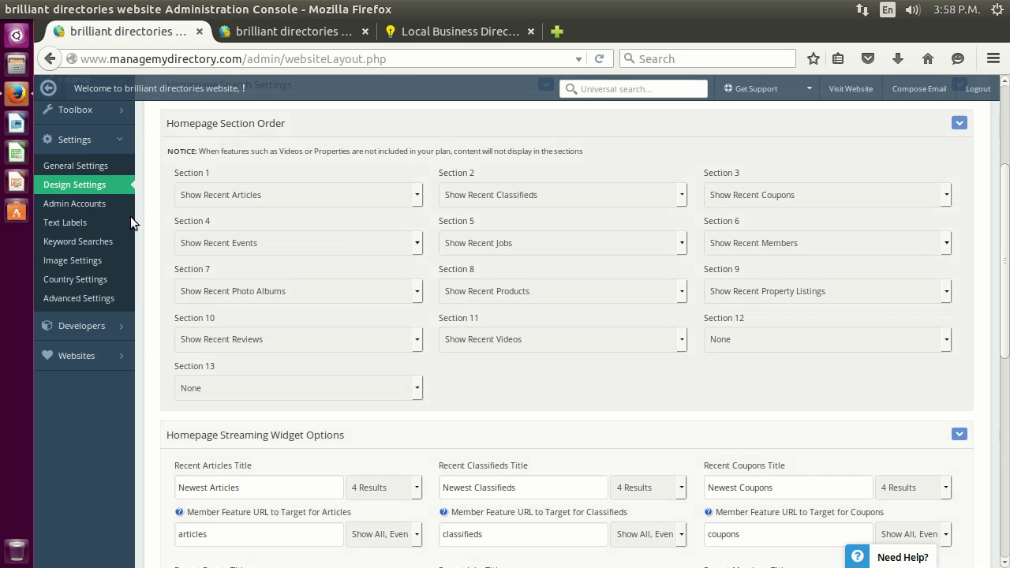
scroll(66, 158, up, 1)
mouse_move(63, 174)
click(161, 166)
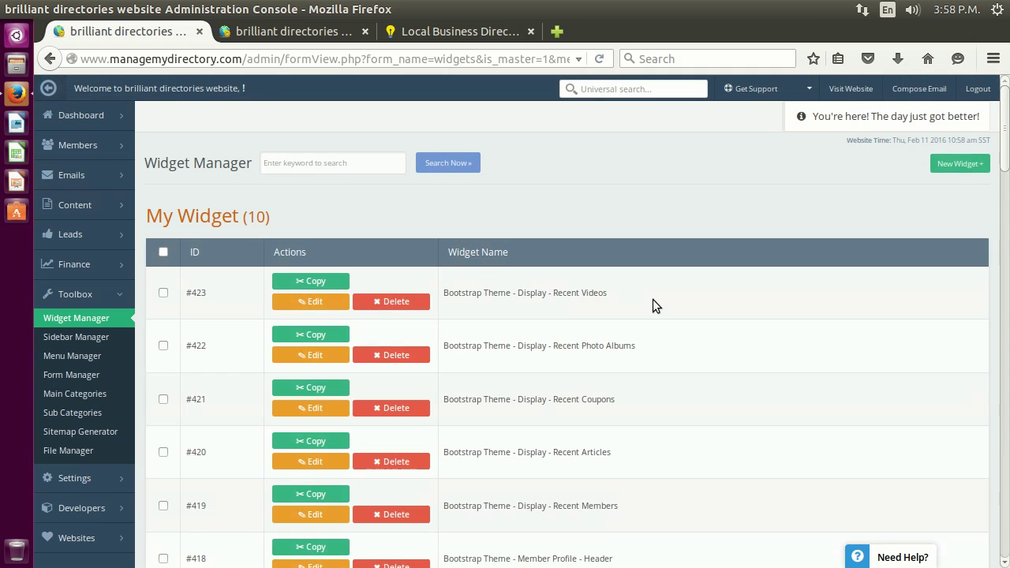
scroll(652, 299, down, 1)
click(300, 448)
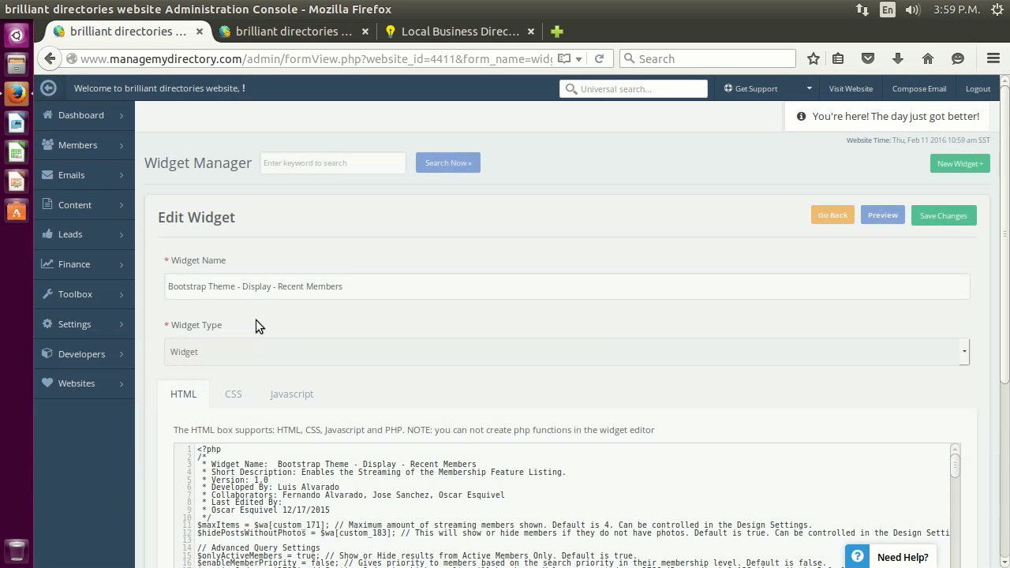
- Highlight the Advanced Query Settings and Advanced Style Settings in the widget's HTML code, then clear the selection
scroll(255, 320, down, 3)
scroll(645, 379, down, 3)
drag(678, 363, 234, 395)
scroll(147, 327, up, 2)
scroll(234, 394, up, 2)
click(295, 452)
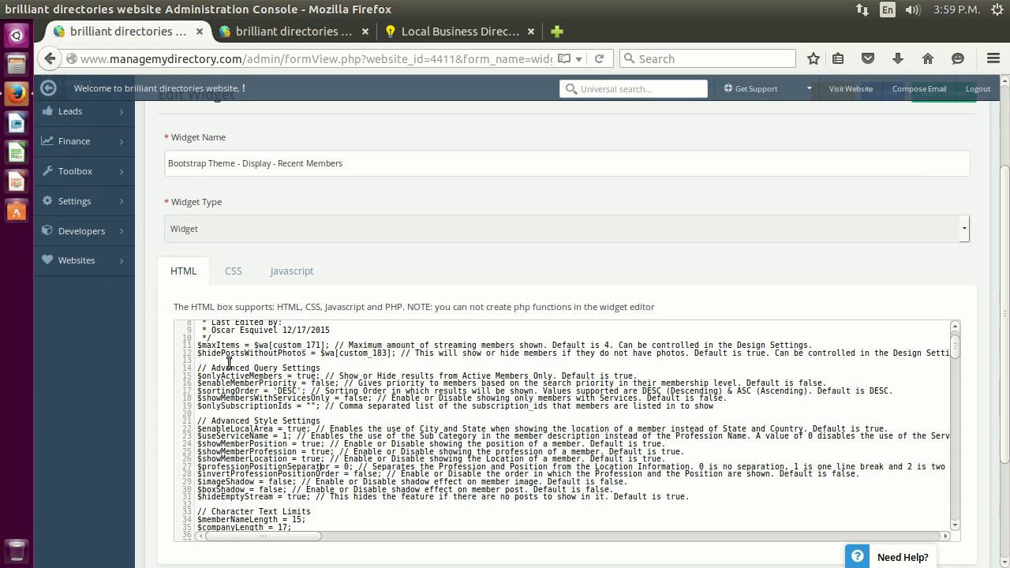
drag(669, 485, 158, 353)
click(294, 394)
scroll(381, 230, up, 3)
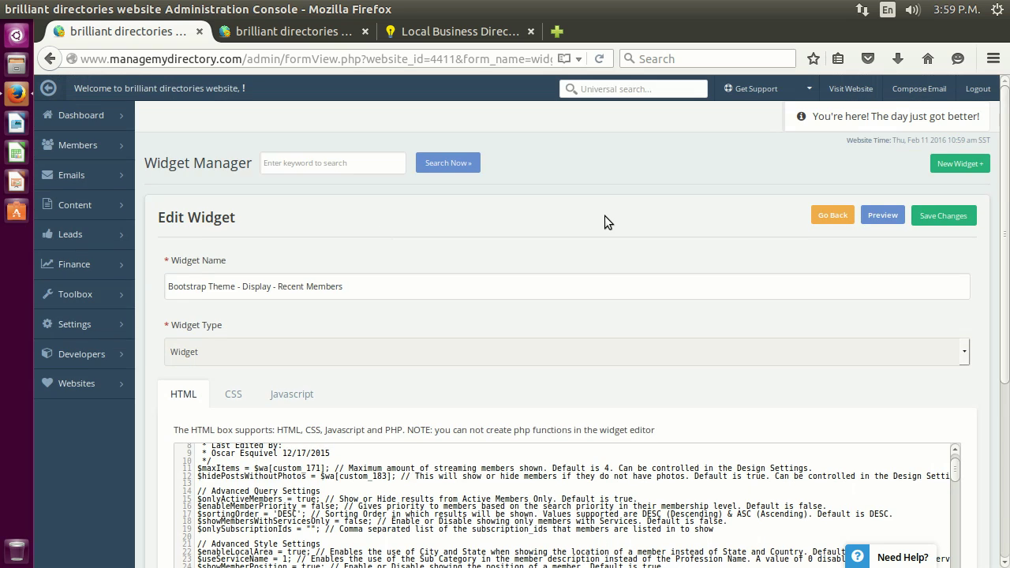